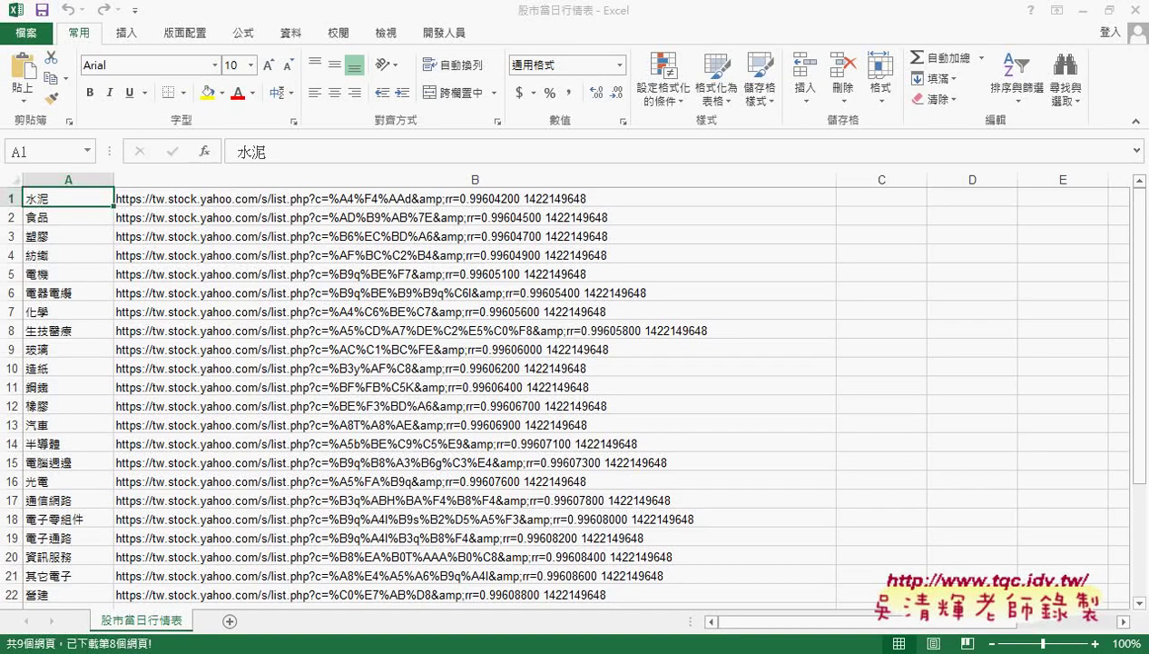
Insert a blank first row and enter the headers 類股 in A1 and 網址 in B1
left_click(18, 197)
right_click(128, 194)
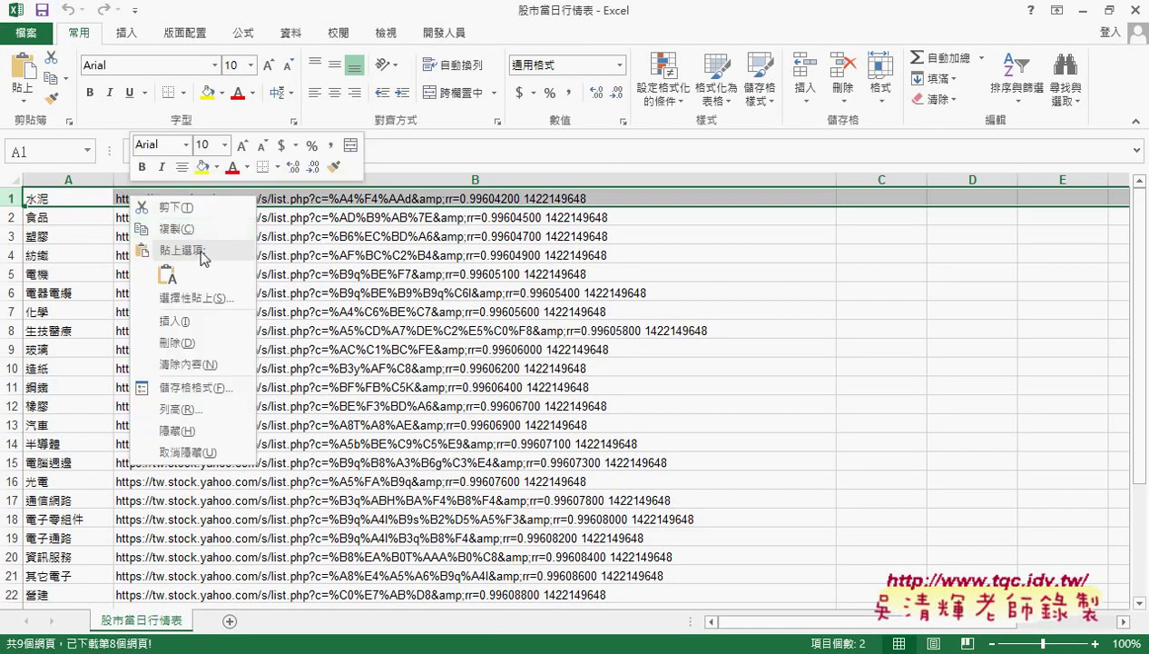
left_click(190, 322)
double_click(86, 196)
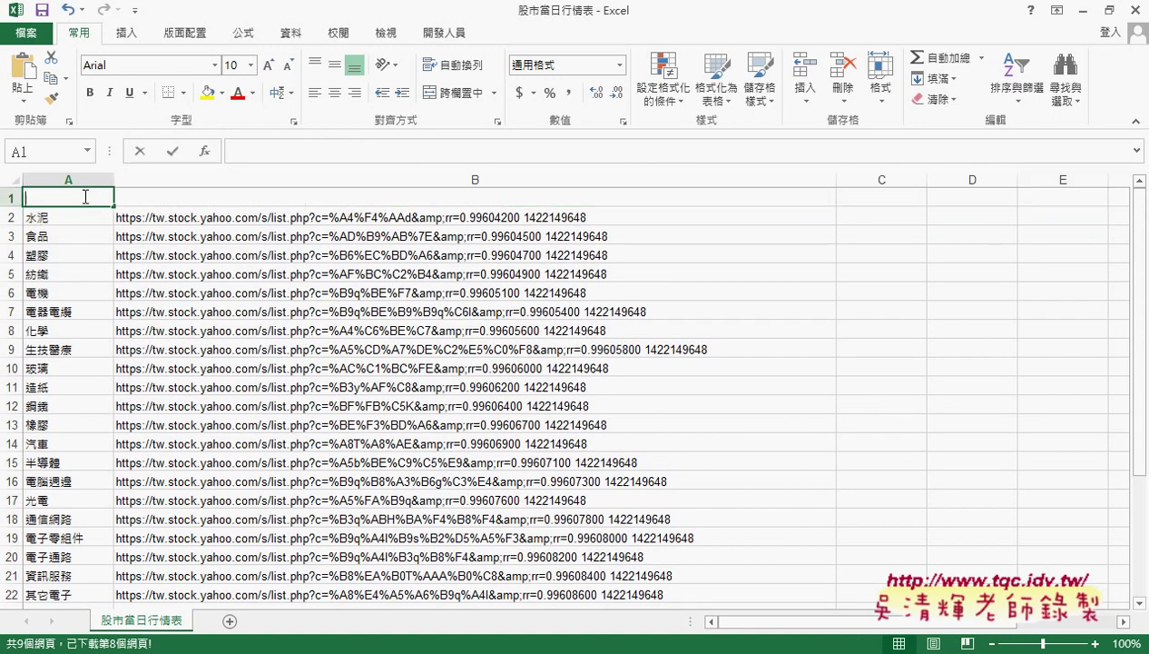
type("l")
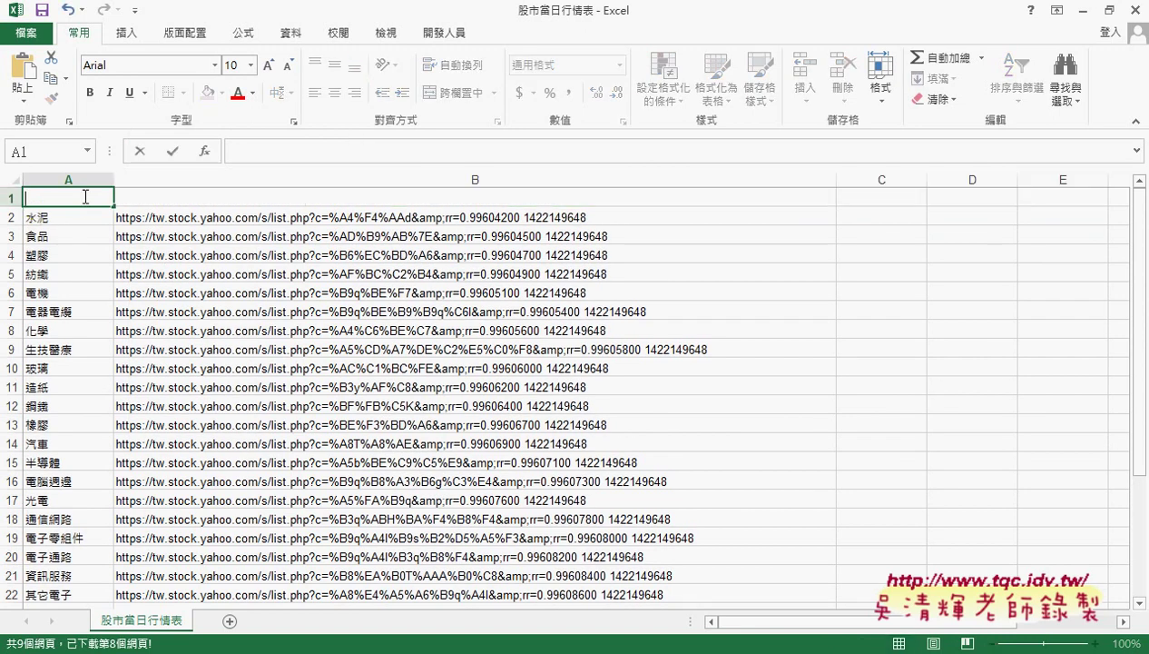
type("ㄌ")
type("類")
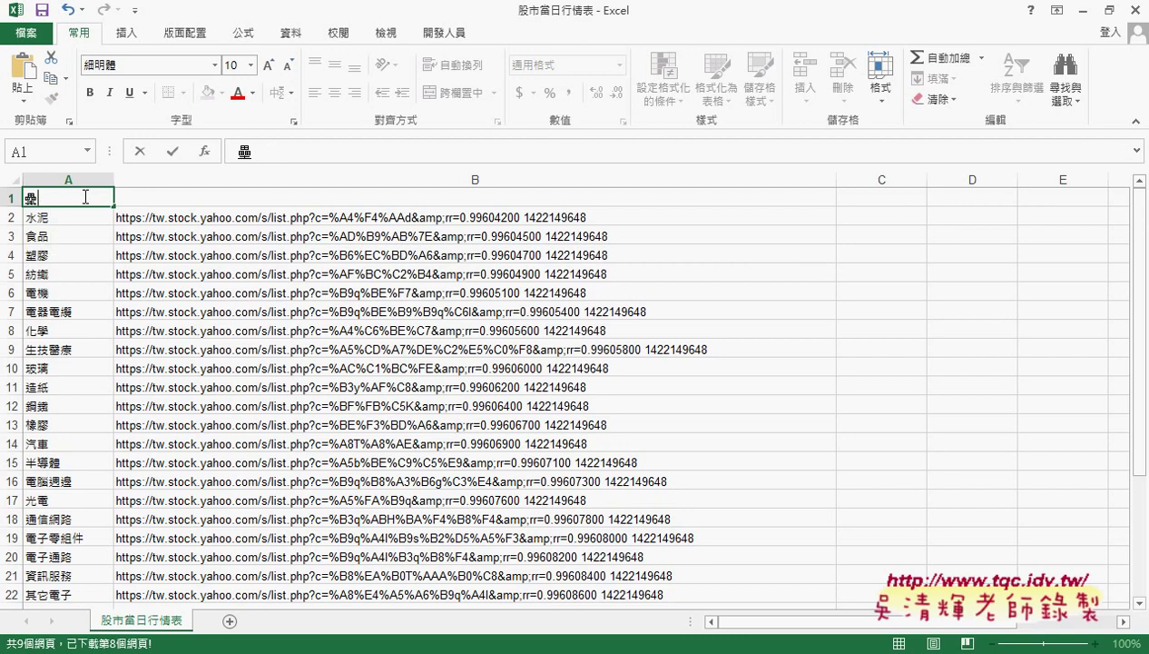
type("類股")
key("Tab")
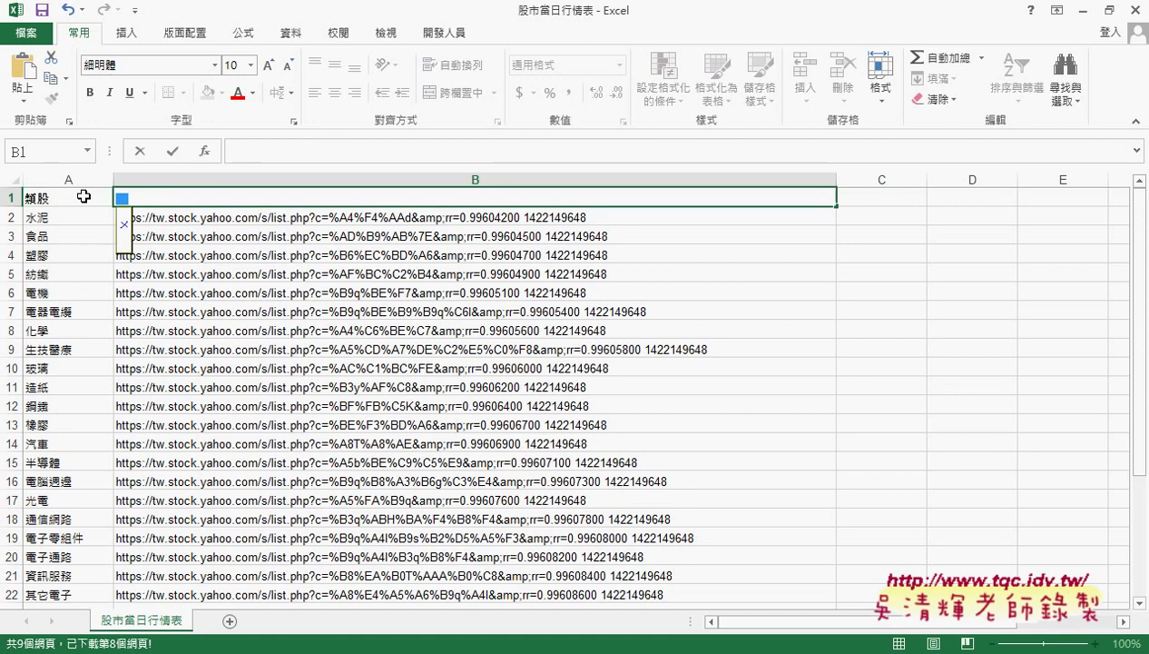
type("網址")
key("Return")
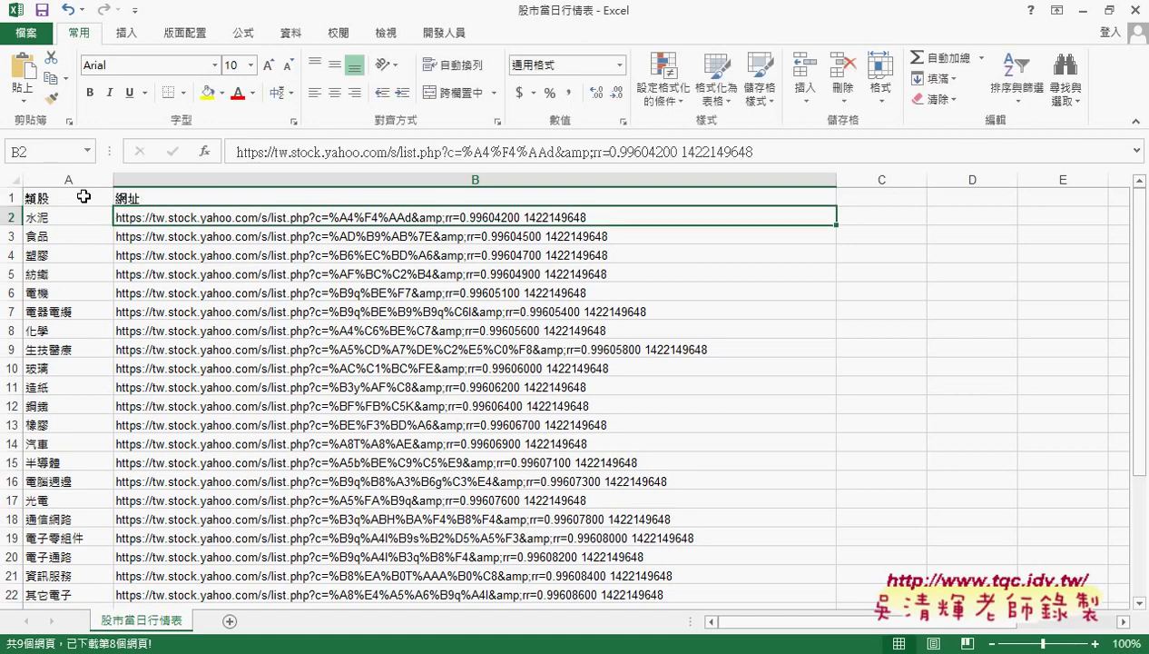
left_click(11, 197)
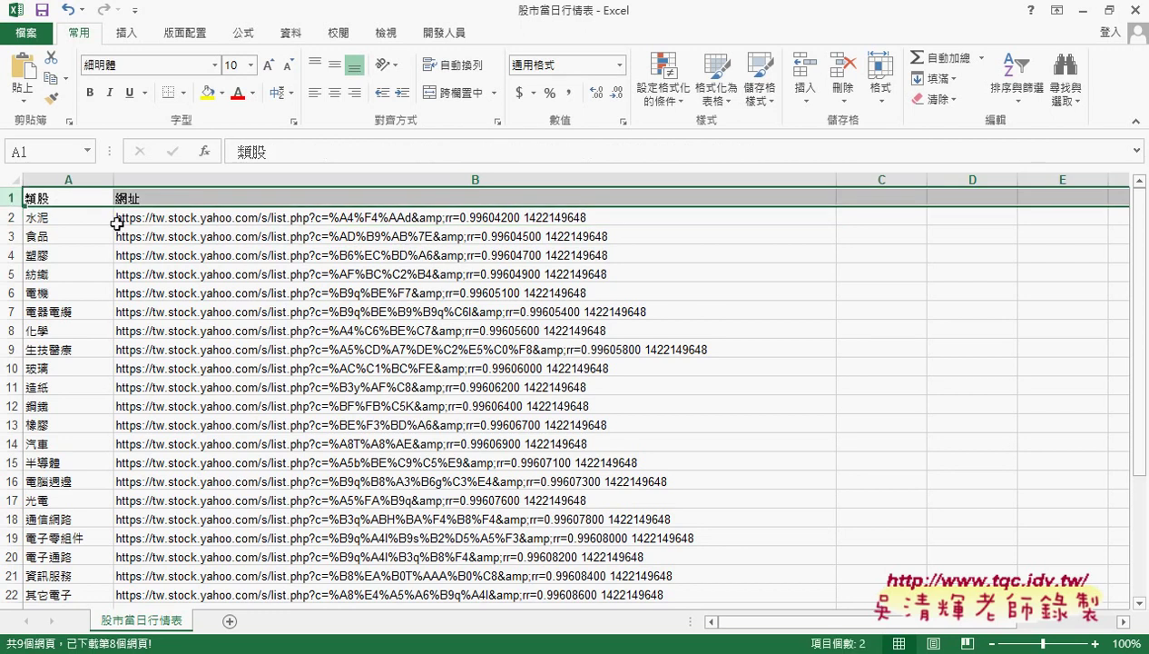
Add blank sheet 工作表1, then open and cancel the From Web query dialog
left_click(230, 621)
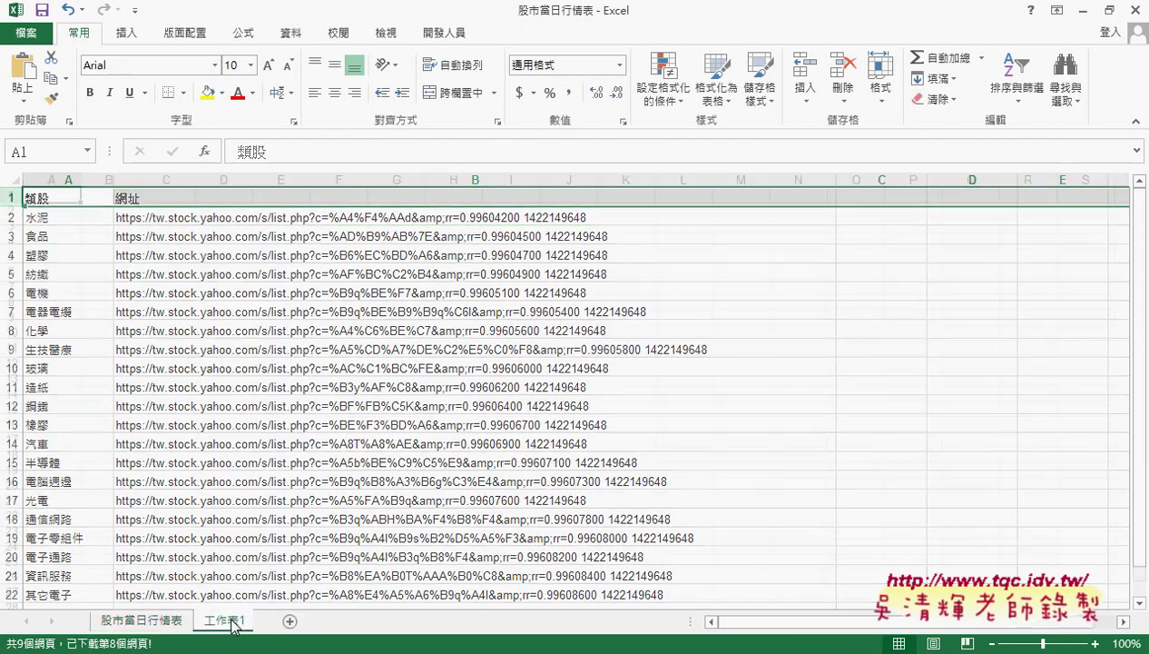
left_click(293, 34)
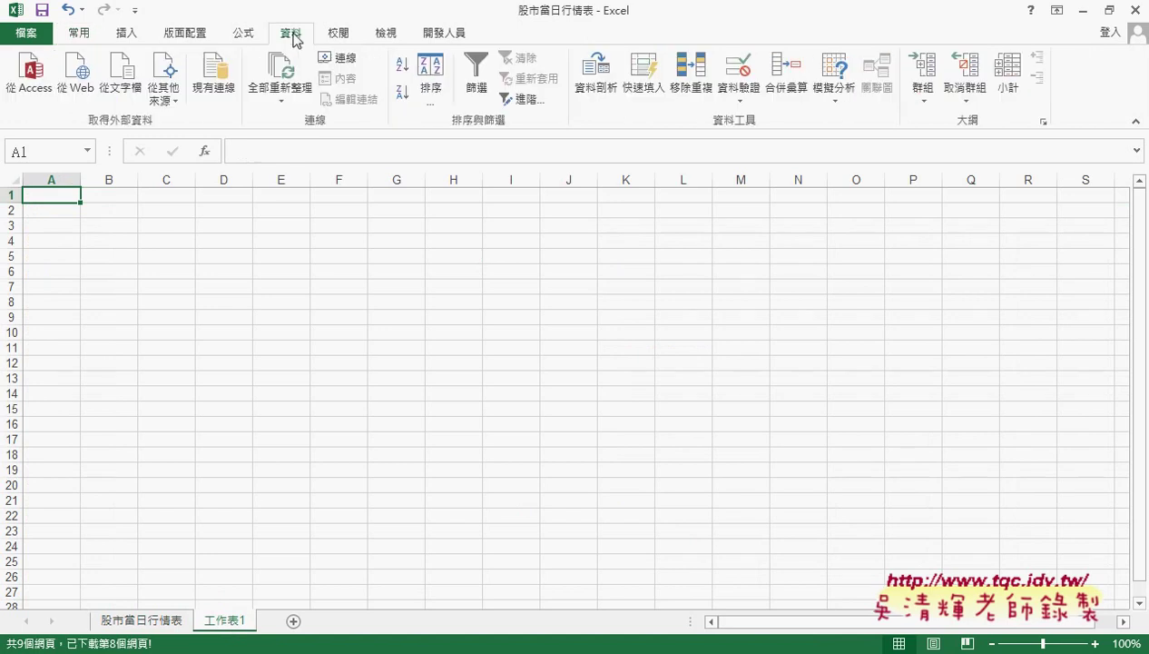
left_click(90, 104)
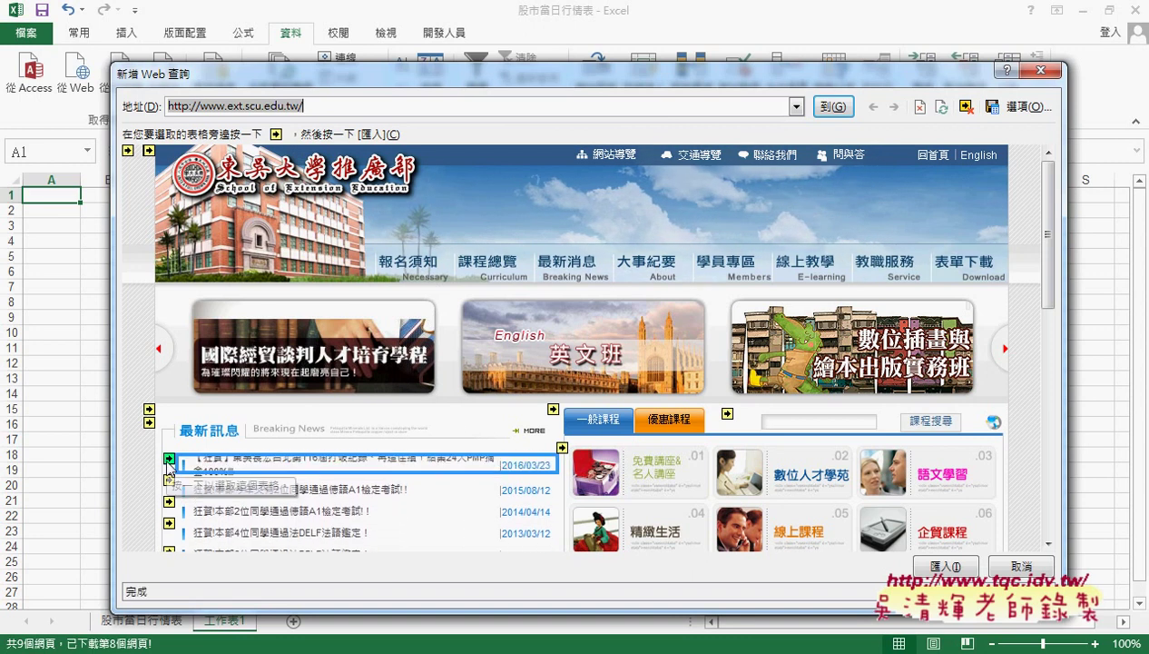
left_click(1042, 70)
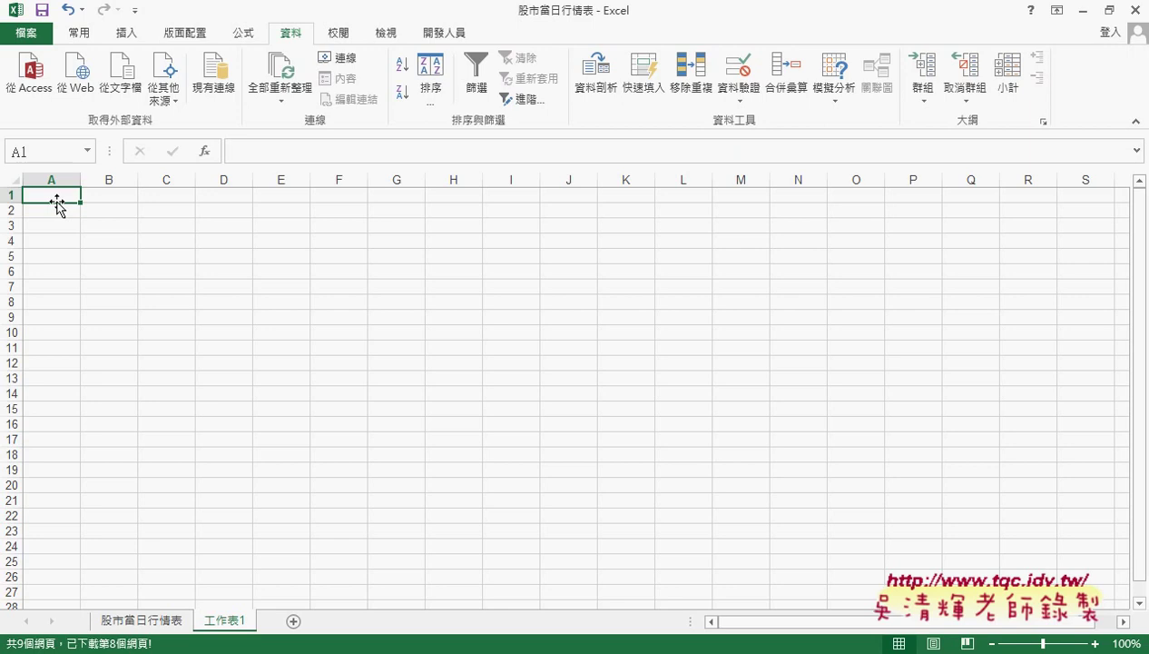
In Drive, close the spreadsheet preview and open 03_下載網路資料 > 程式碼 document
mouse_move(190, 652)
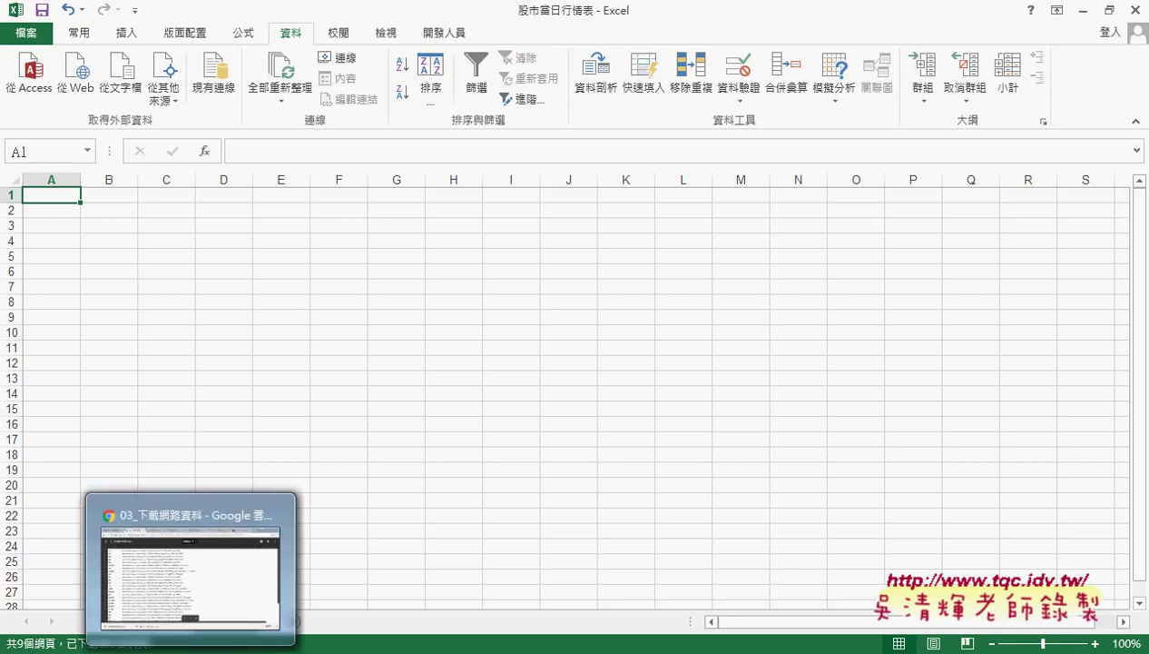
left_click(215, 601)
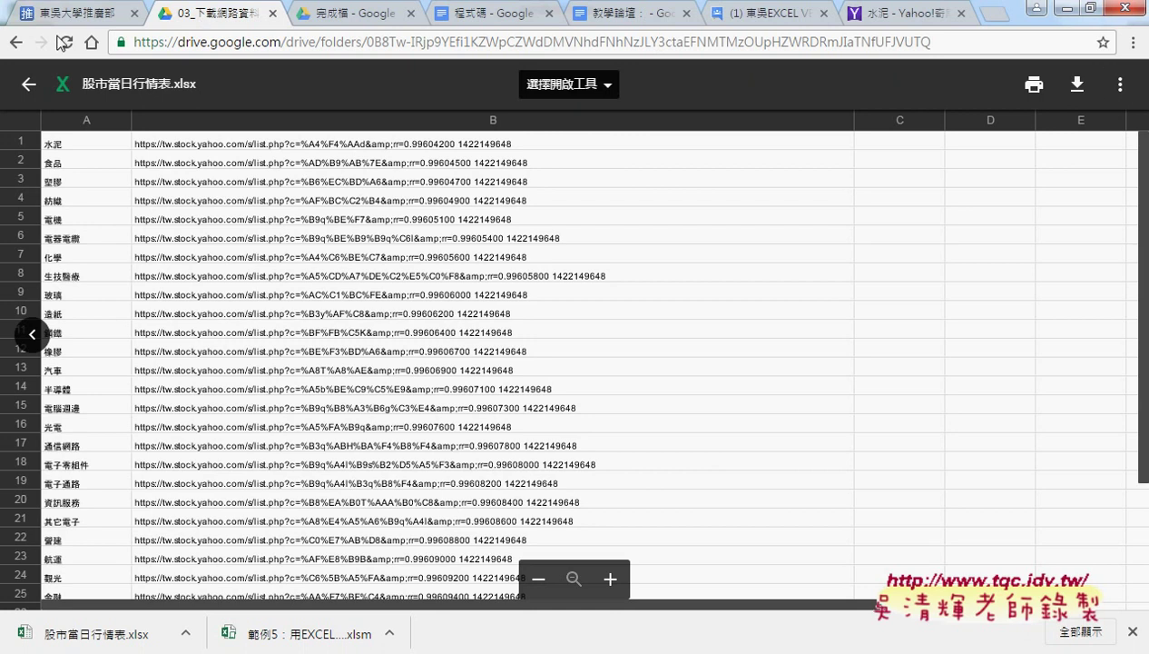
left_click(27, 85)
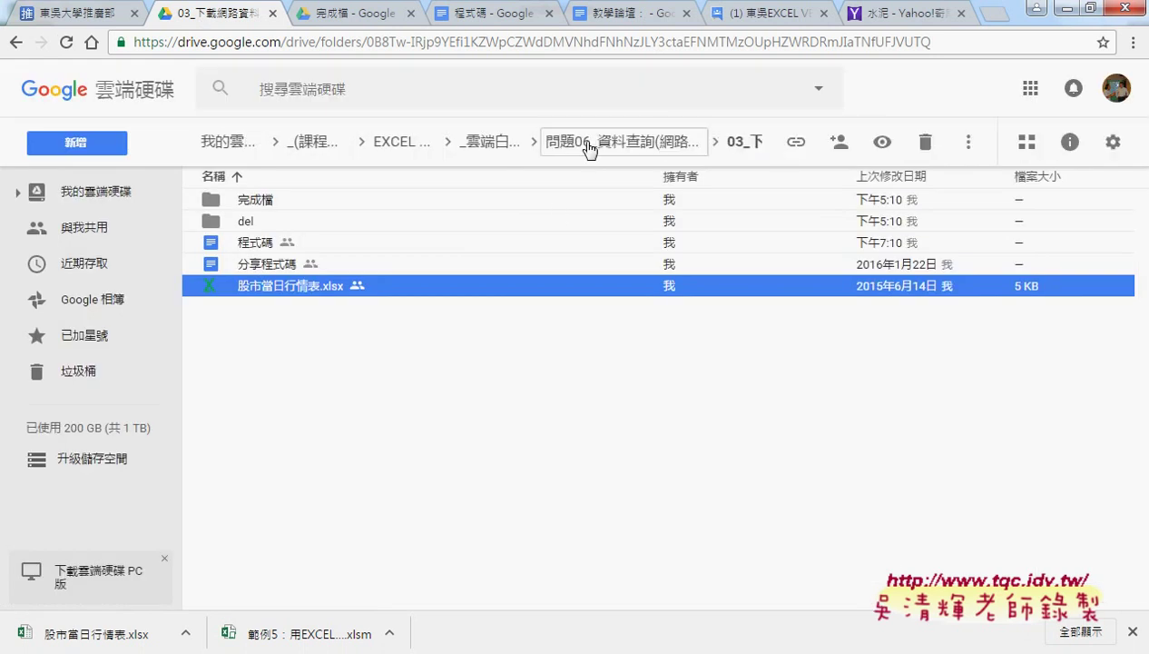
left_click(626, 145)
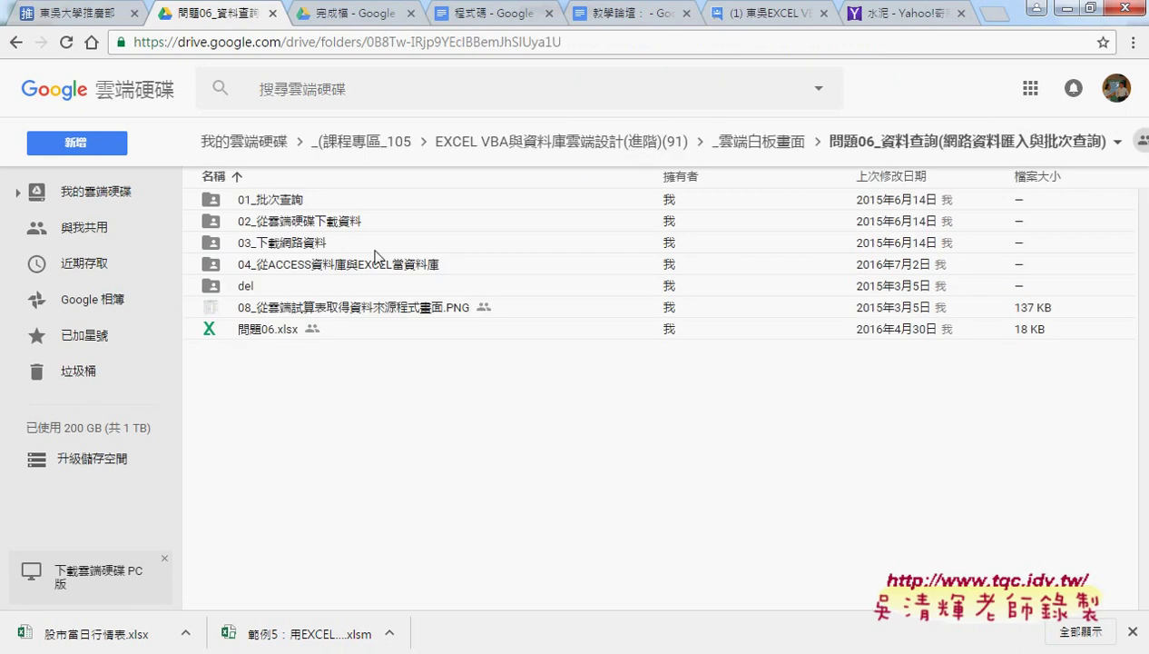
double_click(281, 243)
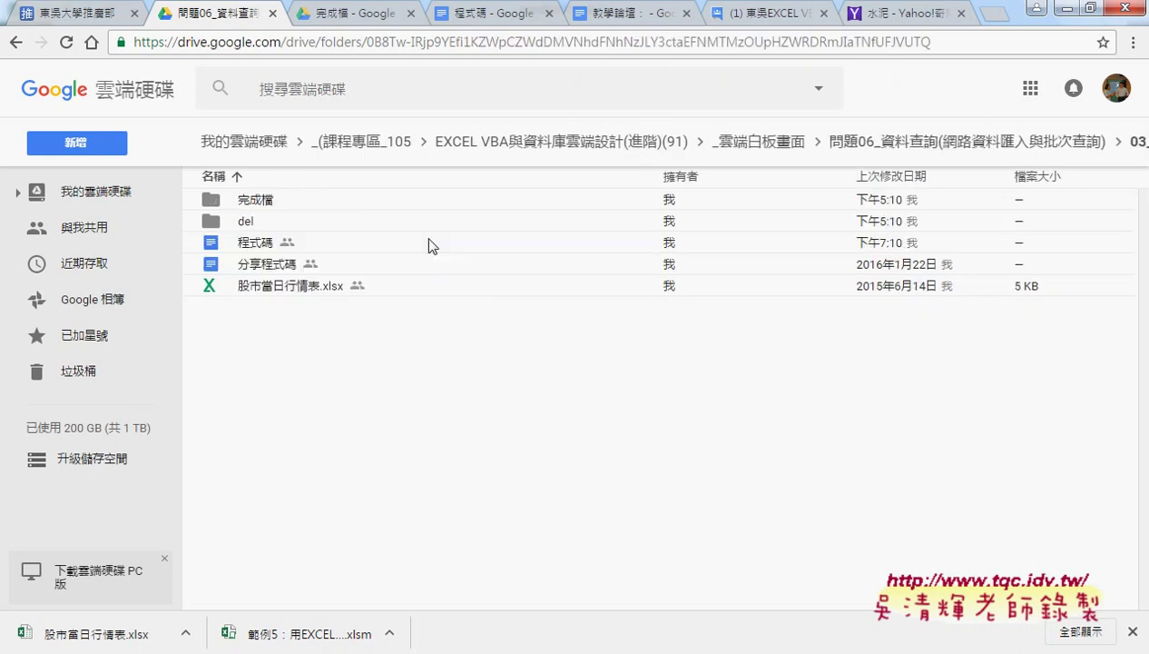
left_click(255, 244)
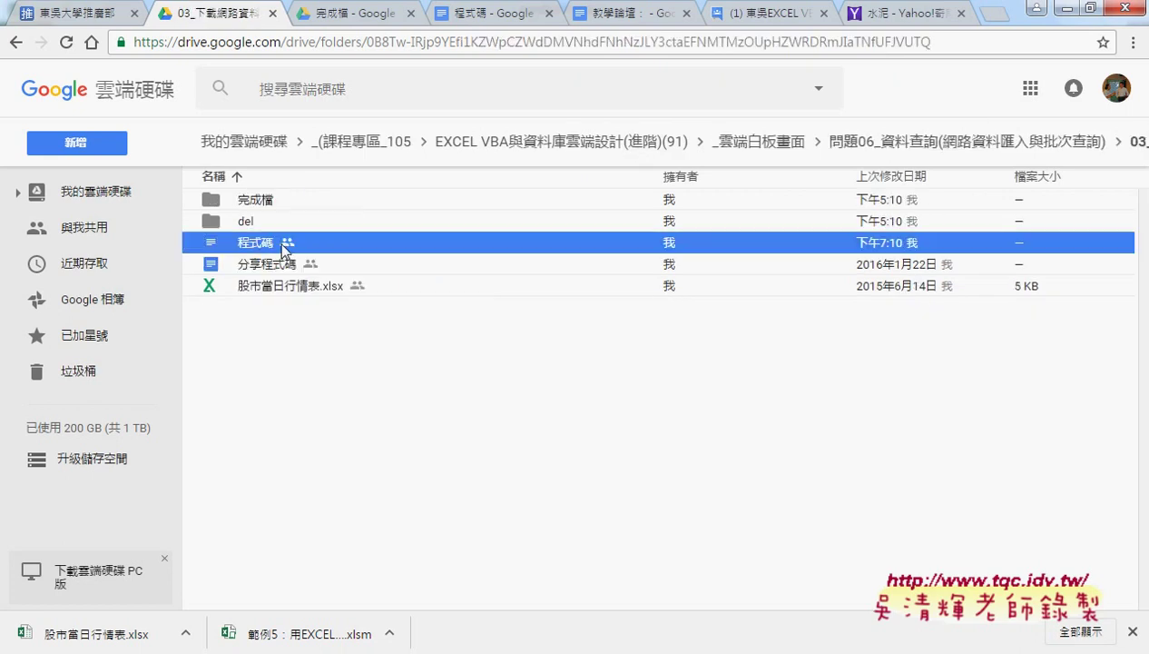
double_click(283, 247)
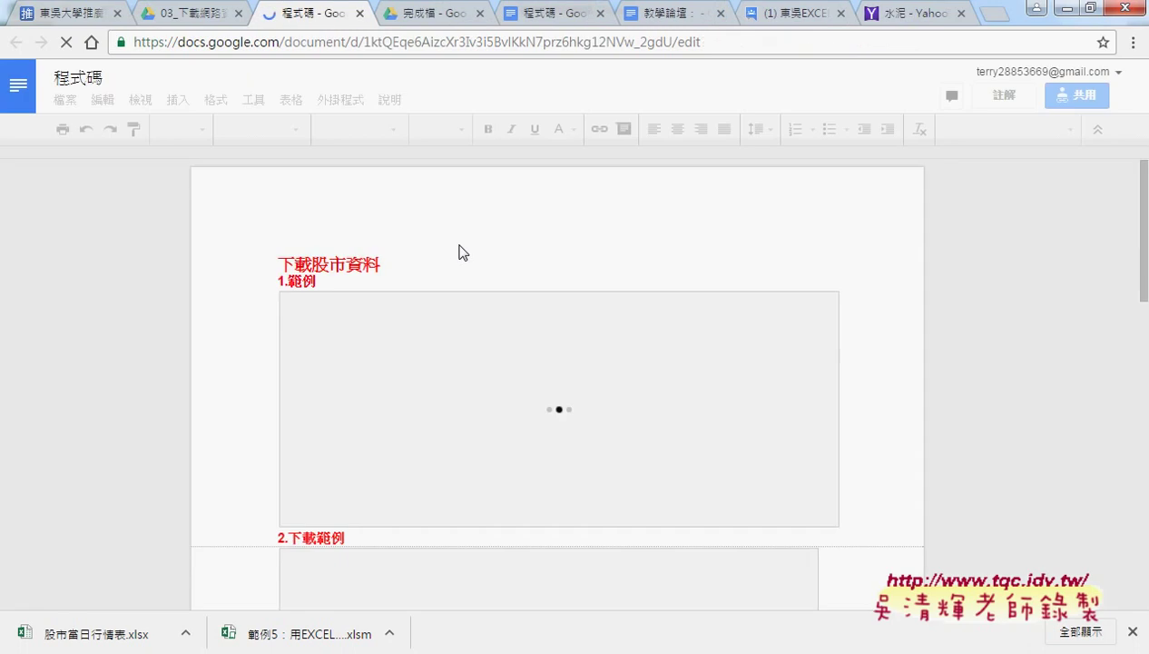
Scroll down the 程式碼 document to the recorded stock-download macro code
scroll(269, 319, "down", 2)
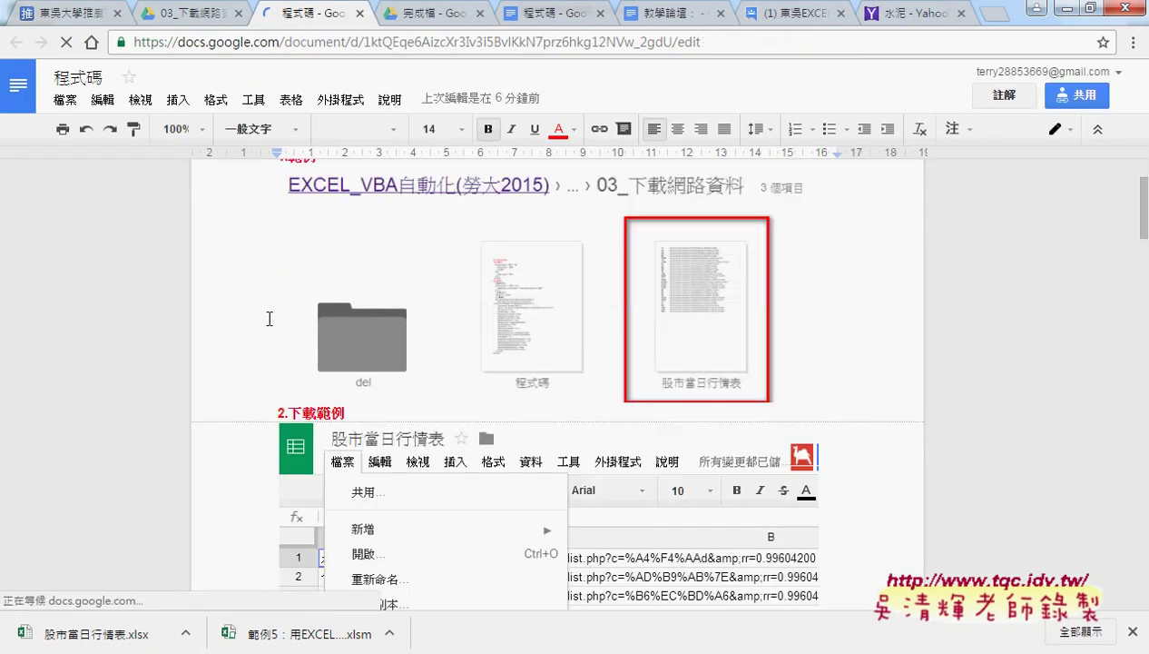
scroll(269, 319, "down", 3)
scroll(505, 333, "down", 4)
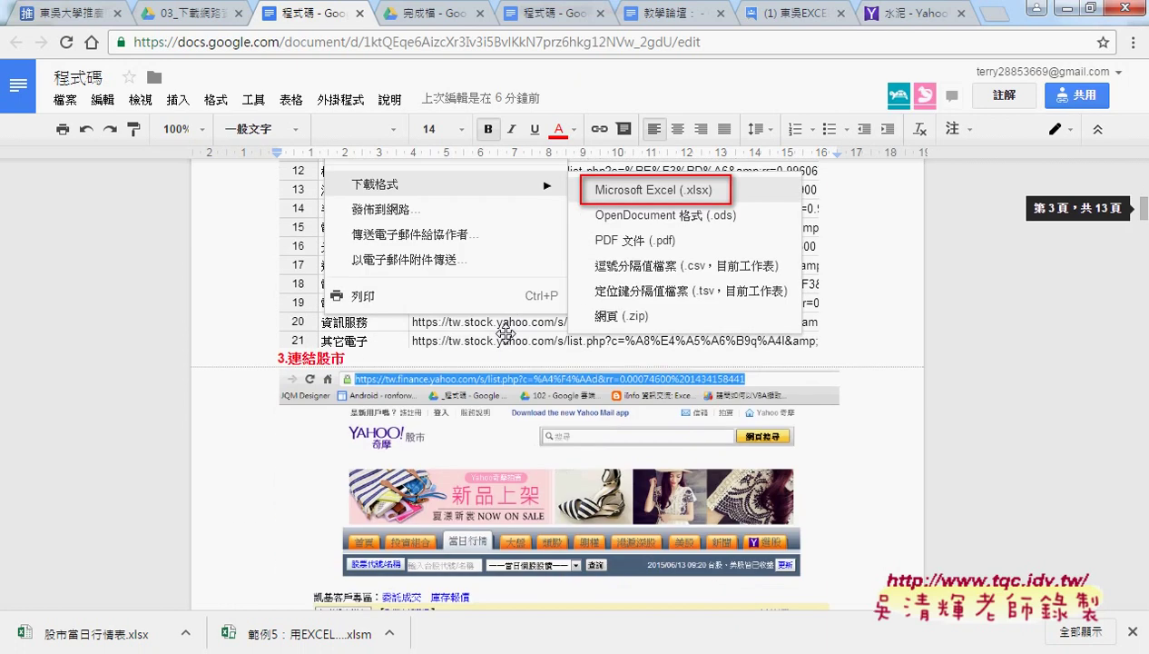
scroll(505, 334, "down", 2)
scroll(300, 186, "down", 1)
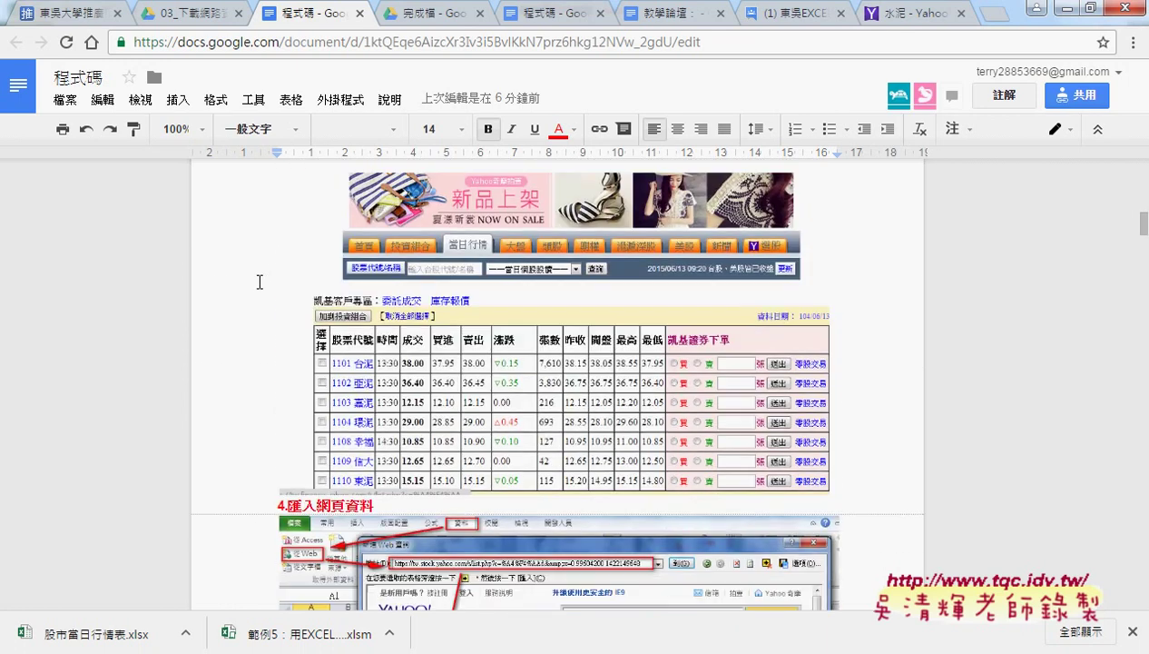
scroll(301, 186, "down", 3)
scroll(414, 347, "down", 4)
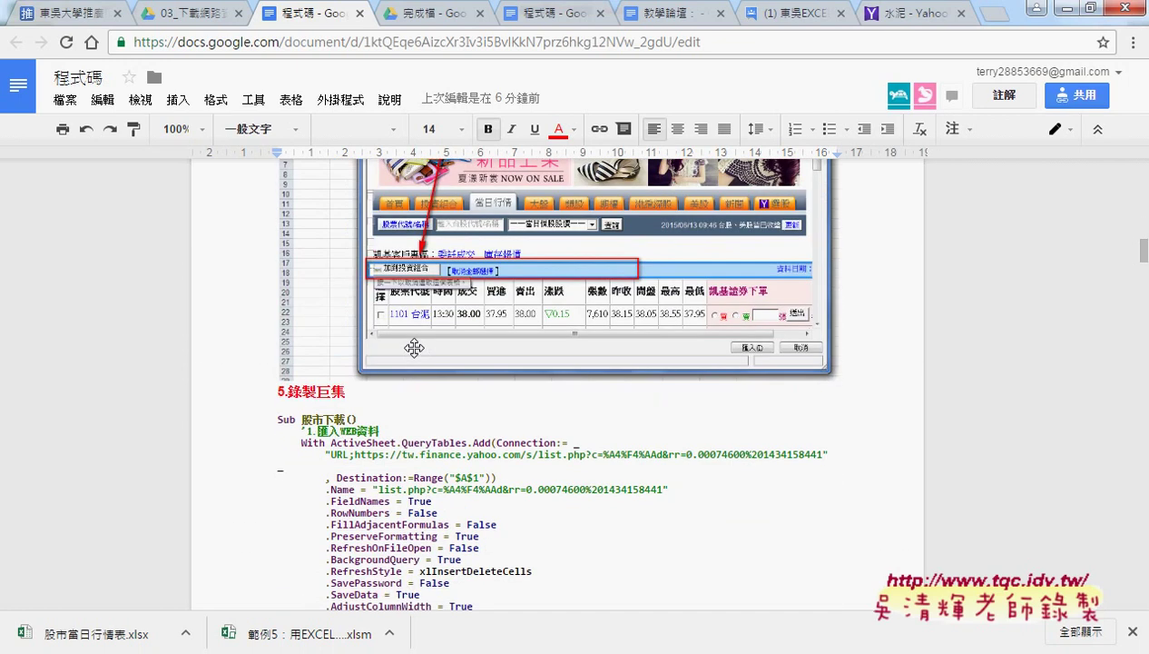
scroll(416, 347, "down", 1)
left_click_drag(297, 215, 405, 233)
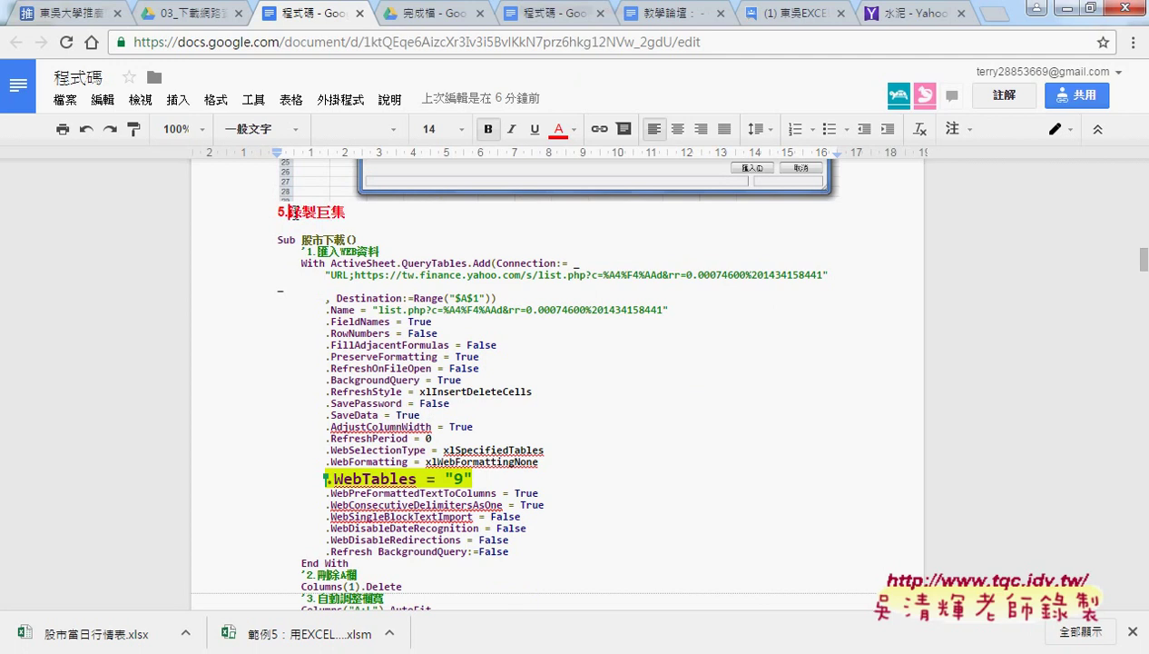
scroll(391, 215, "down", 1)
scroll(359, 202, "up", 1)
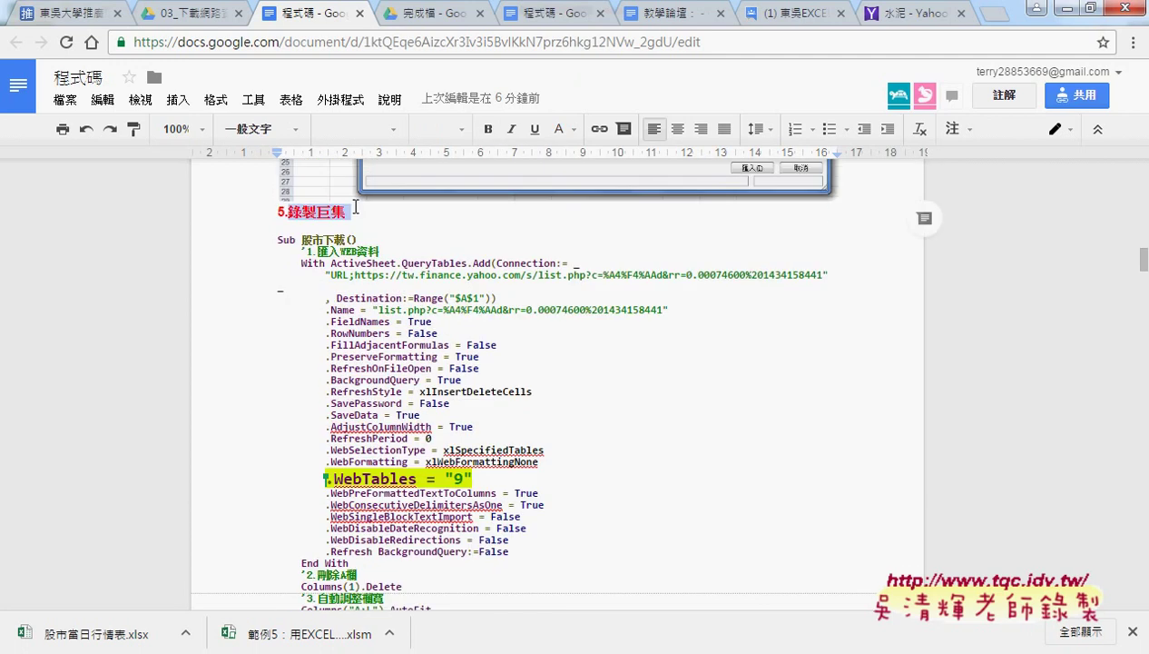
Highlight the macro name 股市下載 and the web address in its connection string
left_click_drag(303, 240, 346, 240)
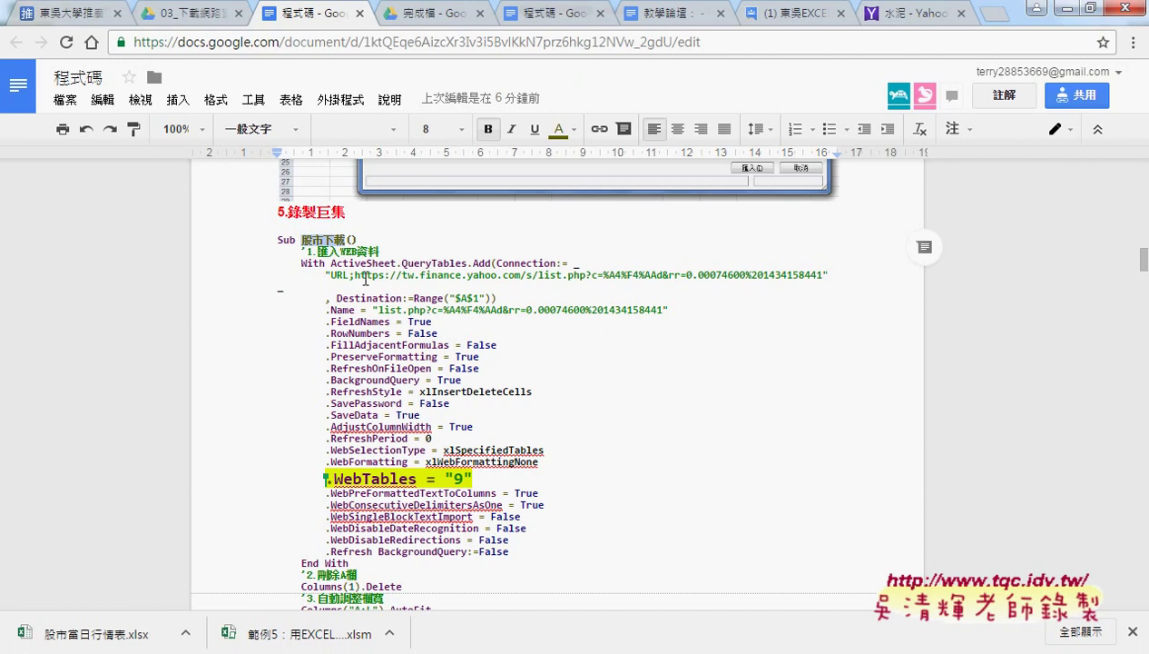
left_click_drag(328, 275, 430, 275)
left_click(452, 275)
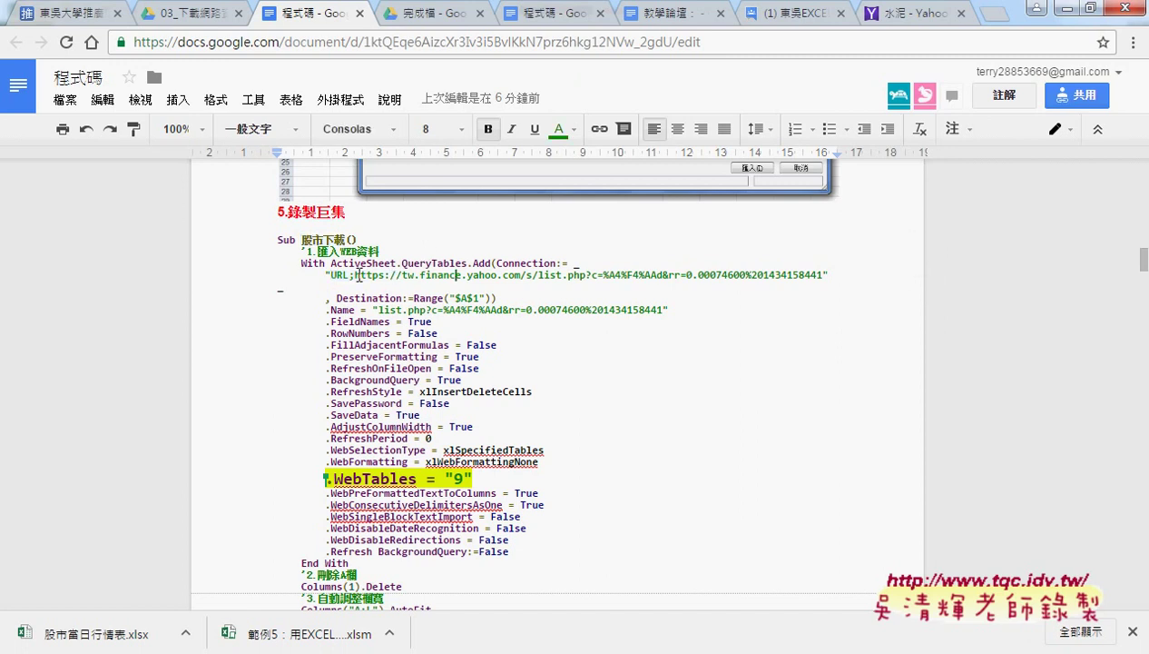
left_click_drag(356, 274, 826, 273)
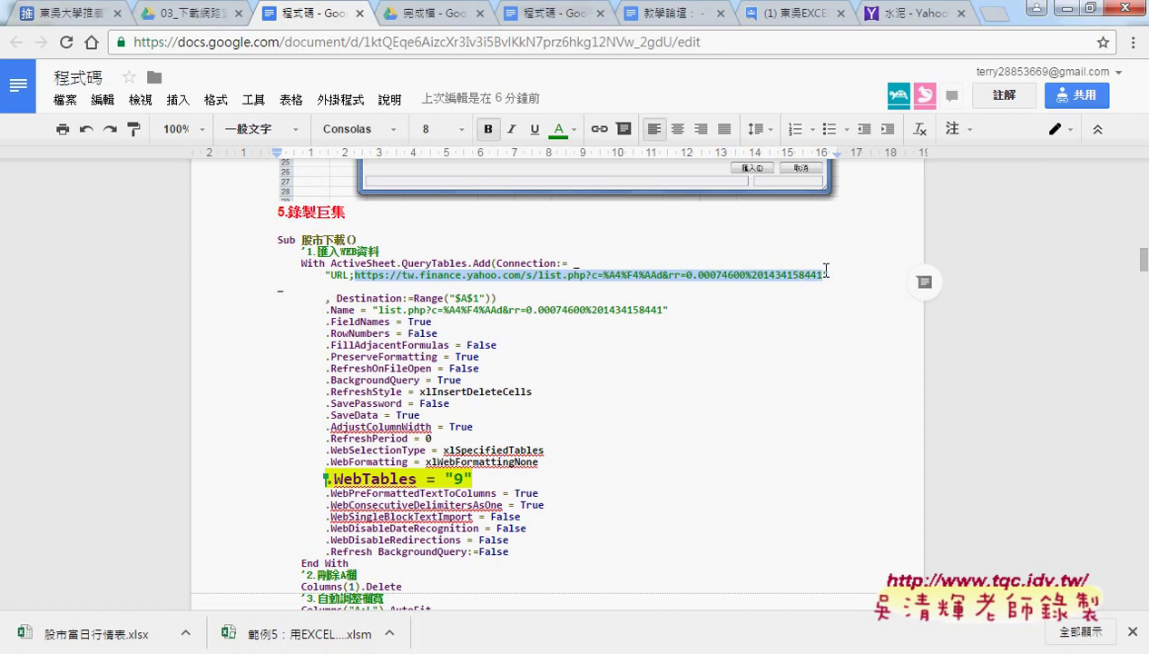
scroll(500, 352, "down", 1)
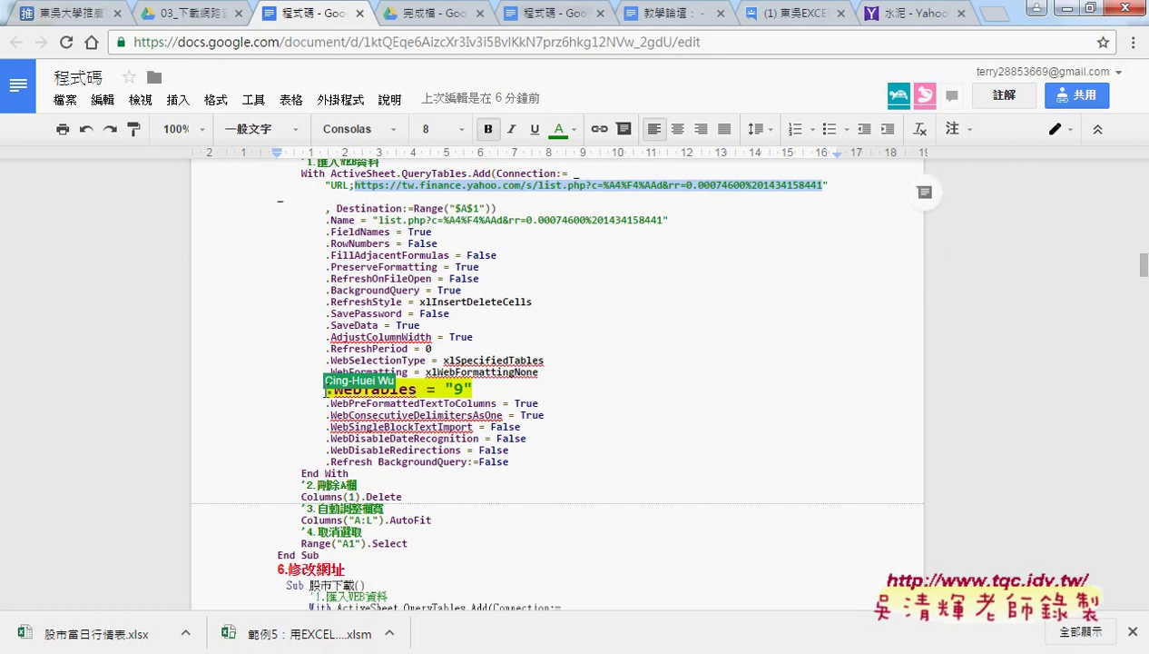
left_click(506, 390)
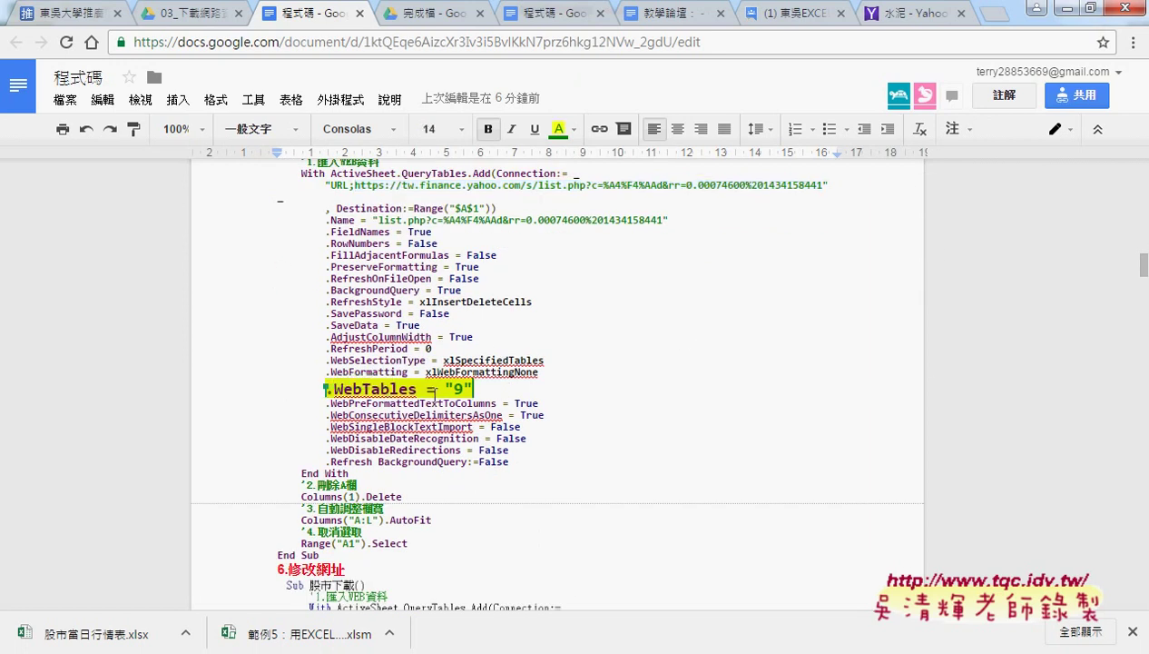
Highlight the WebTables "9" value, then the Columns(1).Delete line
left_click_drag(458, 388, 692, 388)
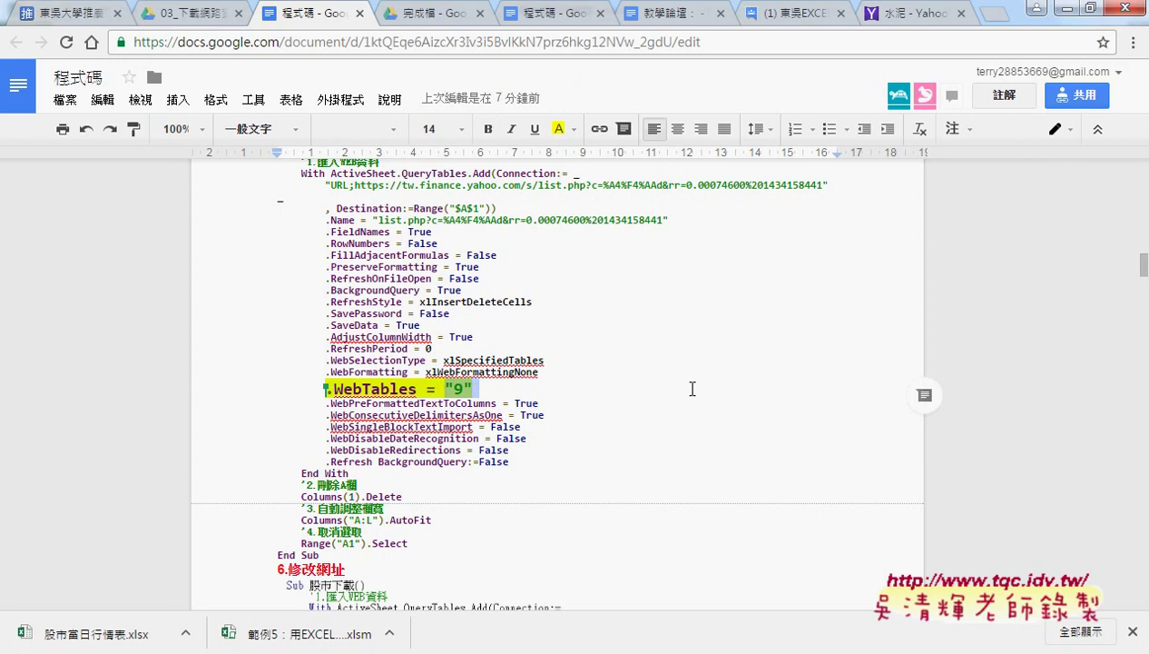
scroll(692, 388, "down", 1)
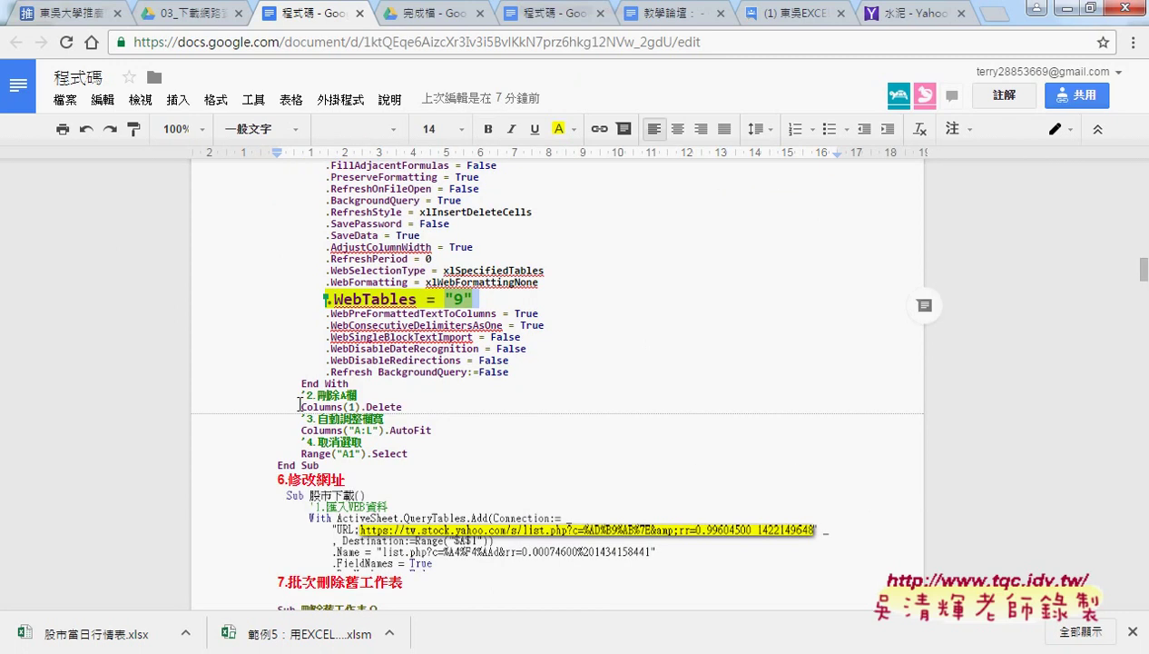
left_click_drag(300, 408, 405, 408)
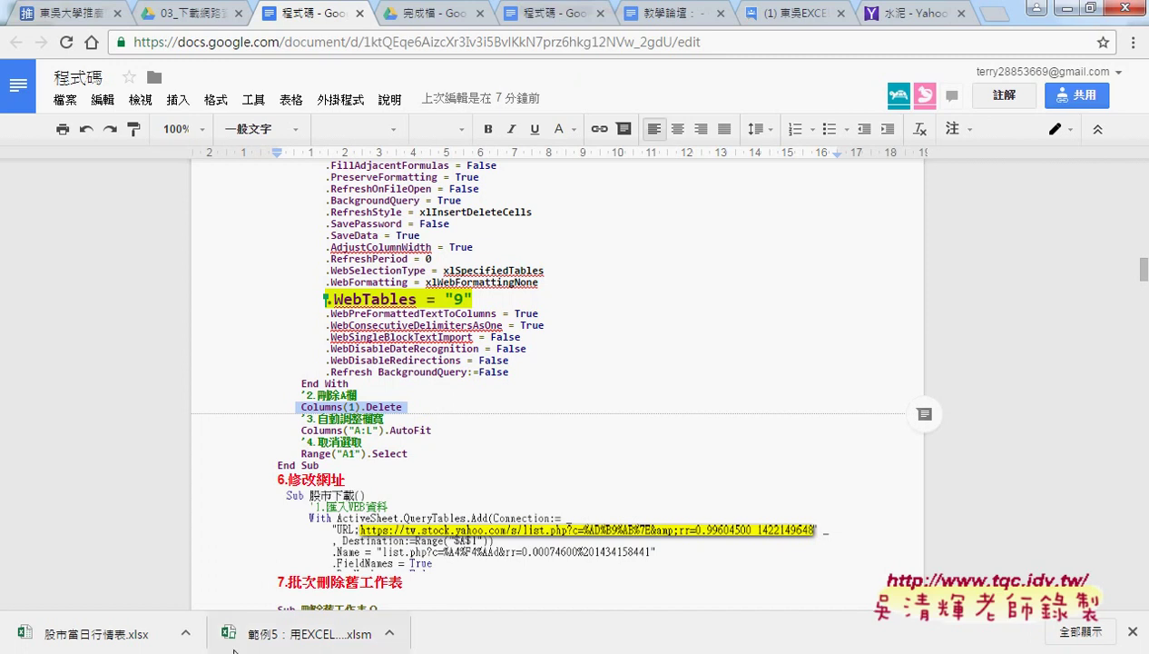
Bring the 股市當日行情表 workbook forward and open its Visual Basic editor
mouse_move(312, 646)
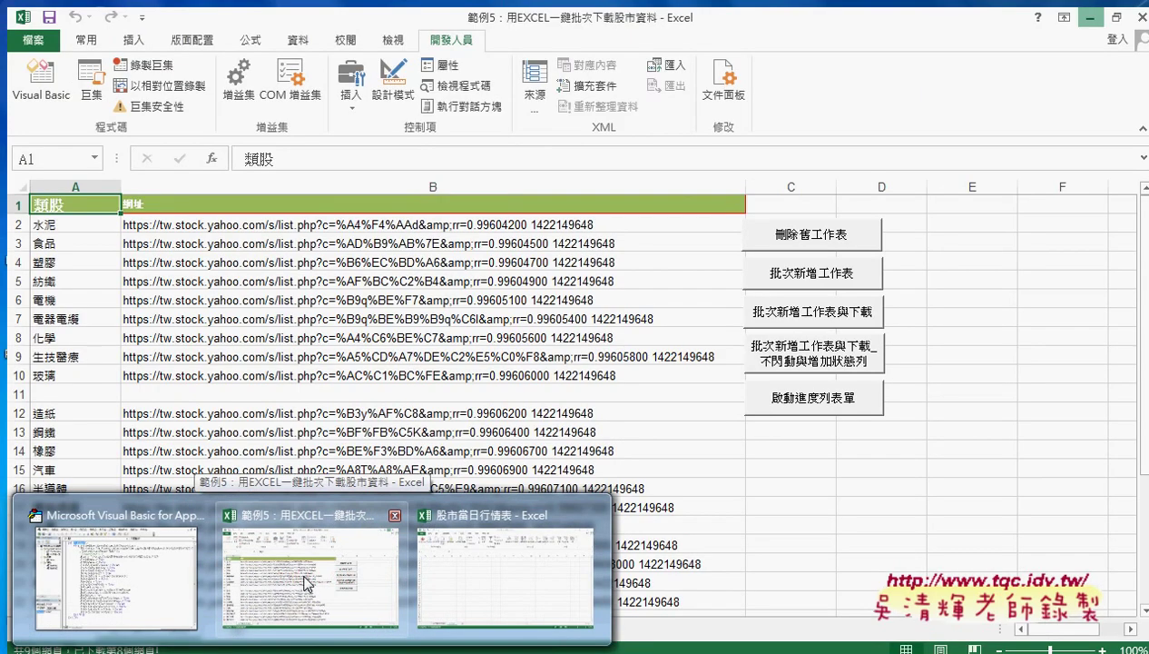
left_click(306, 583)
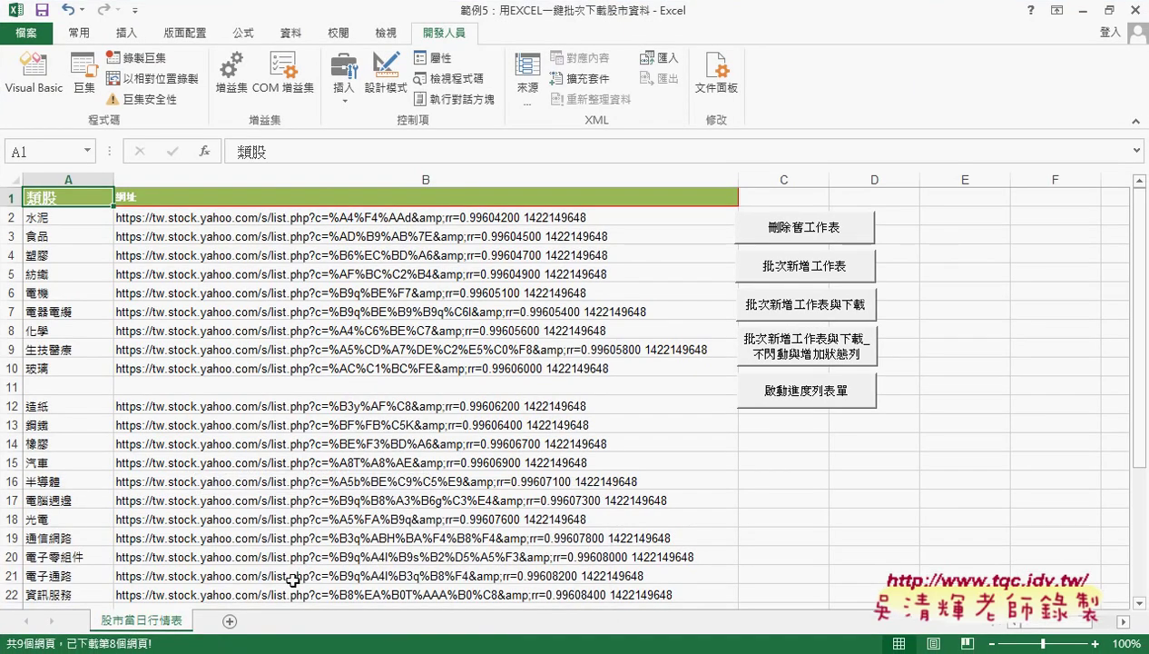
mouse_move(309, 648)
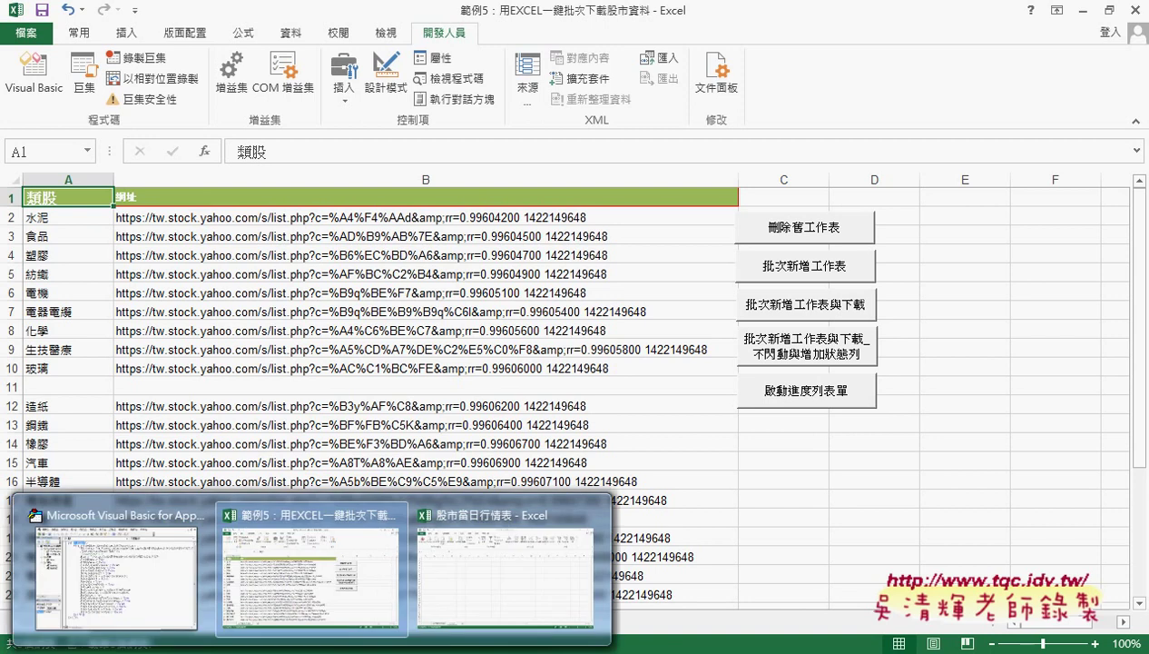
left_click(504, 584)
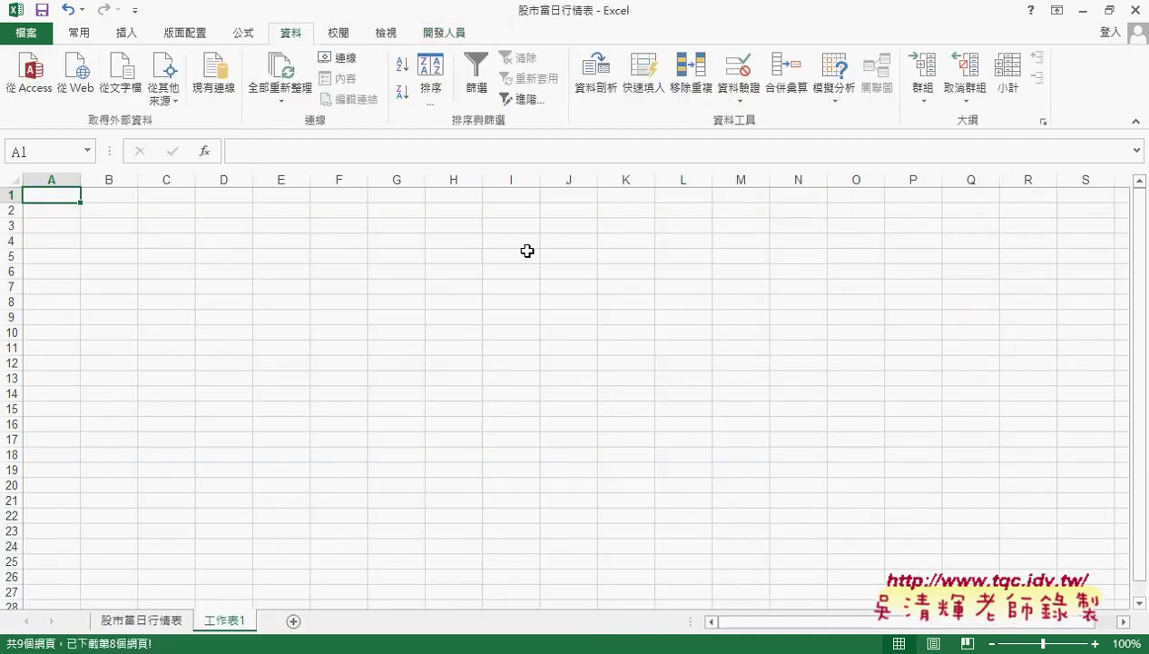
left_click(449, 35)
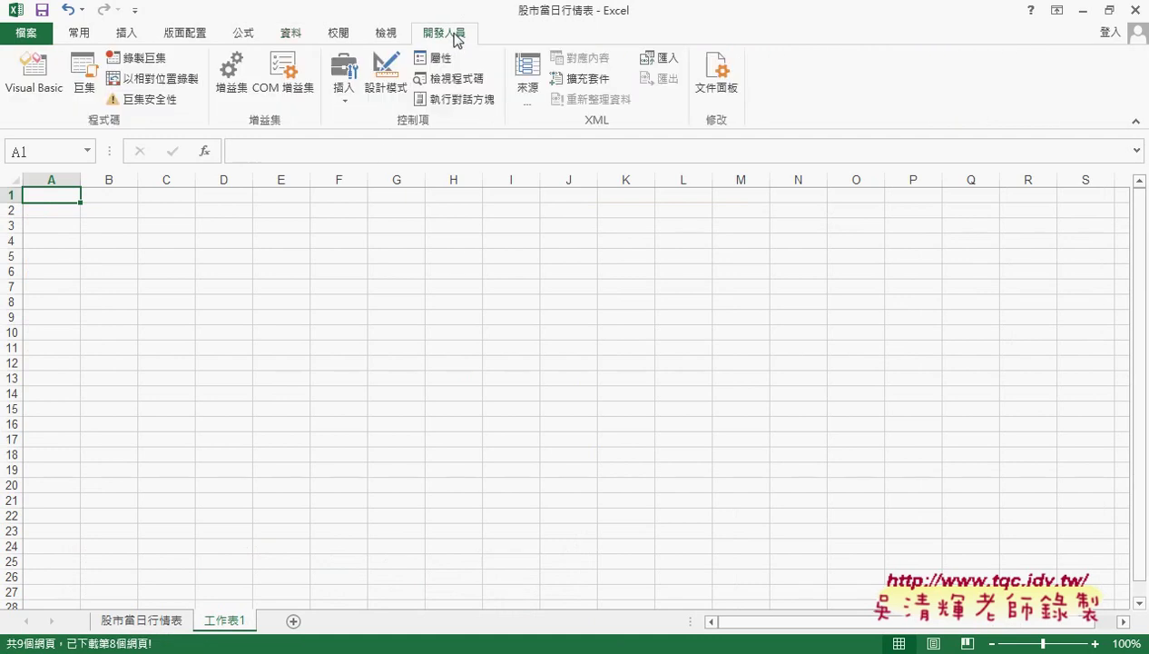
left_click(36, 73)
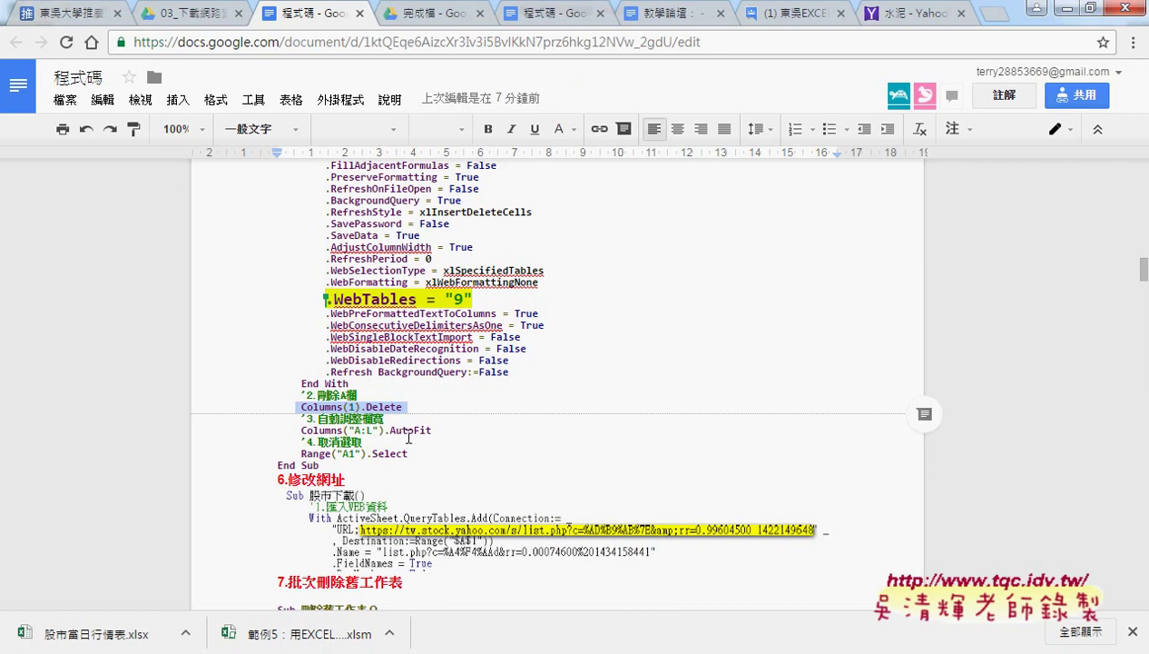
Copy the Sub 股市下載() code, return to Excel, and select Module2's old macro code
scroll(409, 439, "up", 1)
left_click(329, 554)
scroll(279, 427, "up", 3)
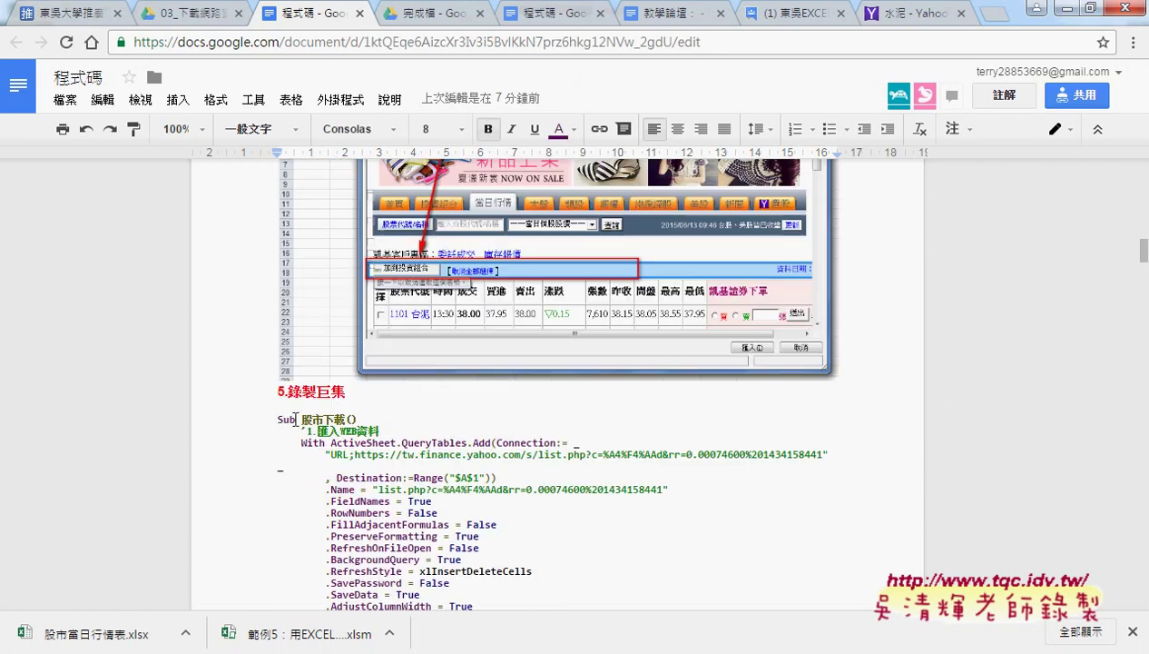
left_click_drag(276, 420, 472, 606)
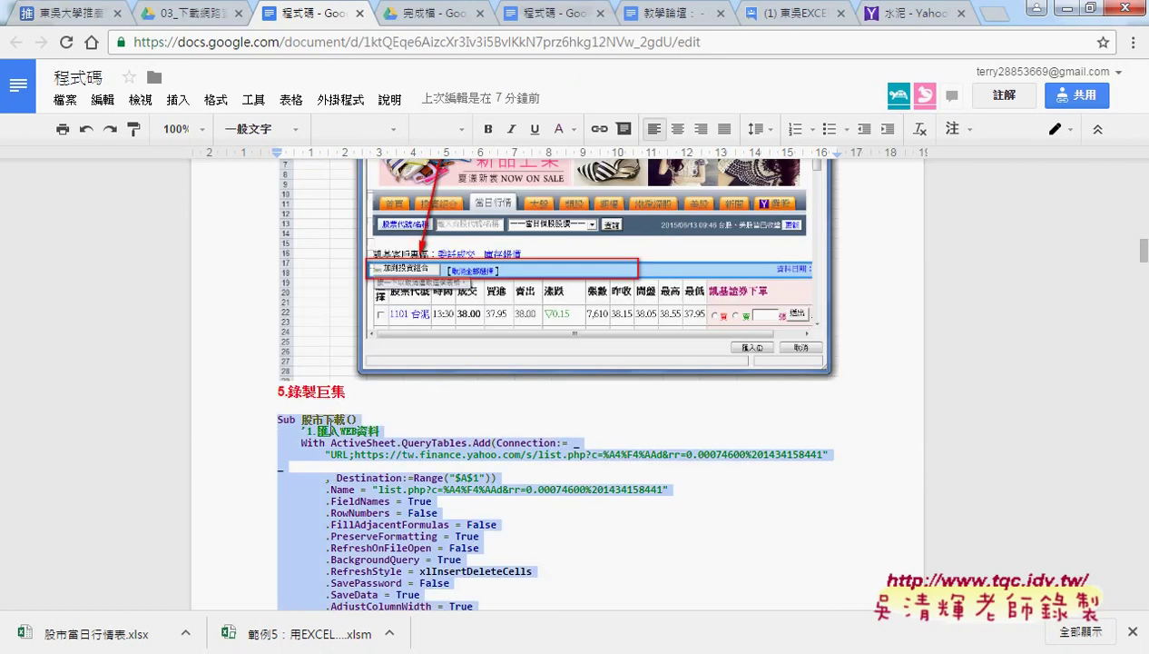
left_click(1057, 7)
left_click_drag(516, 551, 503, 186)
Paste the 股市下載 macro over Module2's code, break on Columns(1).Delete, and run it
key("ctrl+a")
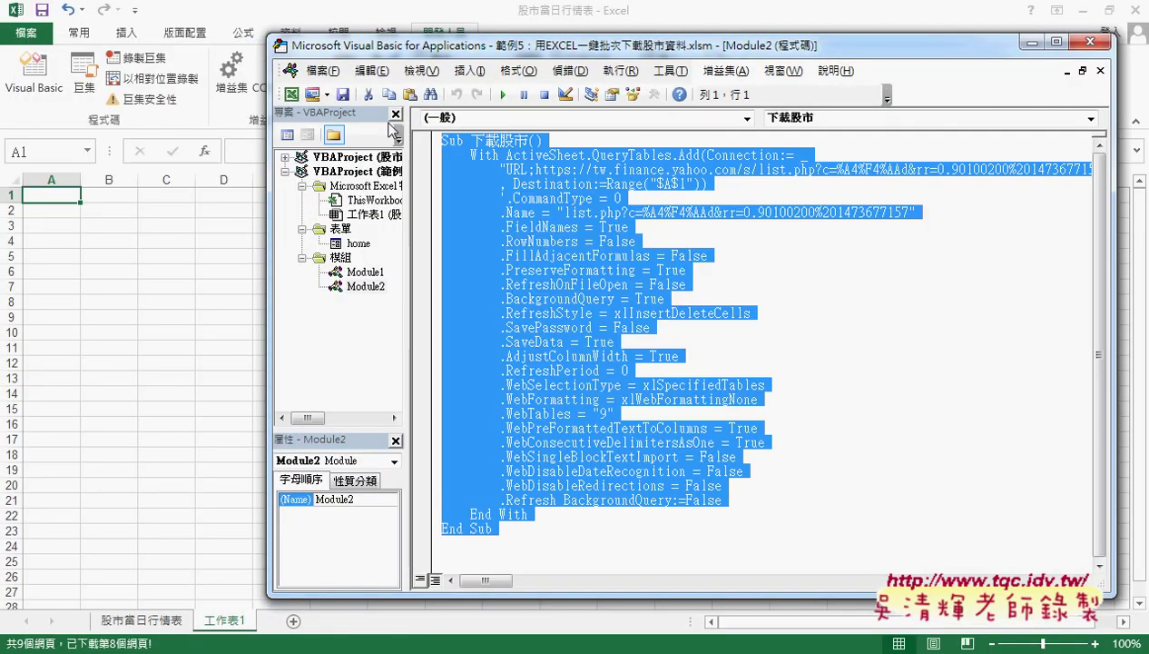
key("ctrl+v")
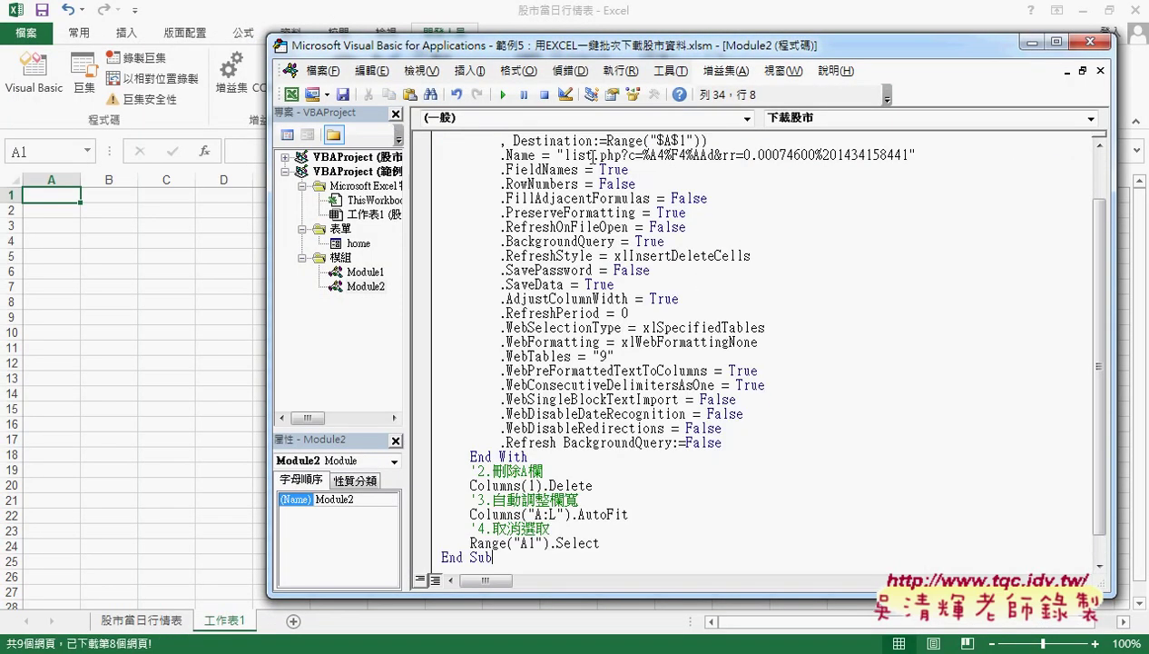
scroll(555, 439, "down", 1)
left_click(562, 457)
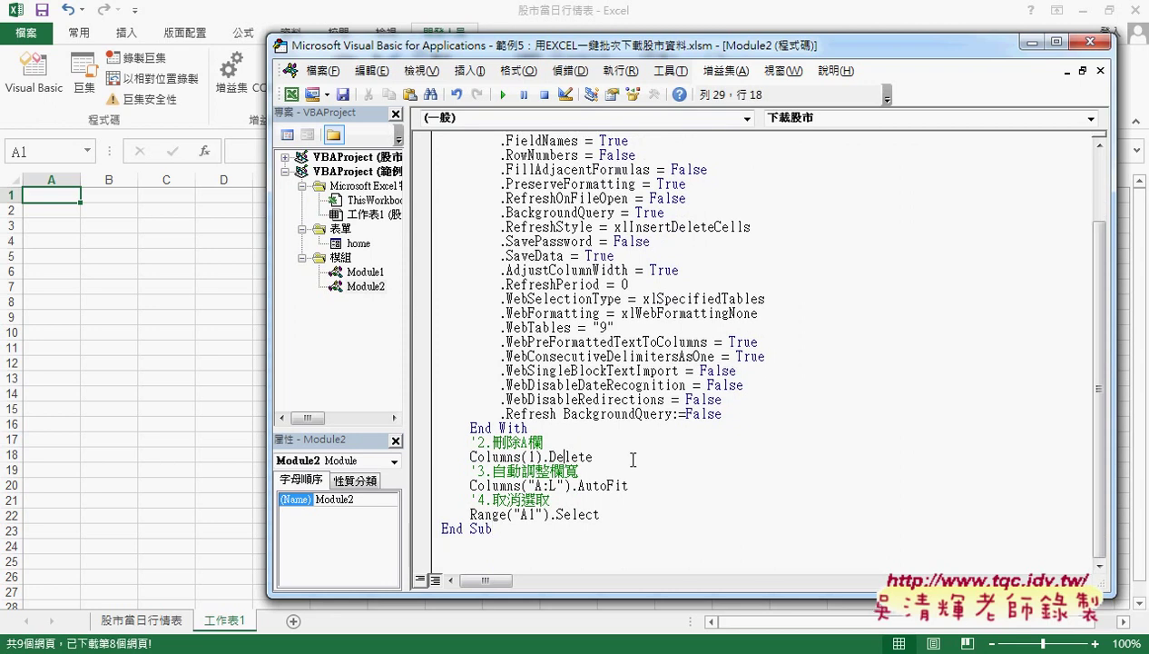
left_click(422, 457)
left_click(503, 94)
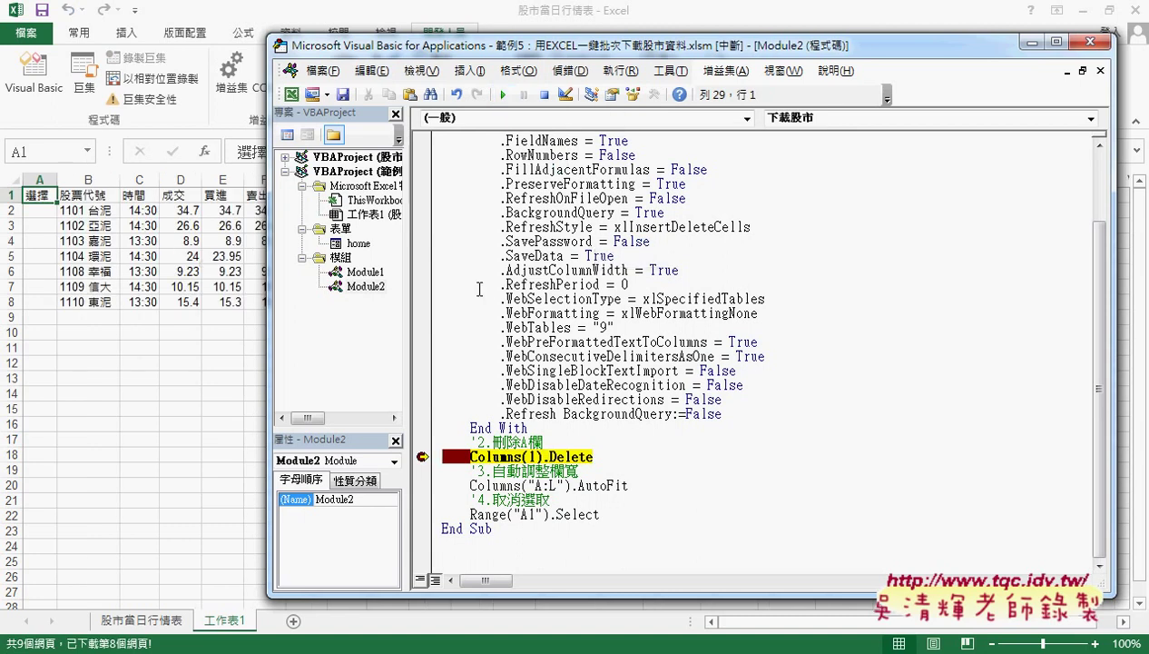
mouse_move(53, 215)
left_mouse_down()
mouse_move(36, 169)
mouse_move(42, 217)
left_mouse_up()
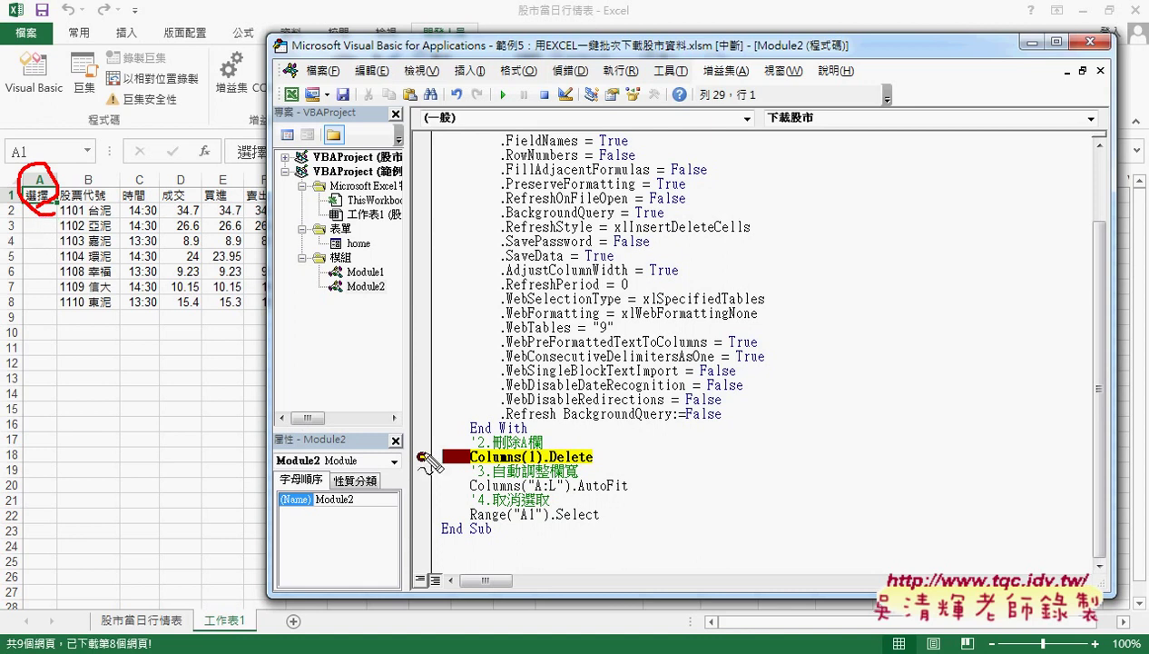
left_click_drag(41, 88, 38, 167)
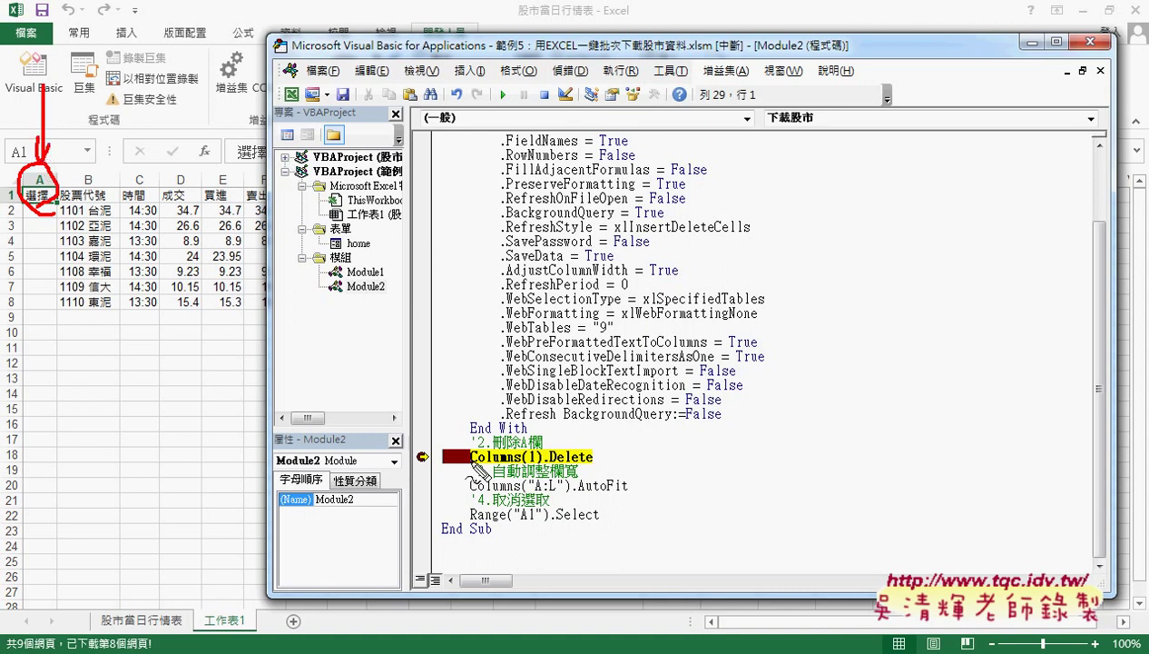
left_click_drag(472, 464, 525, 465)
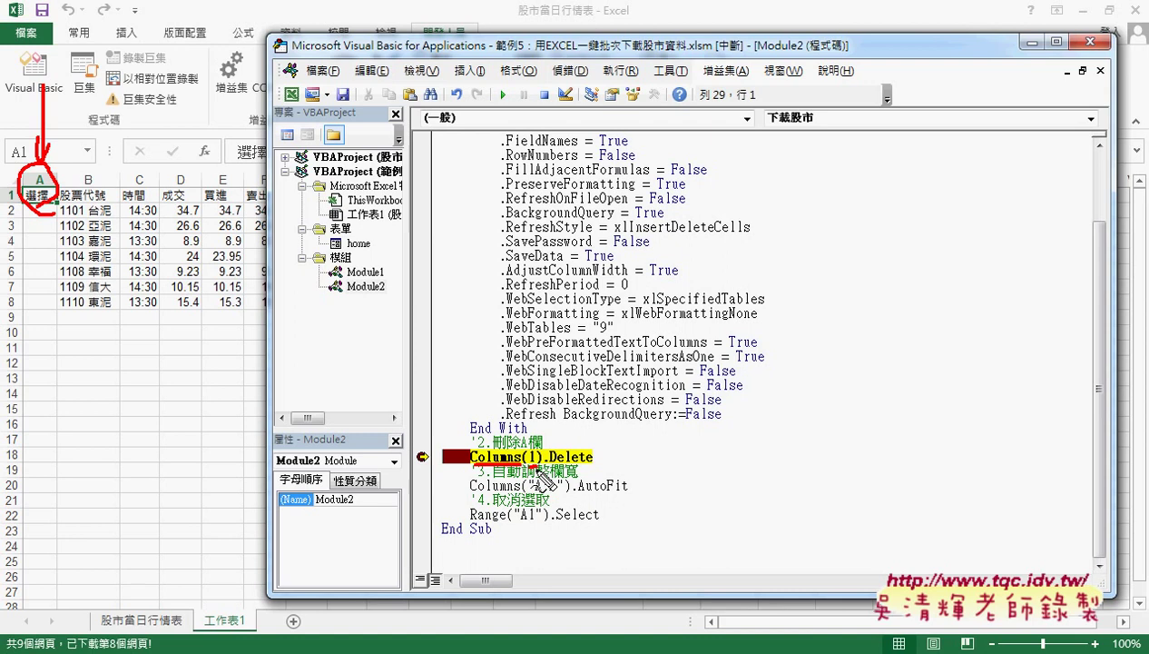
left_click_drag(536, 466, 594, 470)
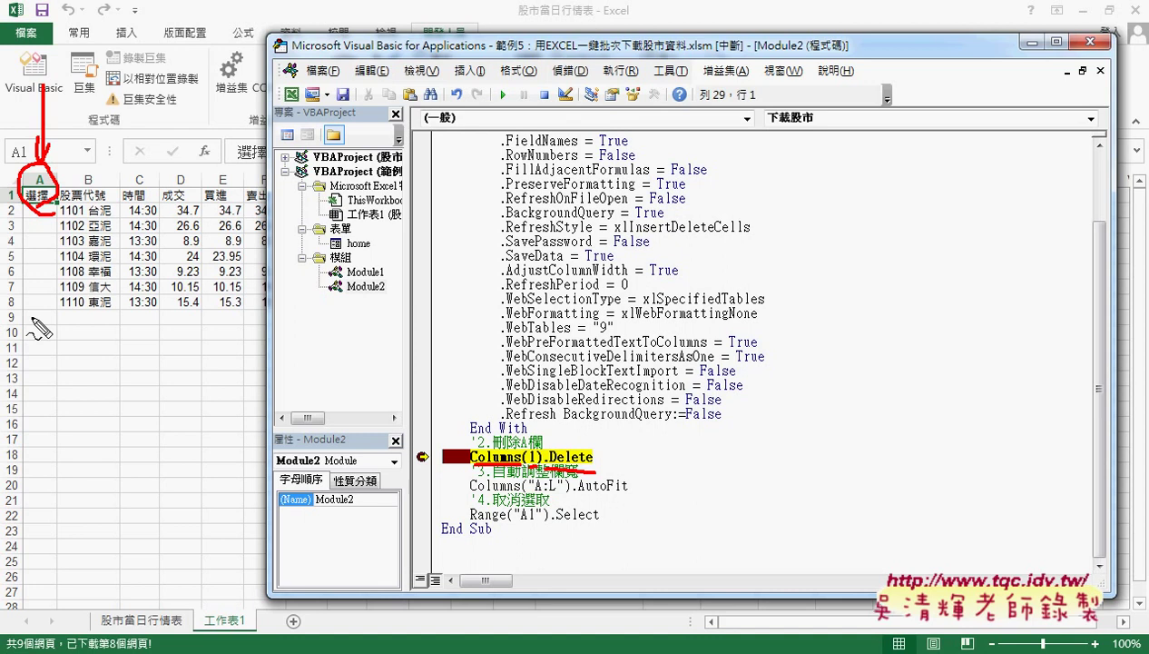
key("Escape")
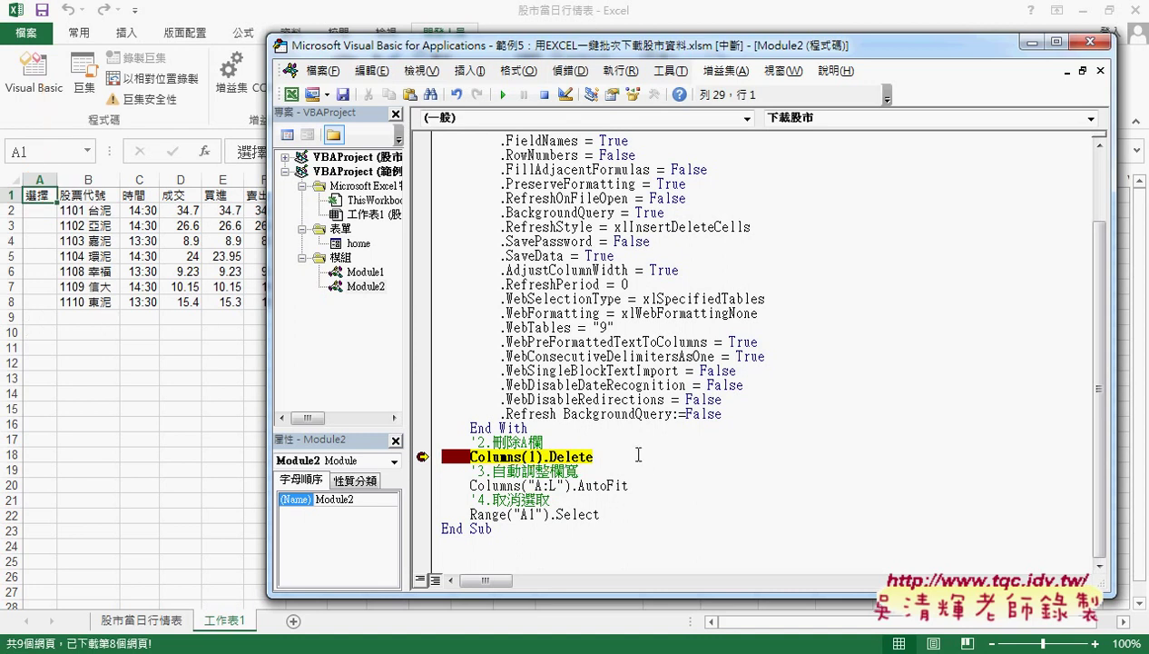
Step past the breakpoint so Columns(1).Delete removes column A
left_click(636, 453)
key("F8")
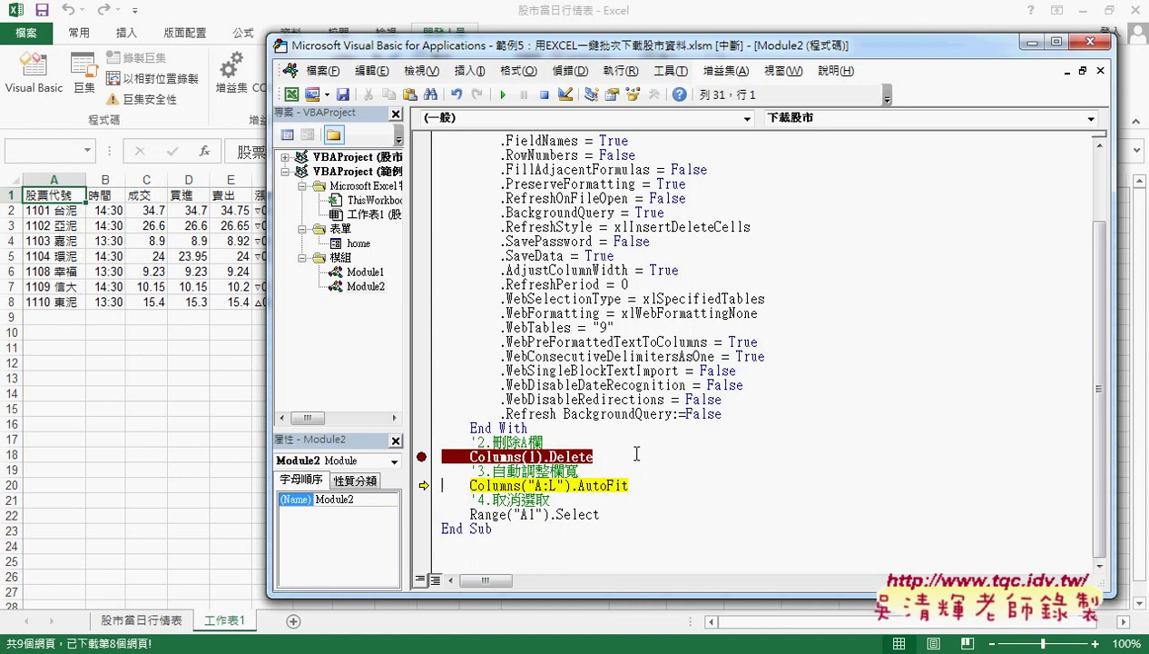
left_click_drag(268, 350, 640, 349)
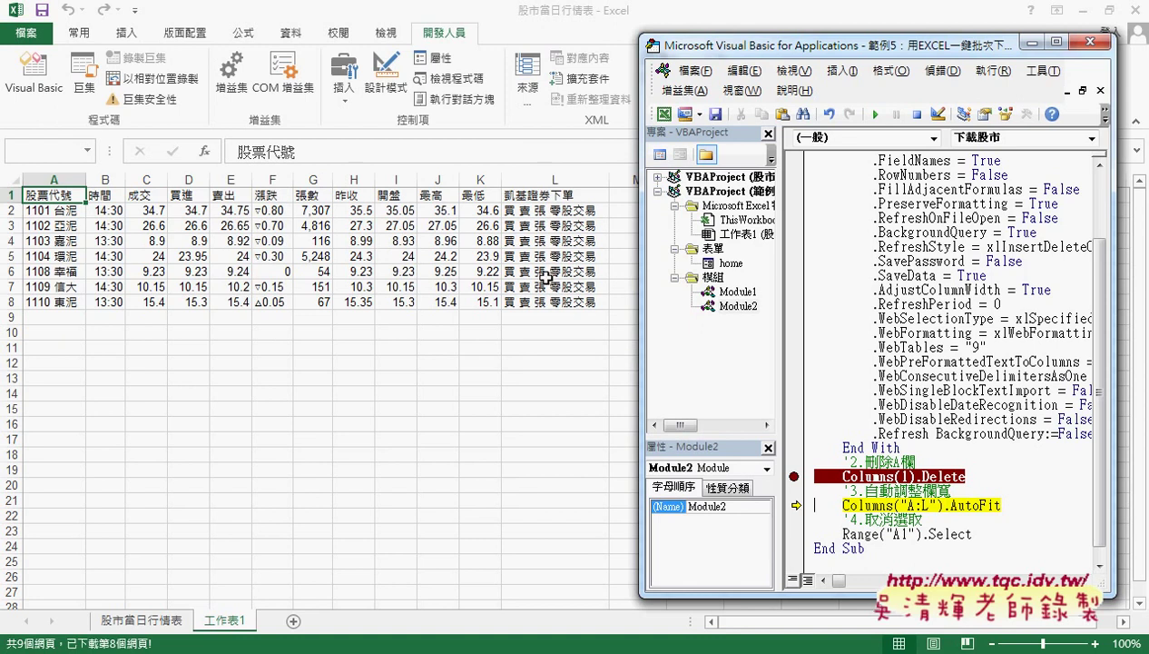
Add a Columns("L").Delete line, move execution back to it, and step to remove column L
key("Return")
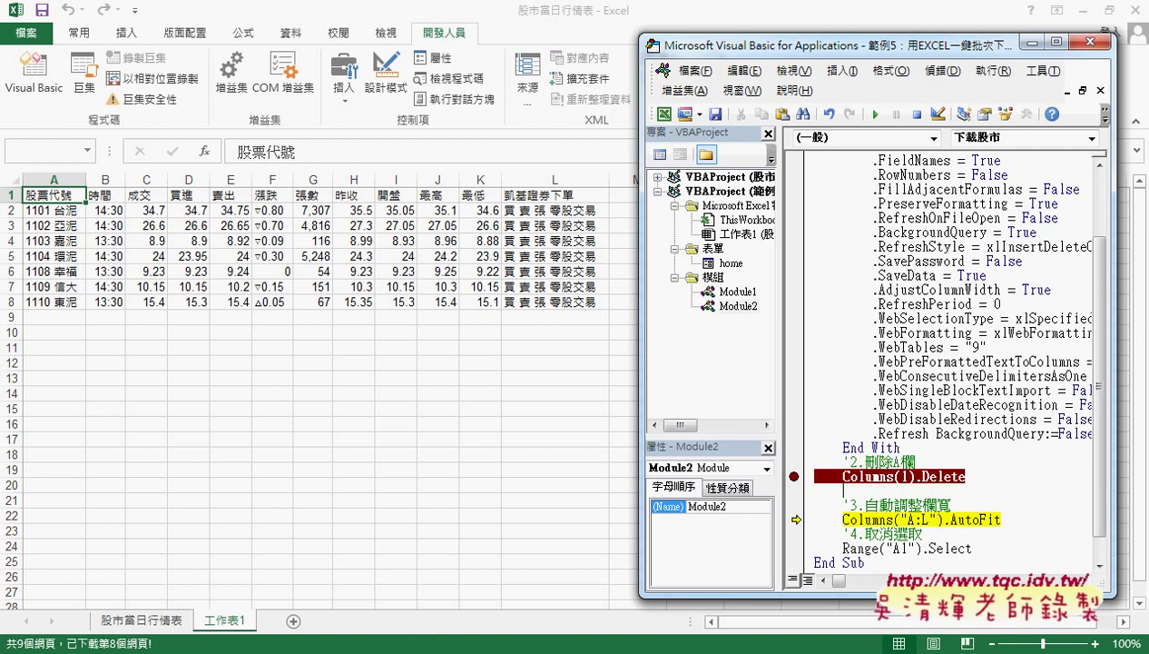
left_click_drag(966, 476, 844, 478)
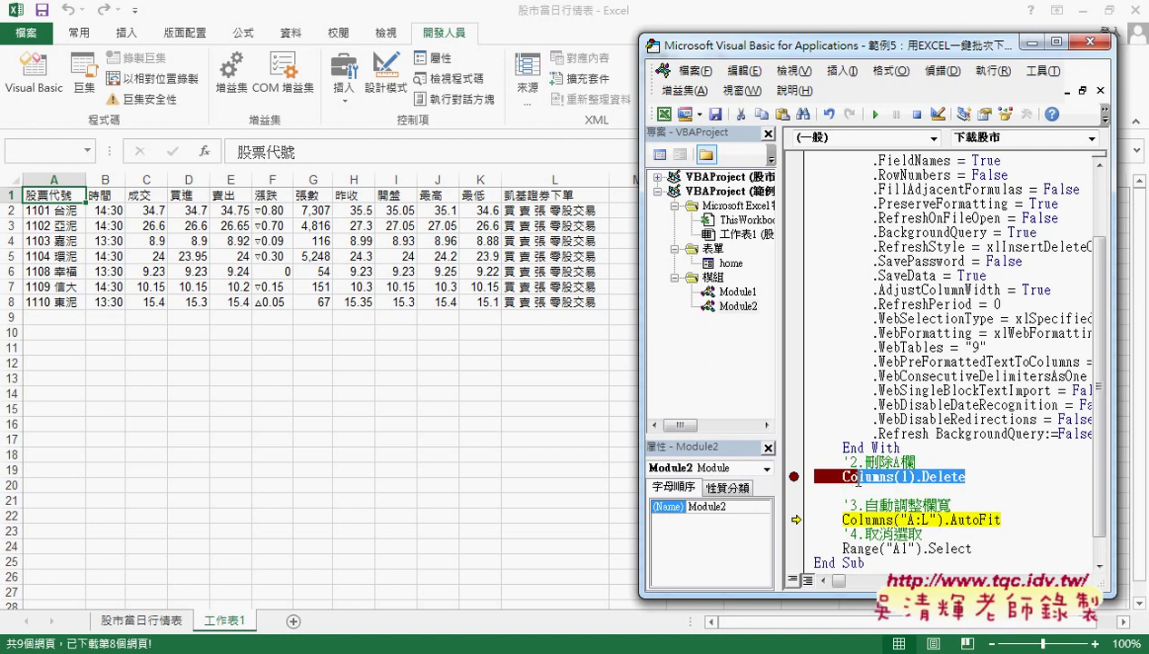
key("ctrl+c")
left_click(843, 490)
key("ctrl+v")
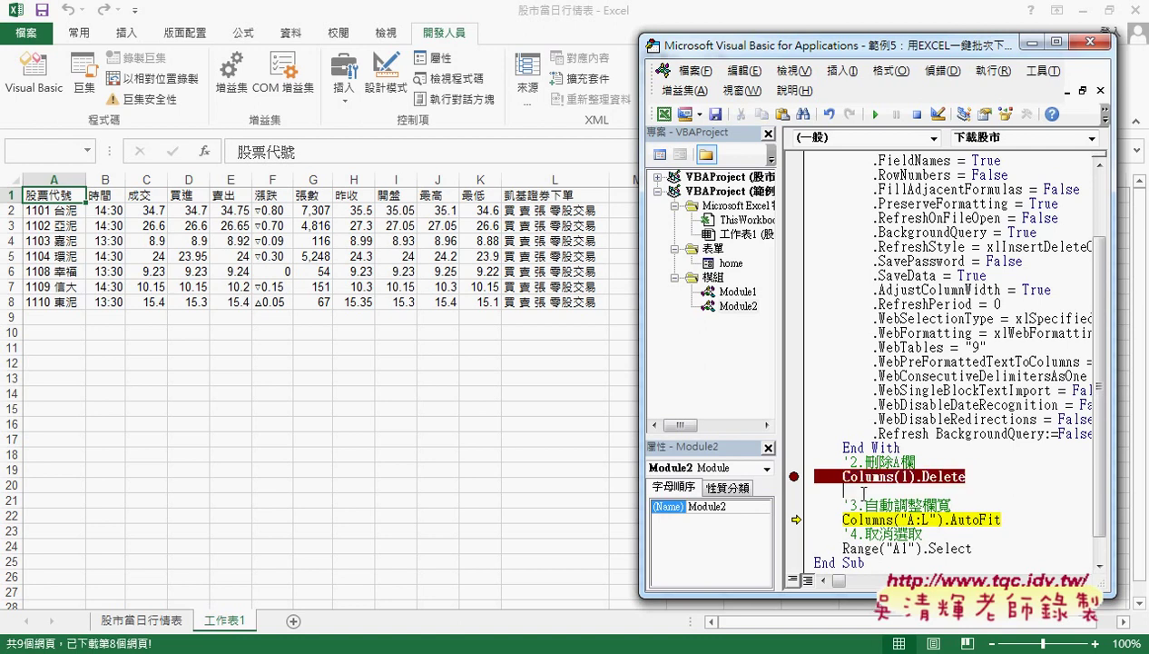
double_click(897, 490)
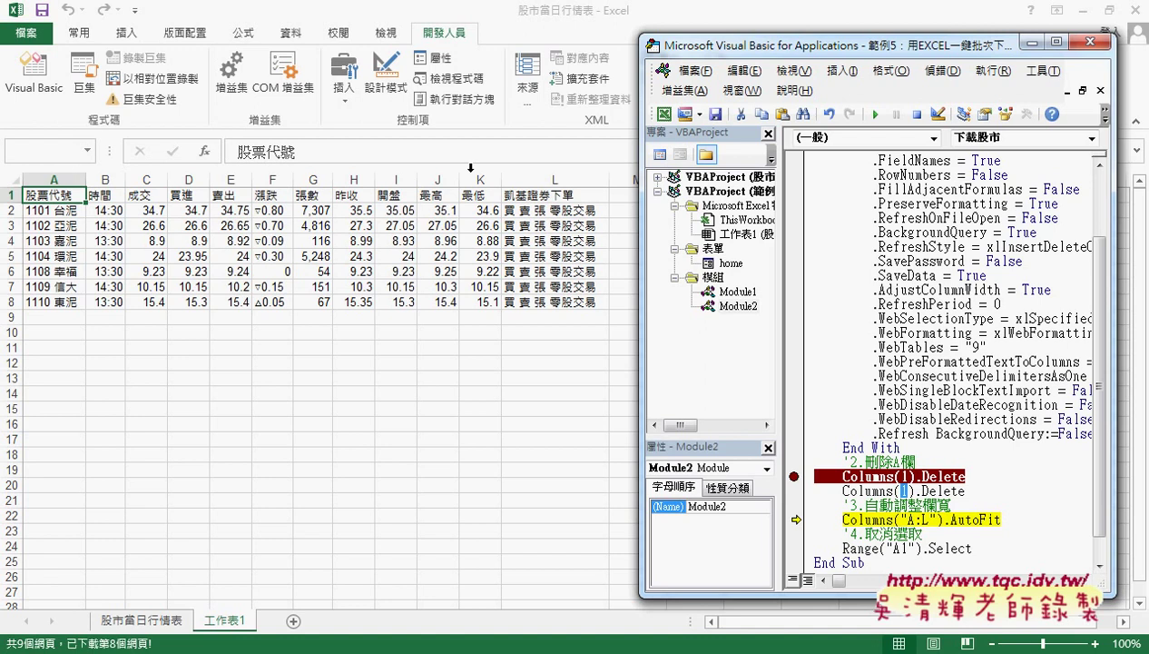
type("\"\"")
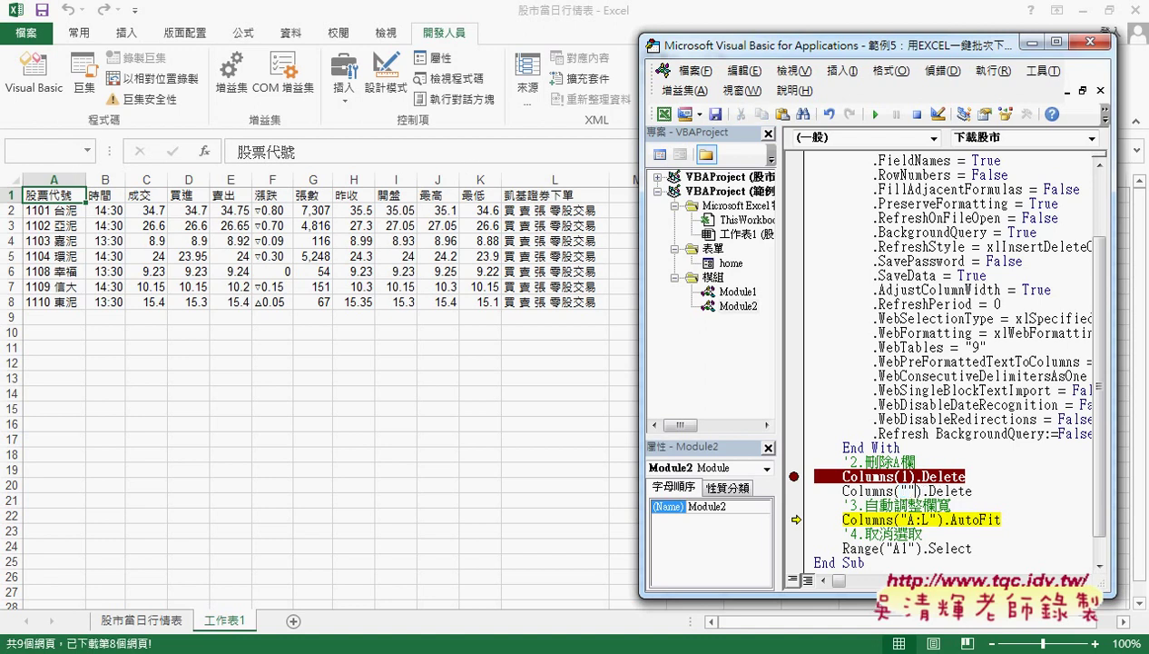
type("L")
left_click_drag(796, 520, 796, 490)
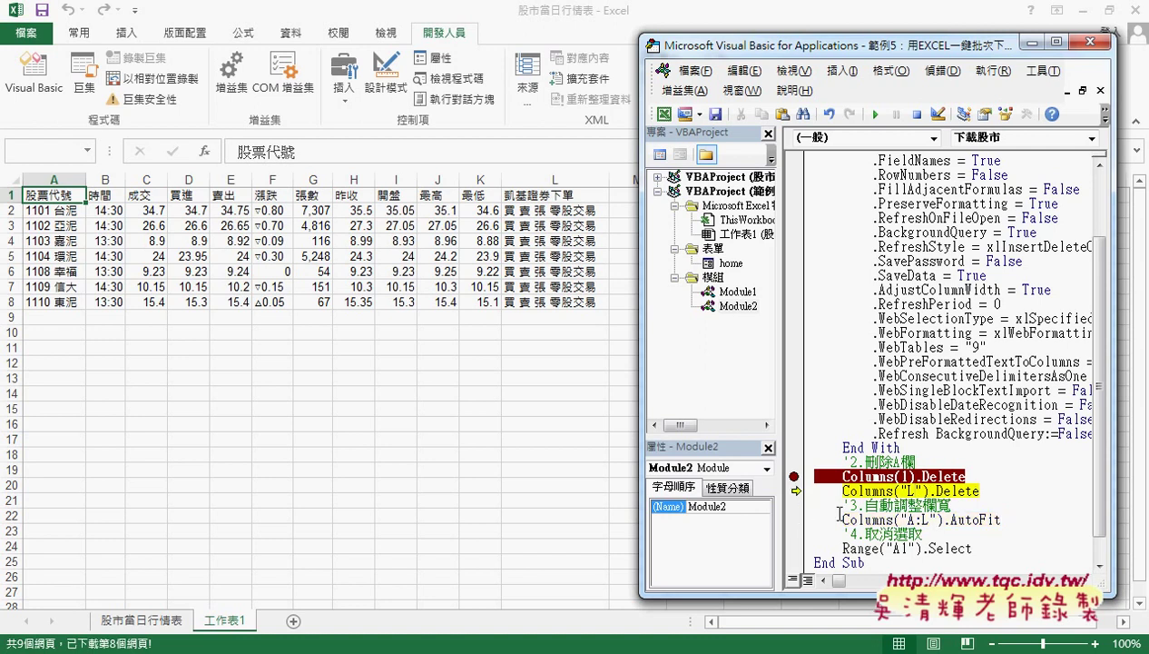
key("F8")
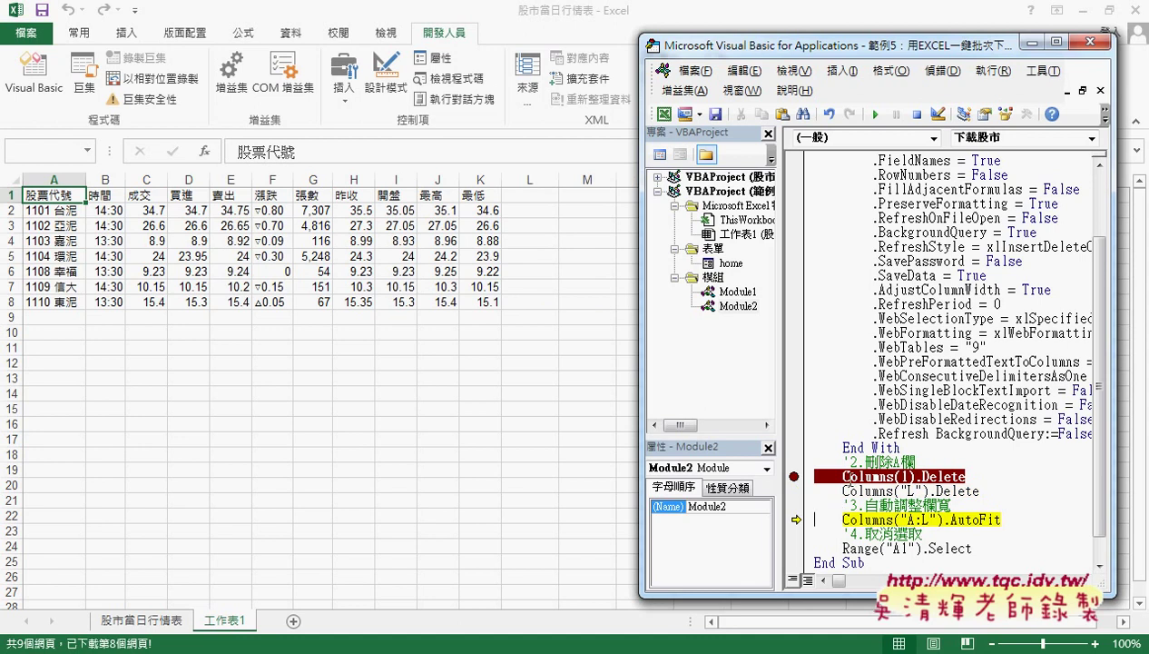
Check the delete lines and strip the ("A:L") argument, leaving Columns.AutoFit
left_click_drag(837, 472, 890, 472)
left_click(900, 470)
left_click_drag(899, 490, 919, 490)
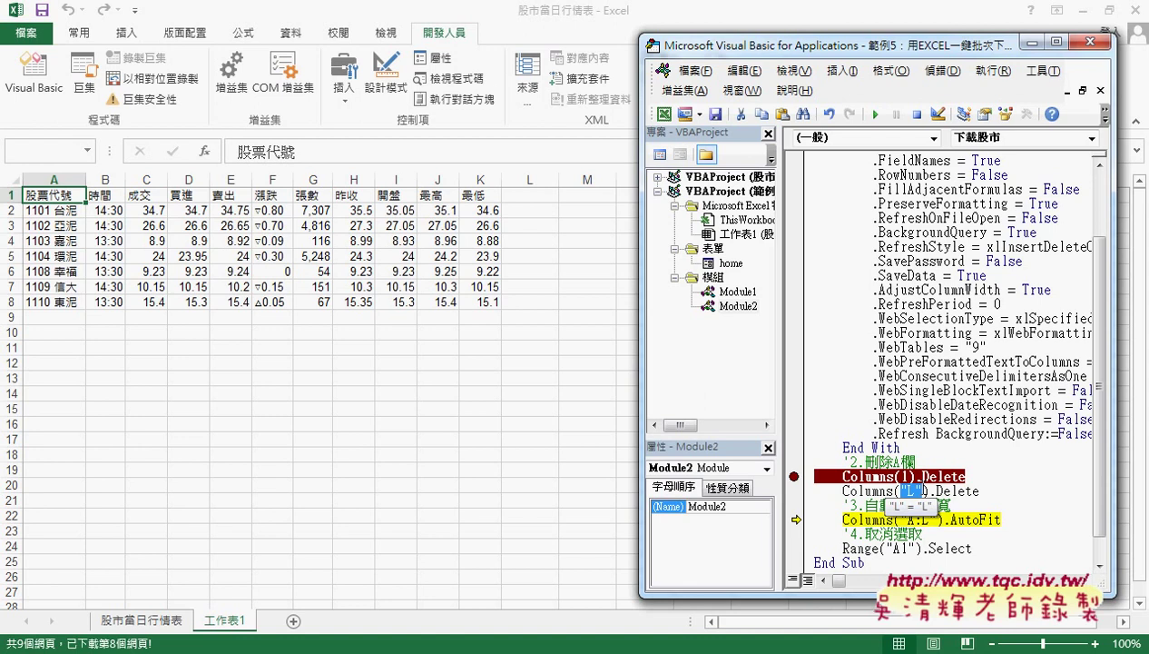
left_click(899, 519)
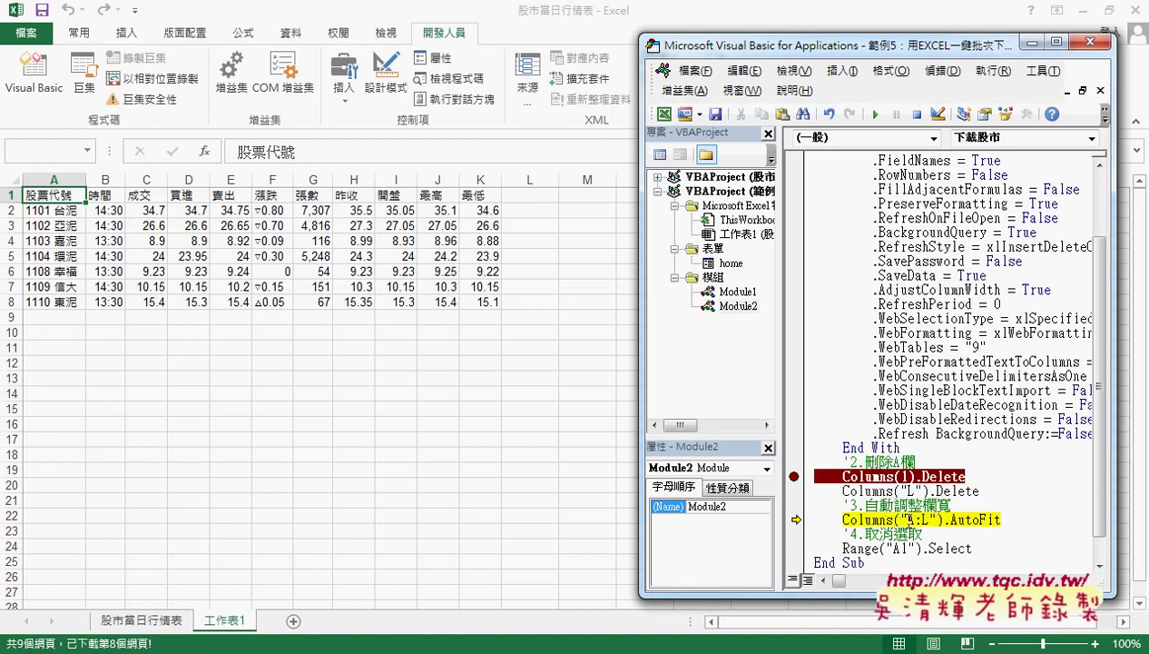
left_click_drag(906, 519, 927, 519)
left_click_drag(939, 519, 896, 519)
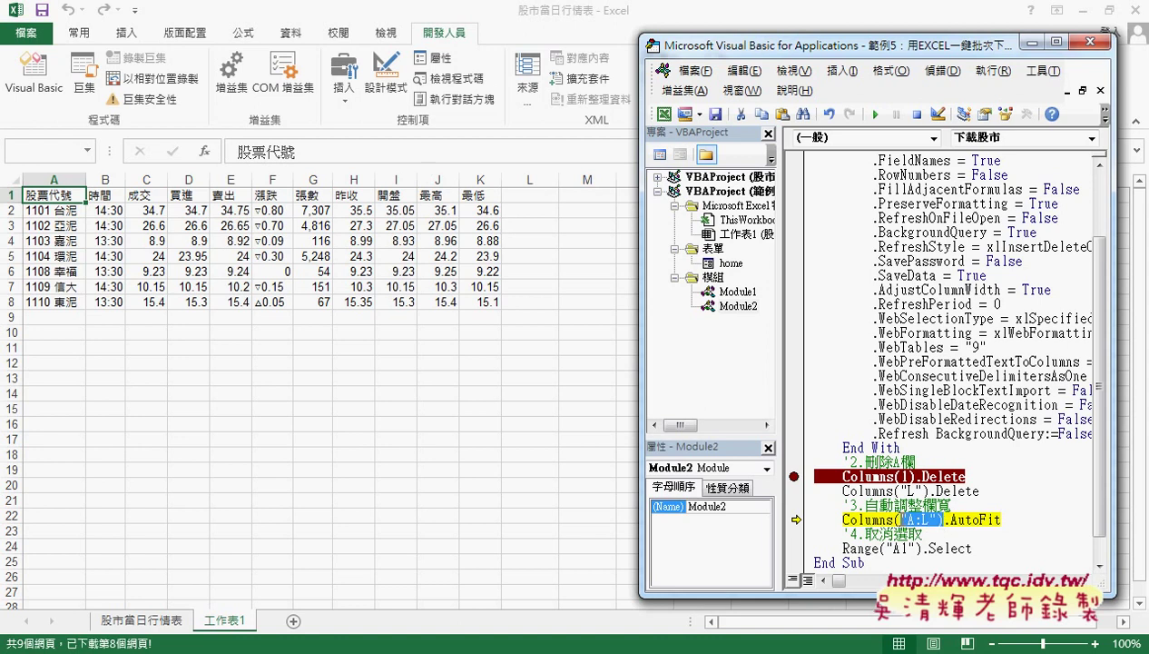
key("Delete")
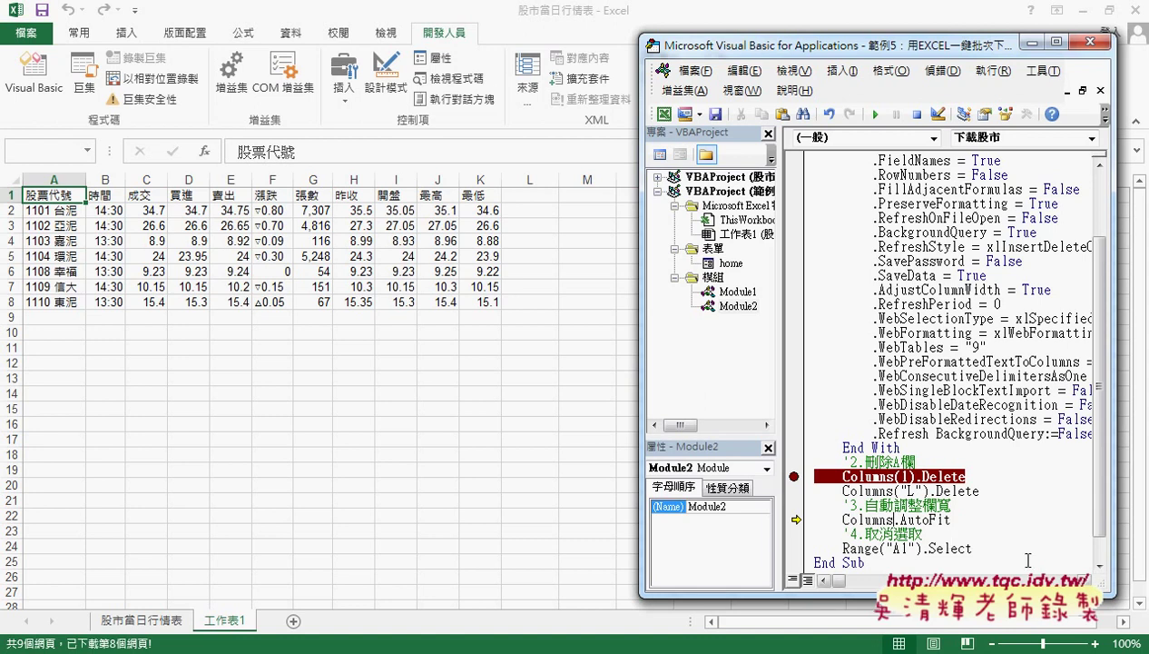
Retype .AutoFit from the suggestion list and step through the remaining lines to End Sub
left_click_drag(950, 519, 894, 521)
type(".")
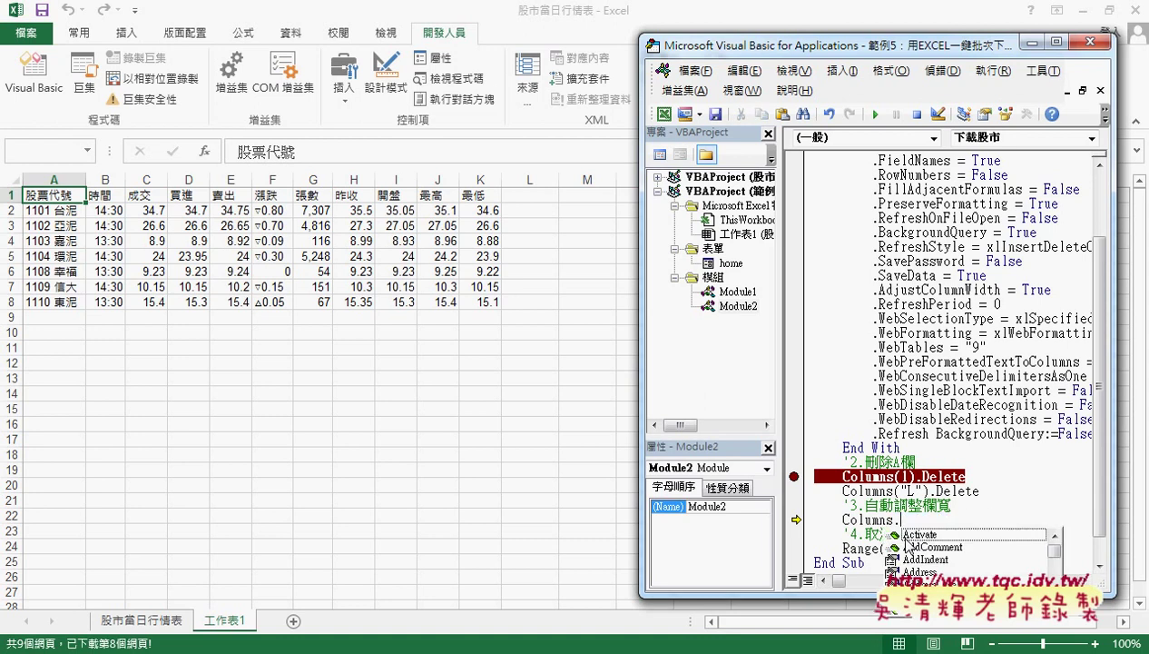
type("A")
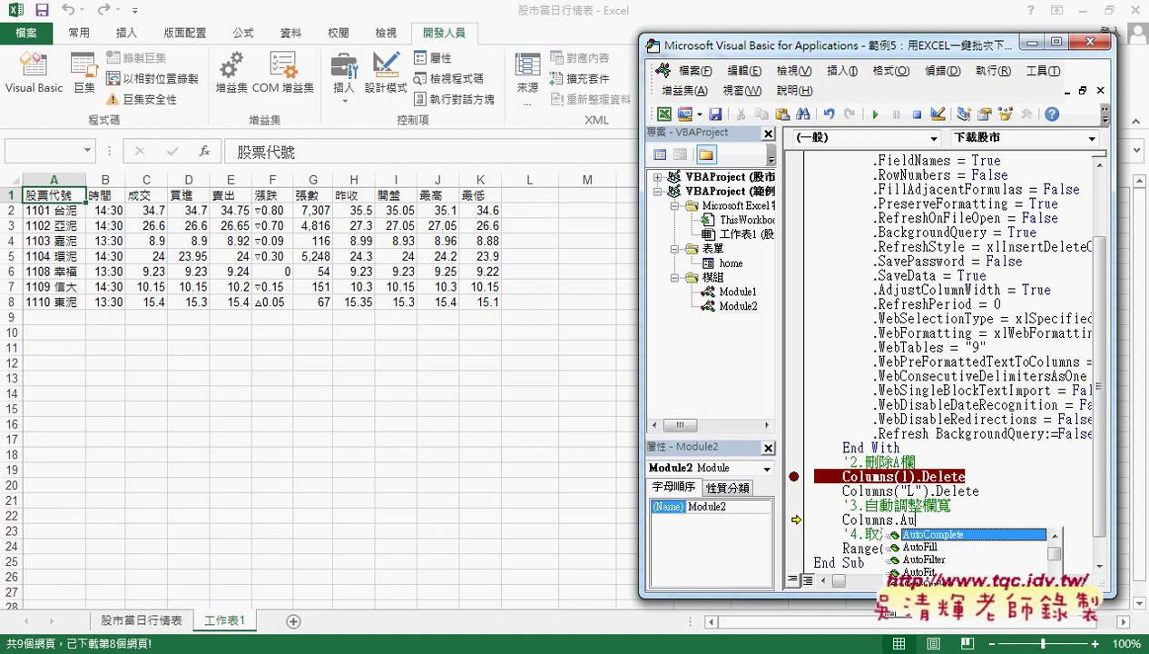
type("u")
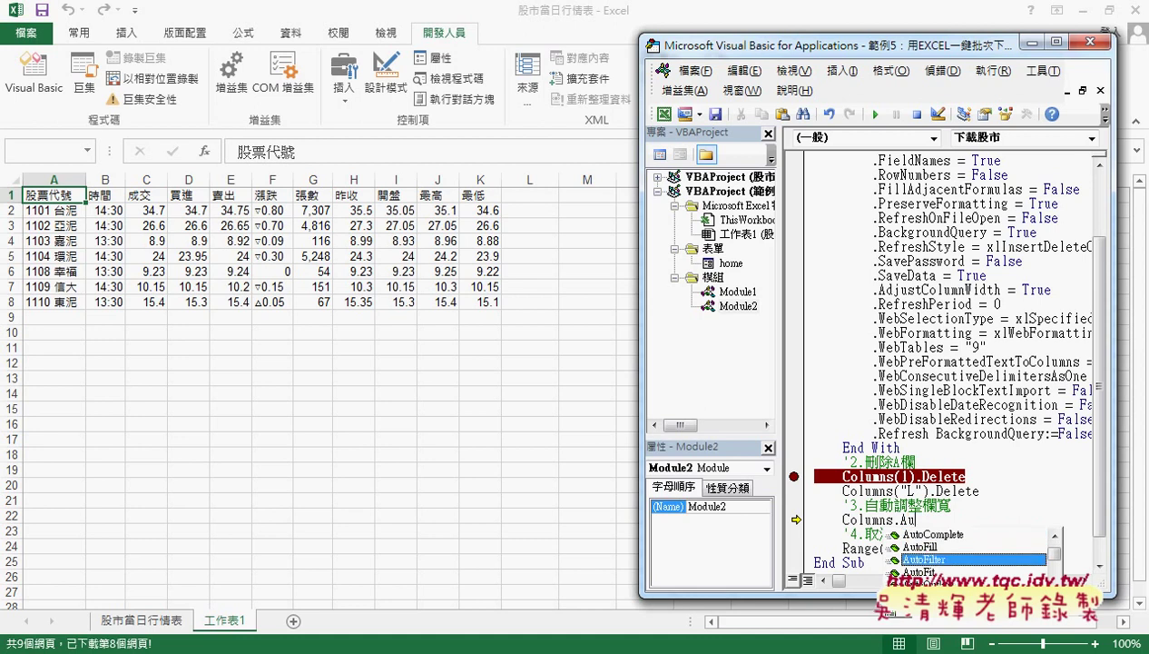
key("Down")
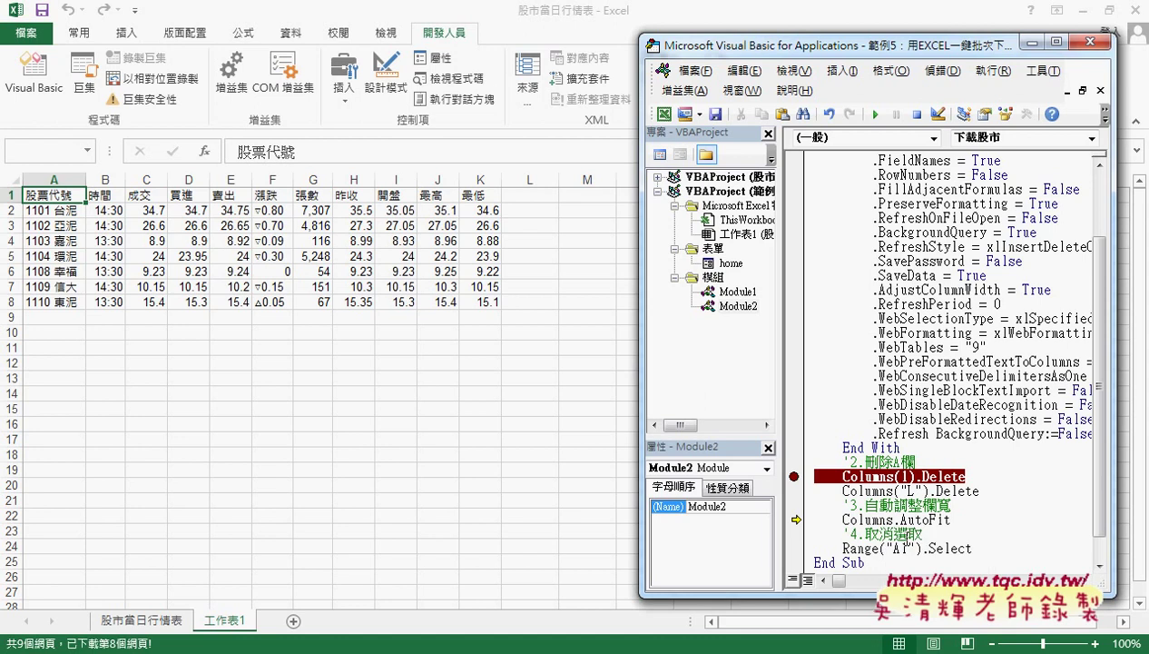
key("F8")
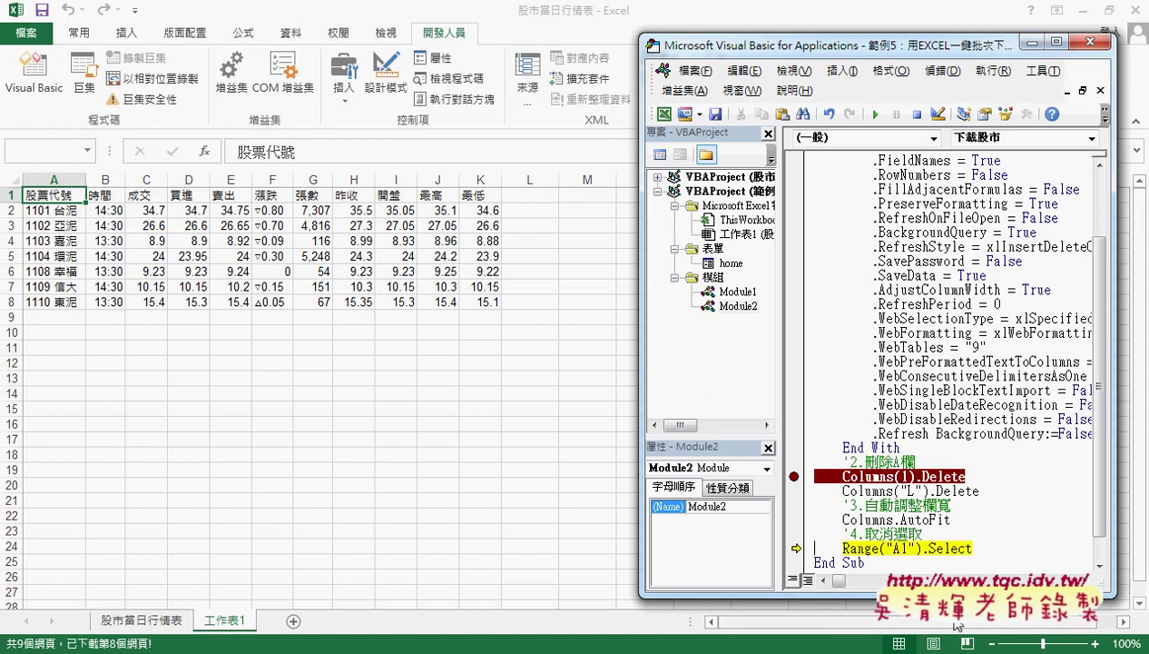
key("F8")
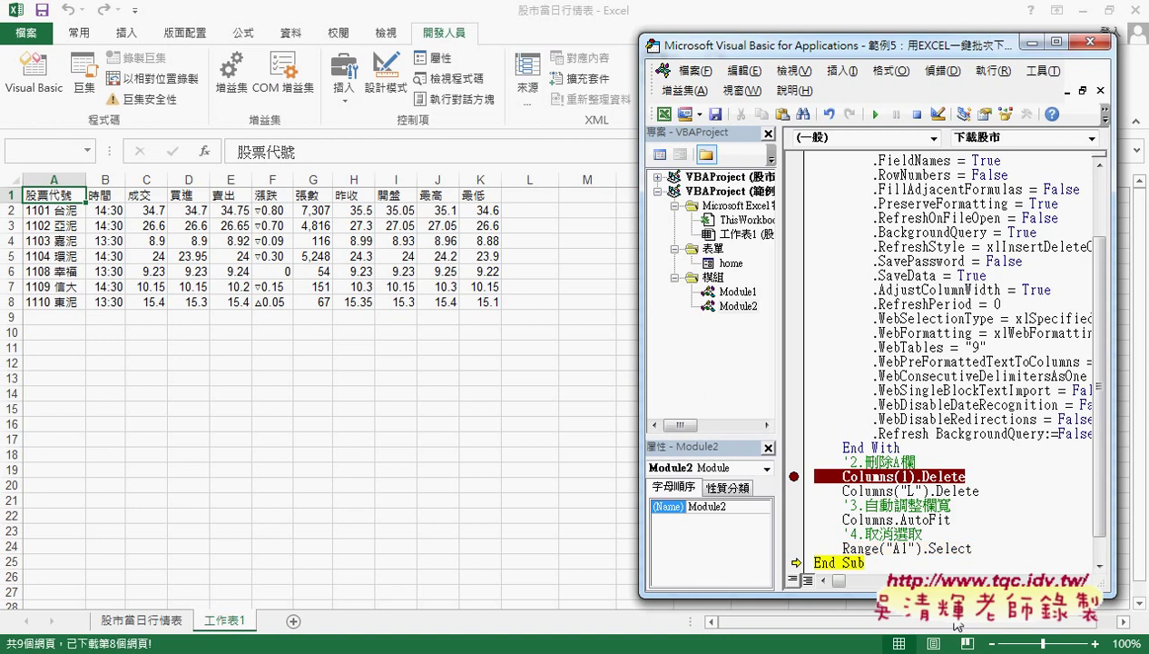
key("F8")
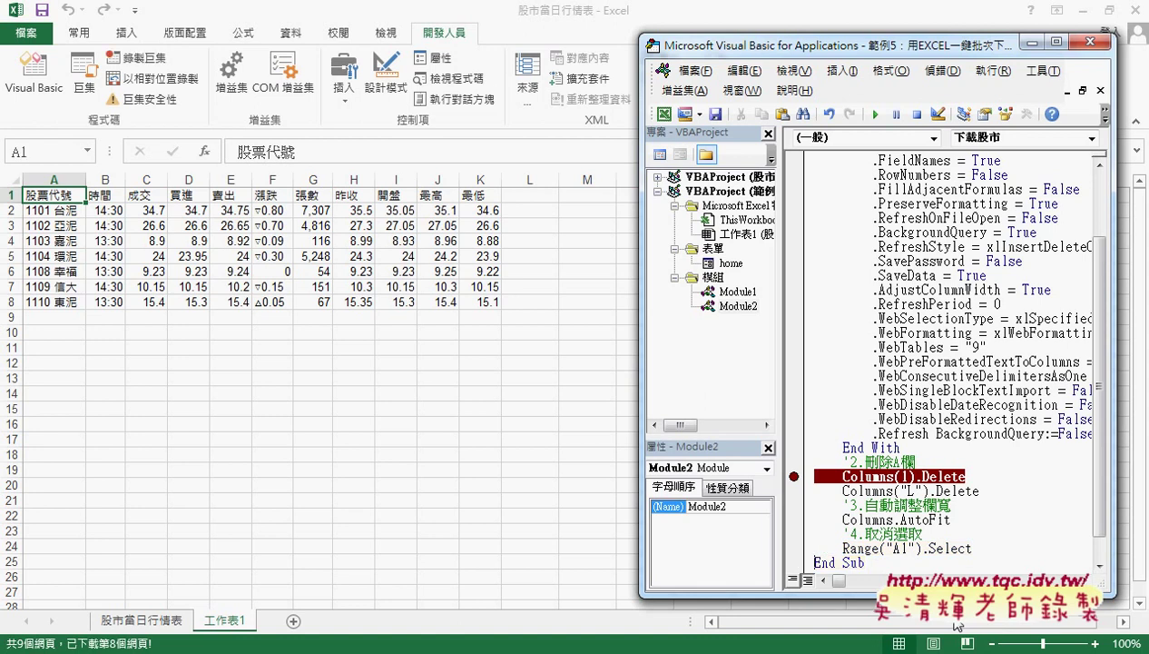
Clear the Columns(1).Delete breakpoint and switch to Chrome
left_click(794, 475)
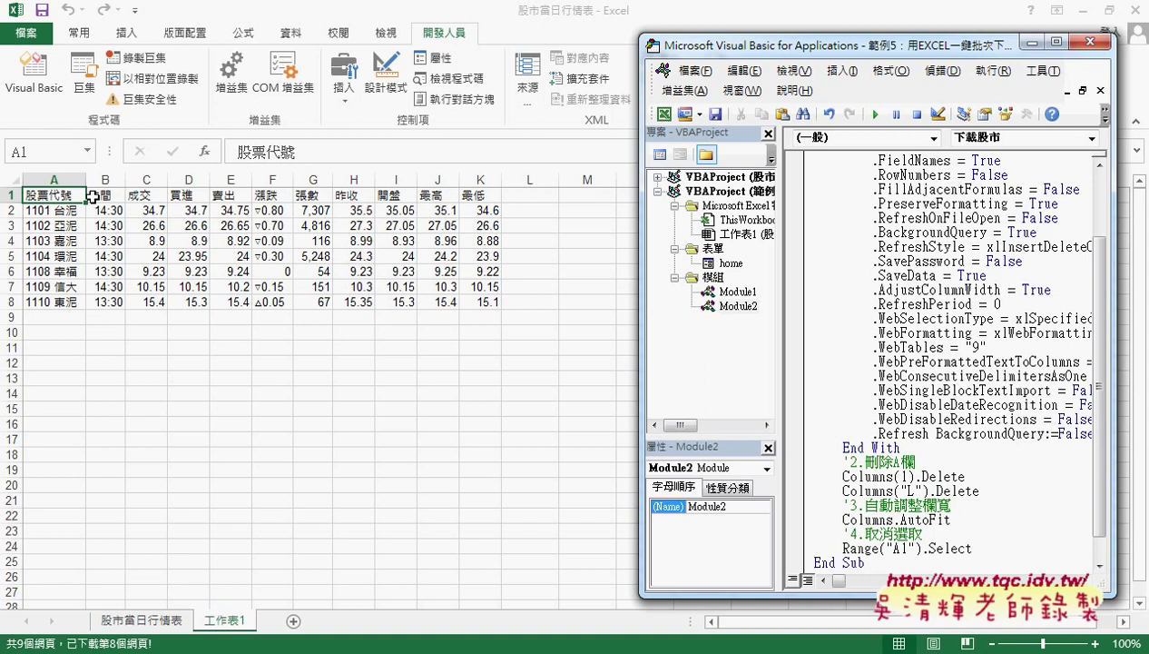
key("alt+Tab")
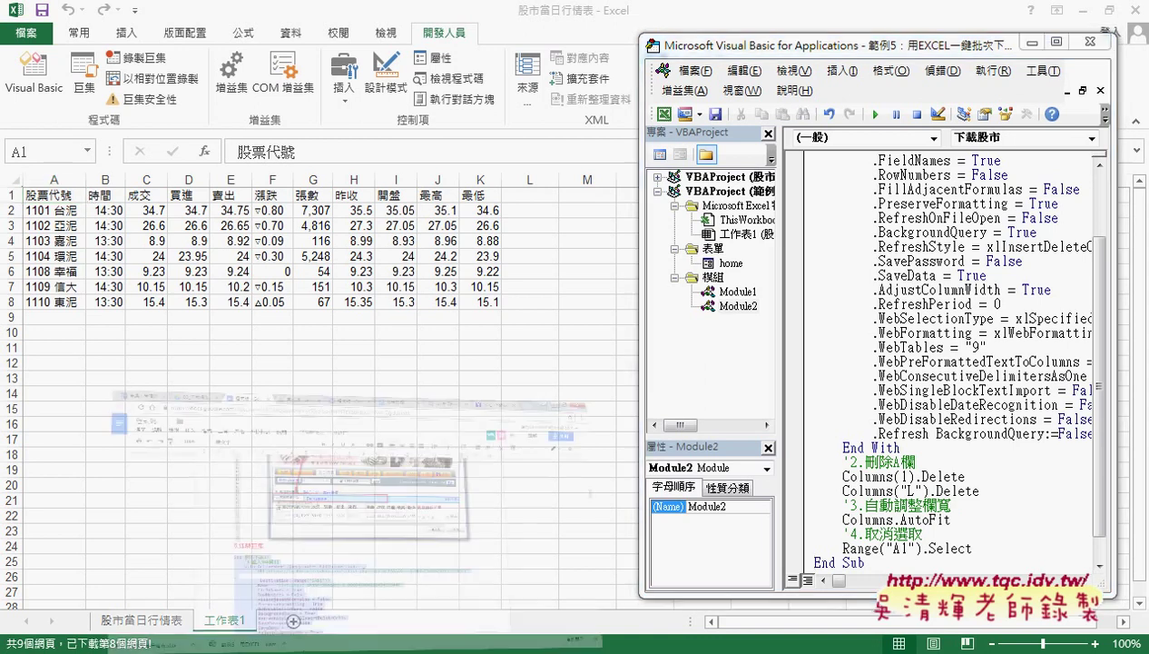
Search Google for 台銀外匯 in a new tab and open the rate.bot.com.tw exchange-rate page
left_click(994, 13)
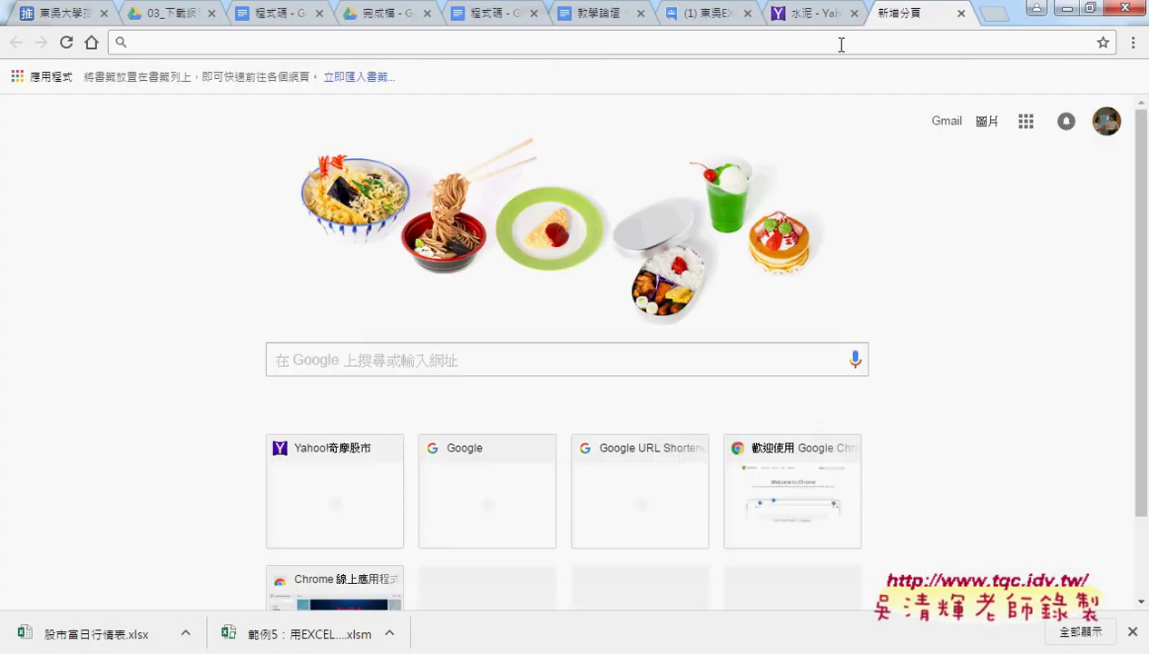
type("ti")
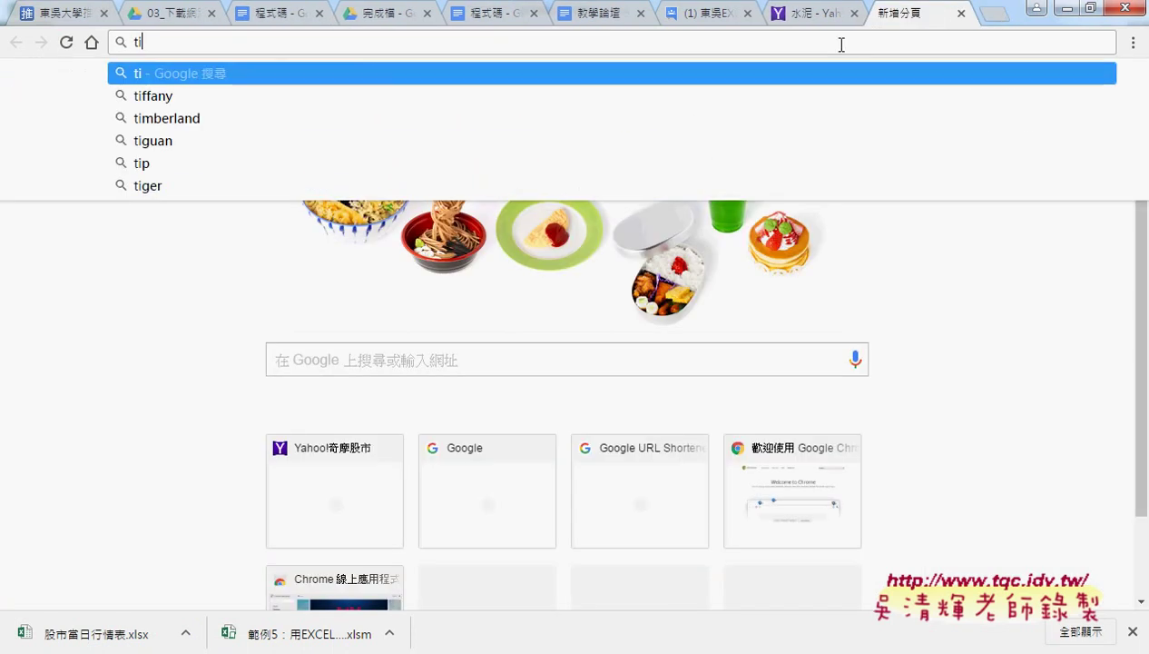
key("BackSpace")
key("BackSpace")
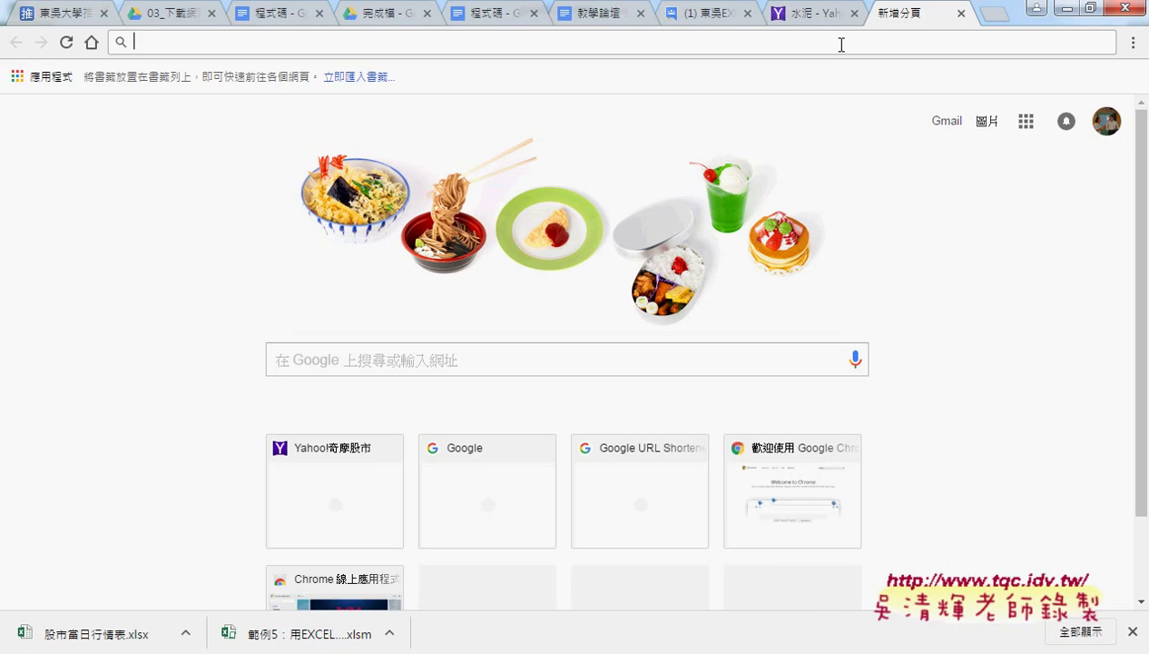
type("台")
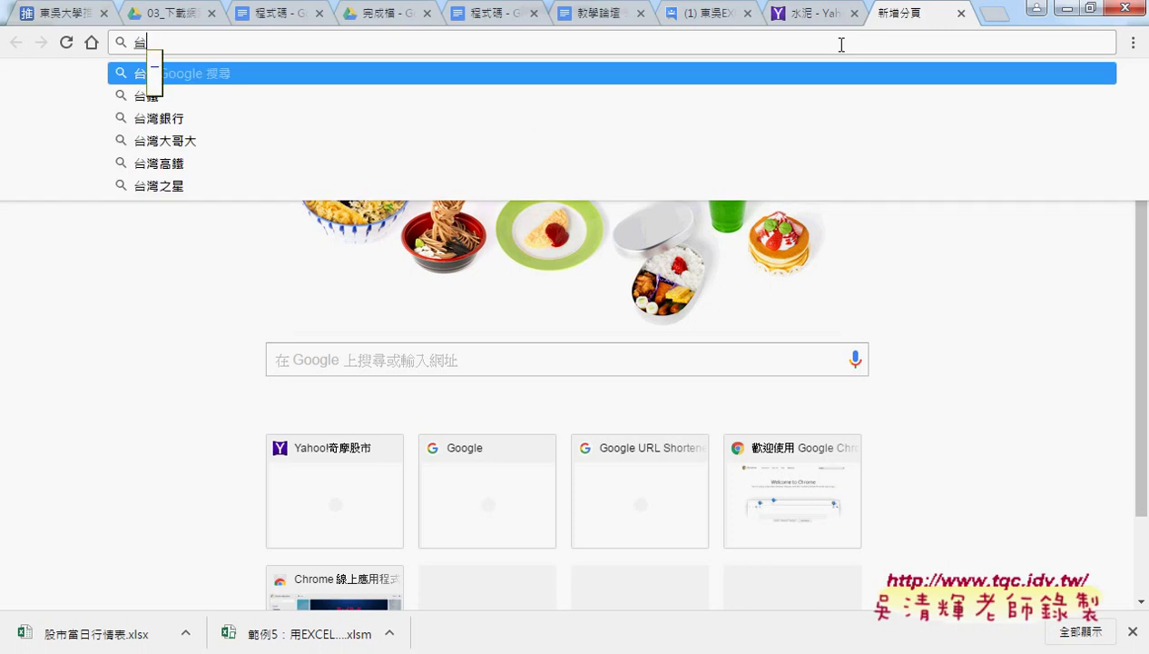
type("醫")
key("BackSpace")
type("銀外")
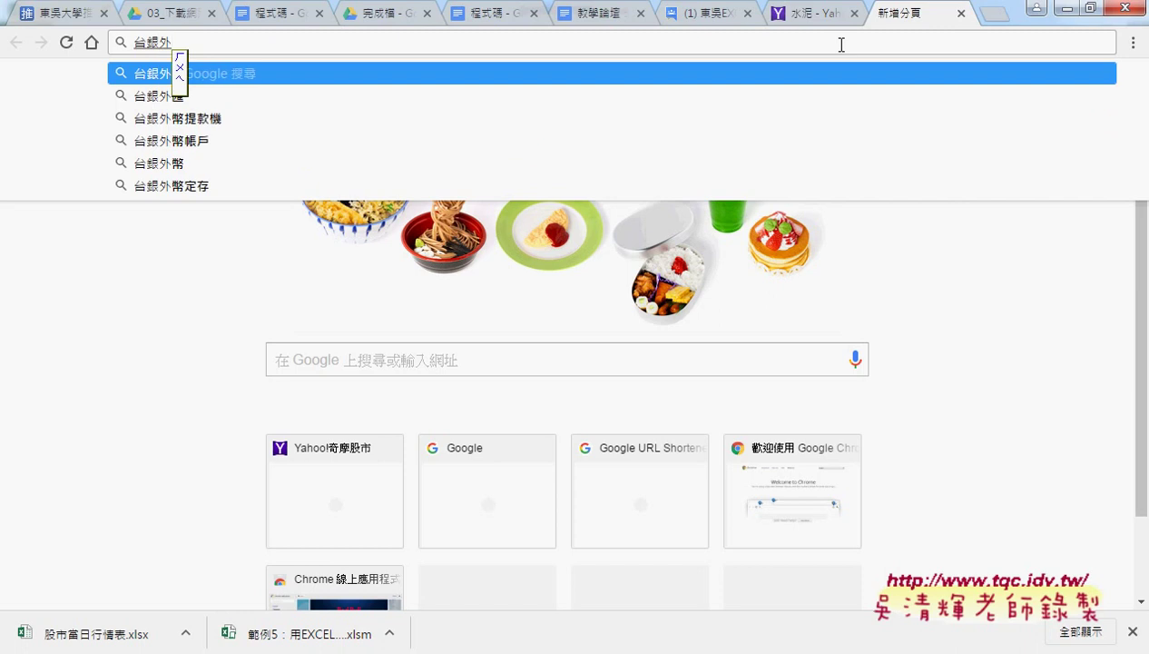
type("匯")
key("Return")
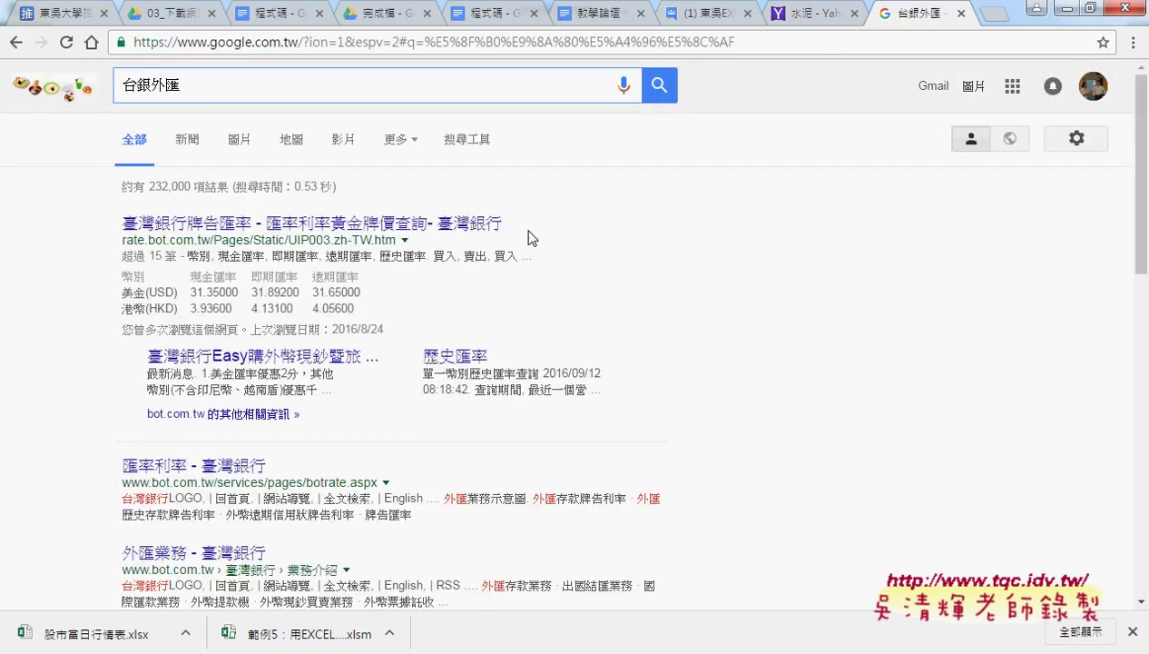
left_click(484, 225)
Select the Bank of Taiwan rate table, then minimise and restore the browser
scroll(789, 301, "down", 4)
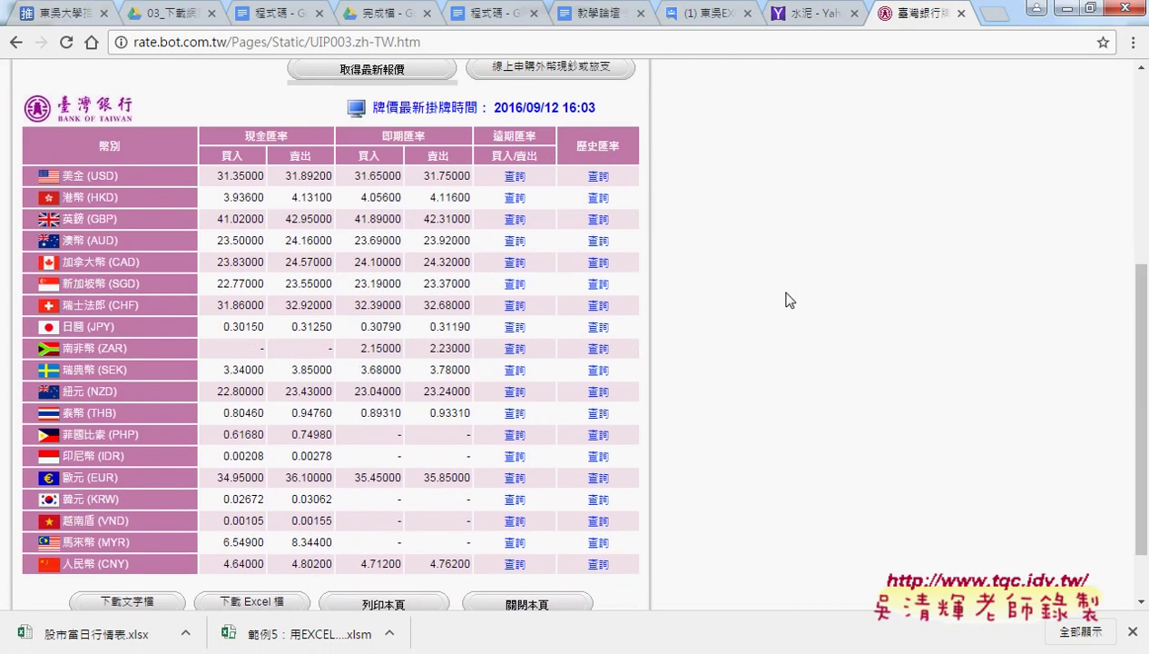
mouse_move(72, 140)
left_mouse_down()
mouse_move(602, 555)
mouse_move(726, 542)
left_mouse_up()
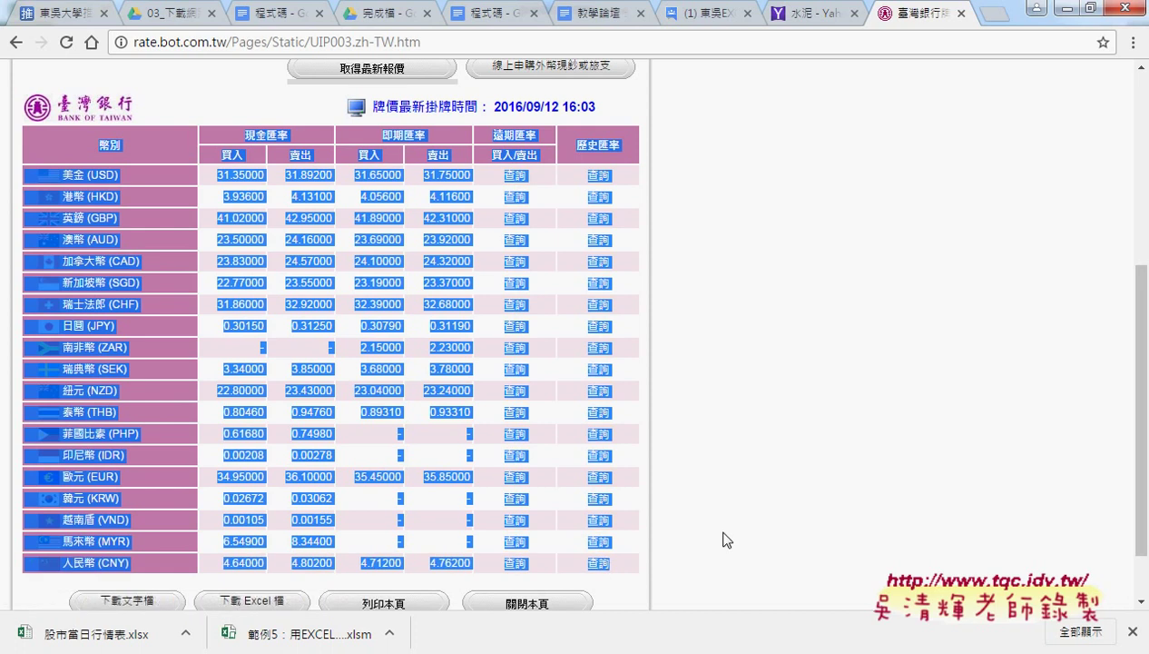
left_click(727, 540)
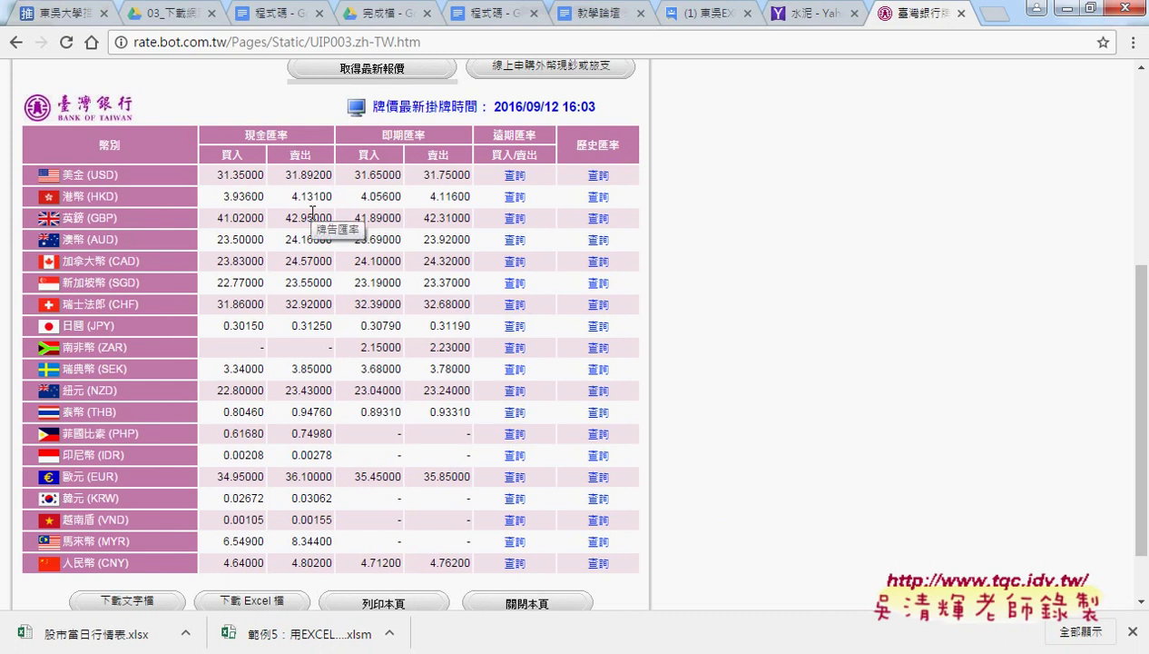
left_click(1060, 7)
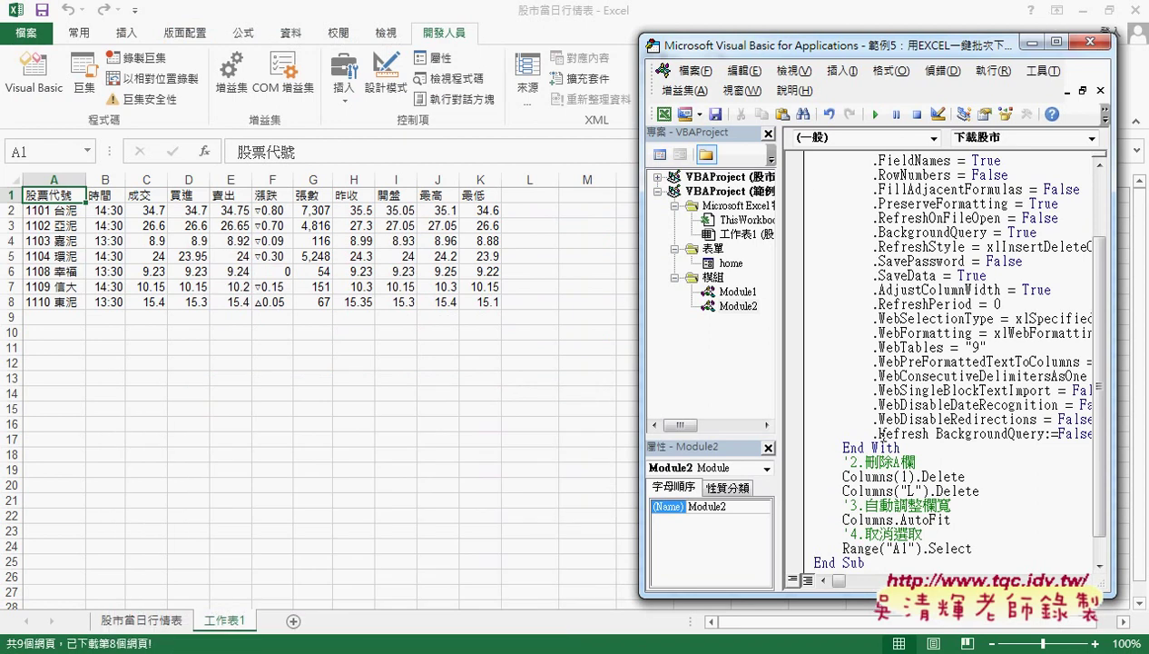
left_click(386, 650)
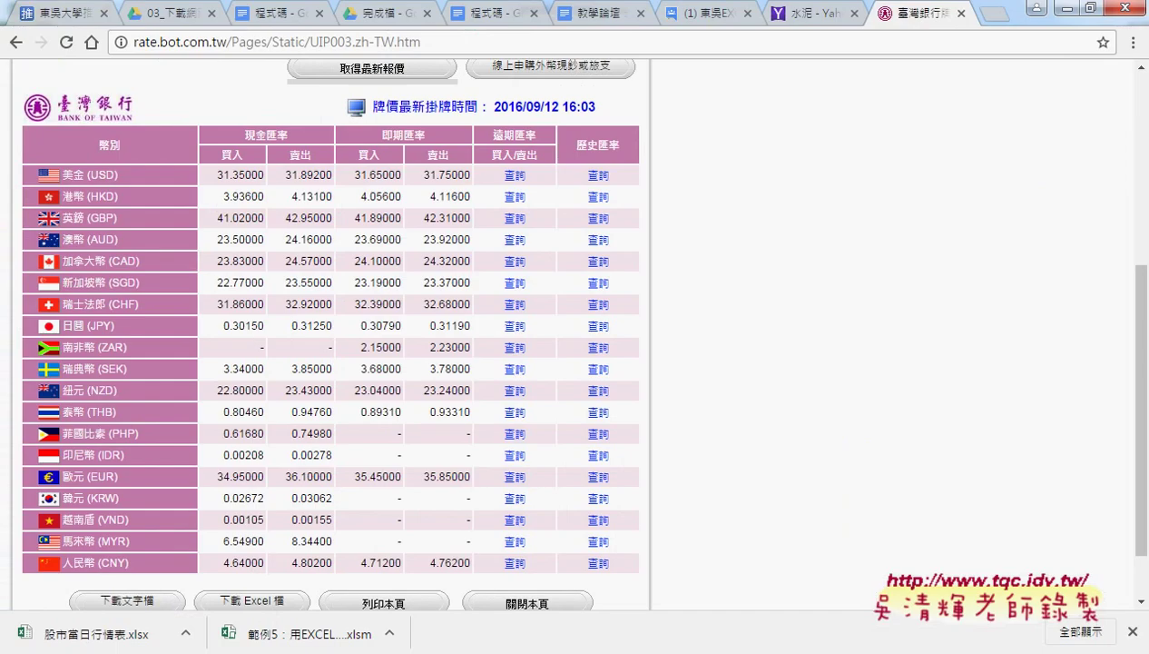
Scroll the 程式碼 document to the top and close its duplicate tab
left_click(486, 14)
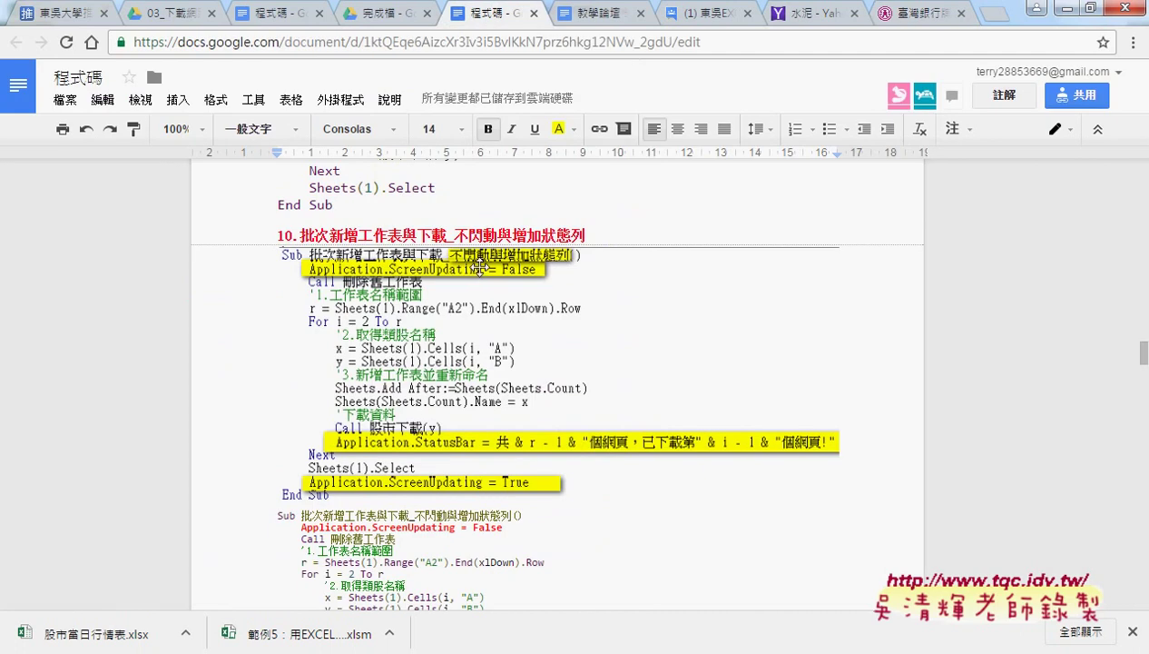
scroll(480, 269, "up", 2)
scroll(479, 270, "up", 2)
scroll(480, 269, "up", 3)
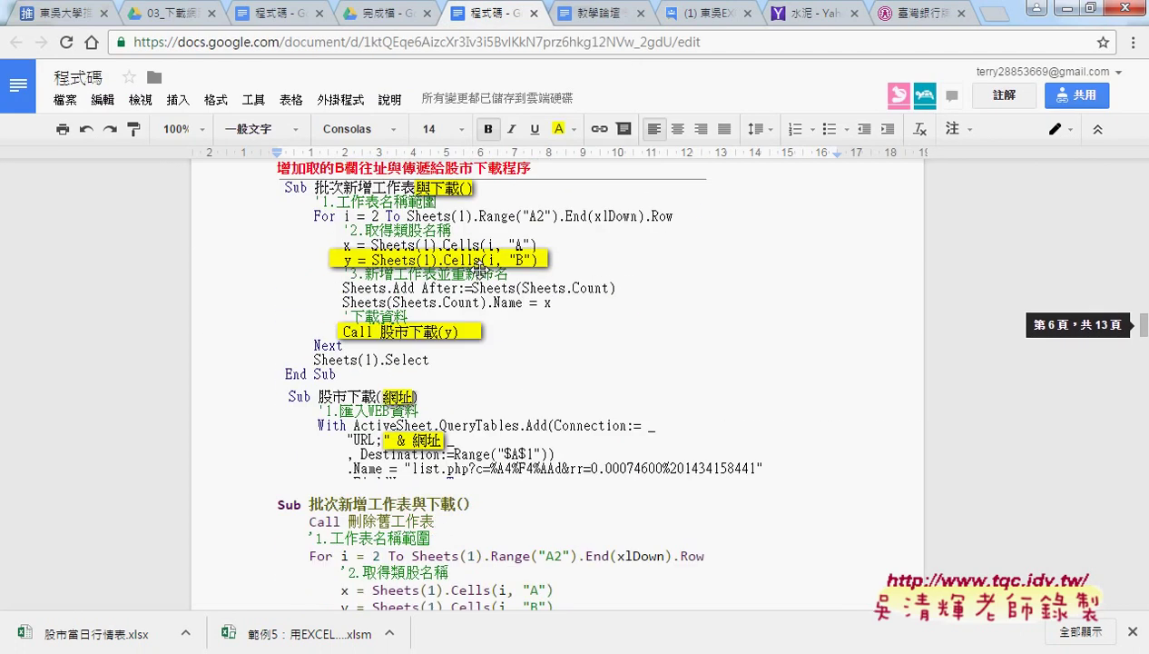
scroll(481, 270, "up", 3)
scroll(481, 271, "up", 2)
scroll(481, 271, "up", 1)
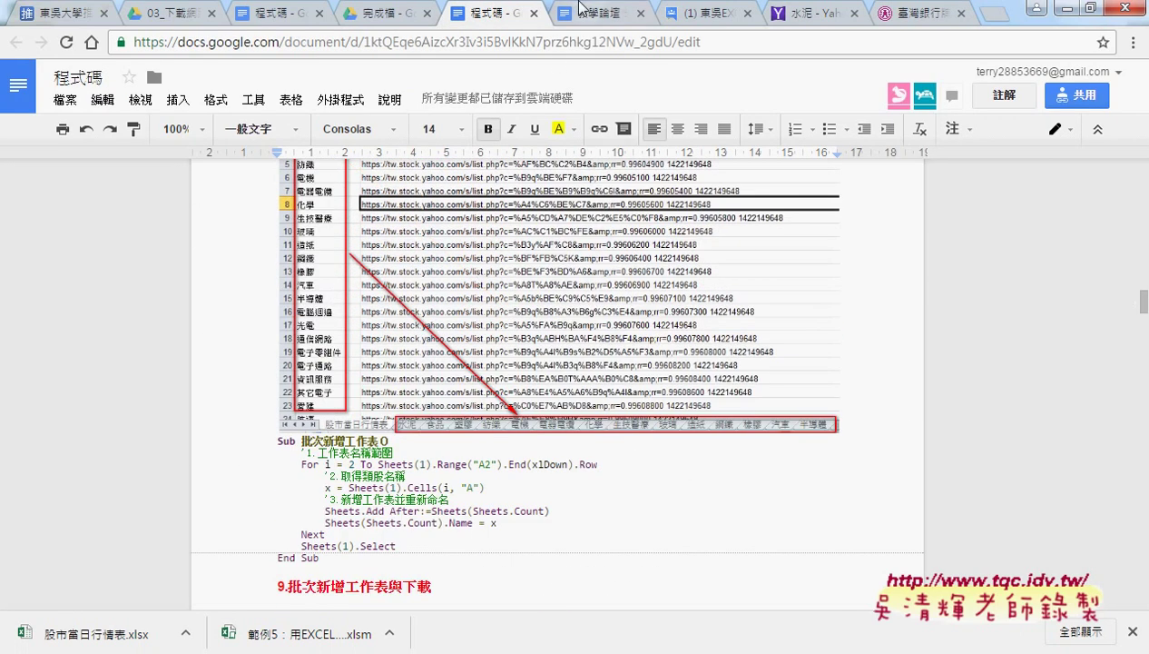
left_click(534, 12)
left_click(295, 14)
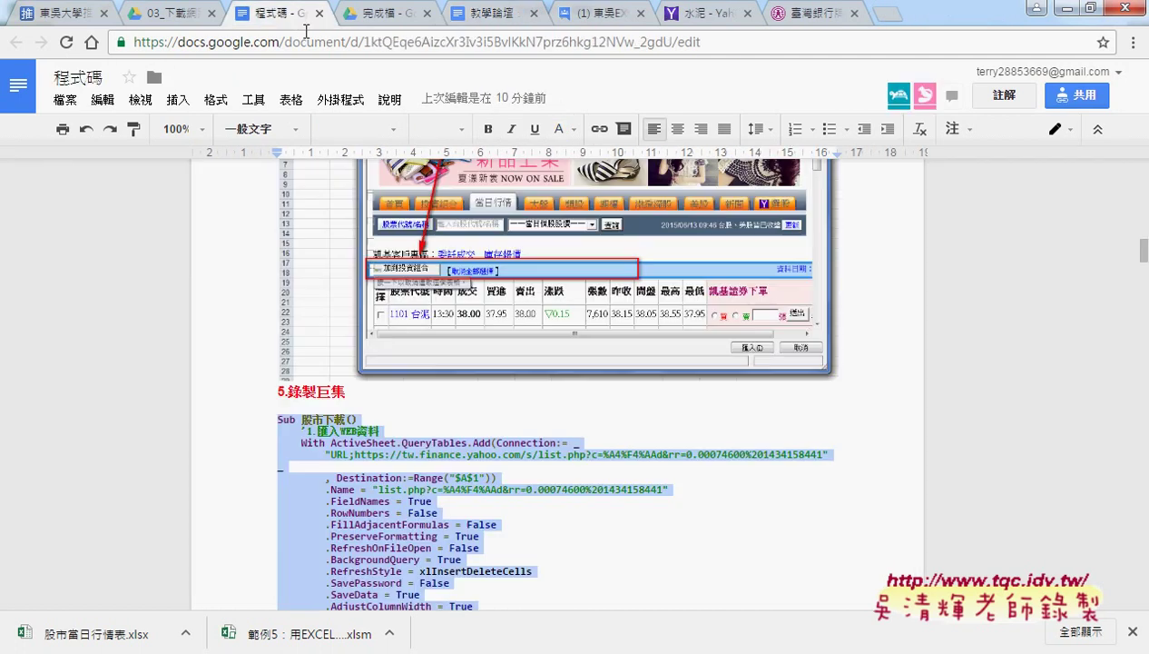
Scroll the macro code down to 修改網址 and select the .WebTables = "9" line
scroll(377, 304, "down", 3)
left_click(377, 305)
scroll(432, 328, "down", 2)
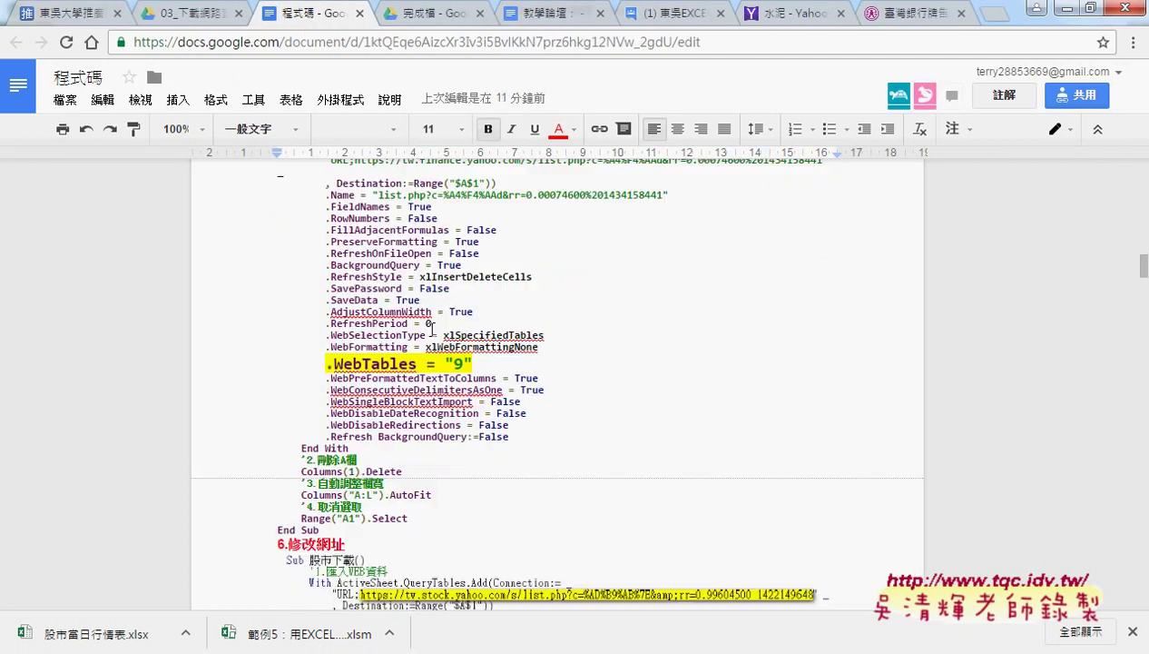
scroll(432, 328, "down", 2)
left_click_drag(473, 208, 328, 214)
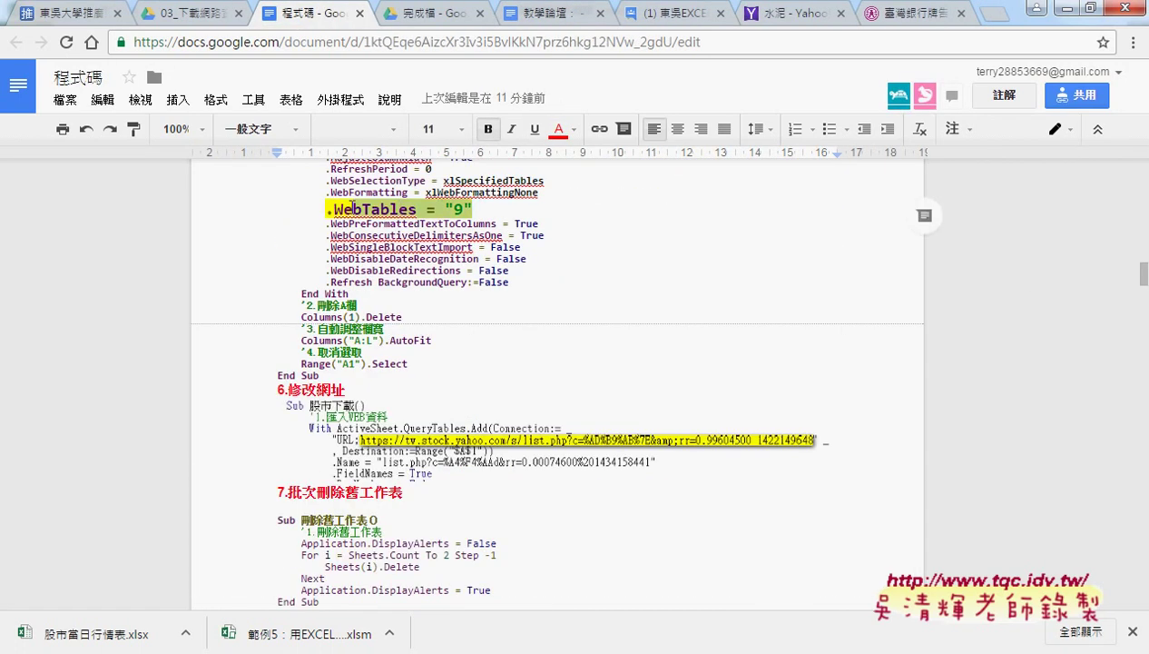
scroll(475, 300, "down", 1)
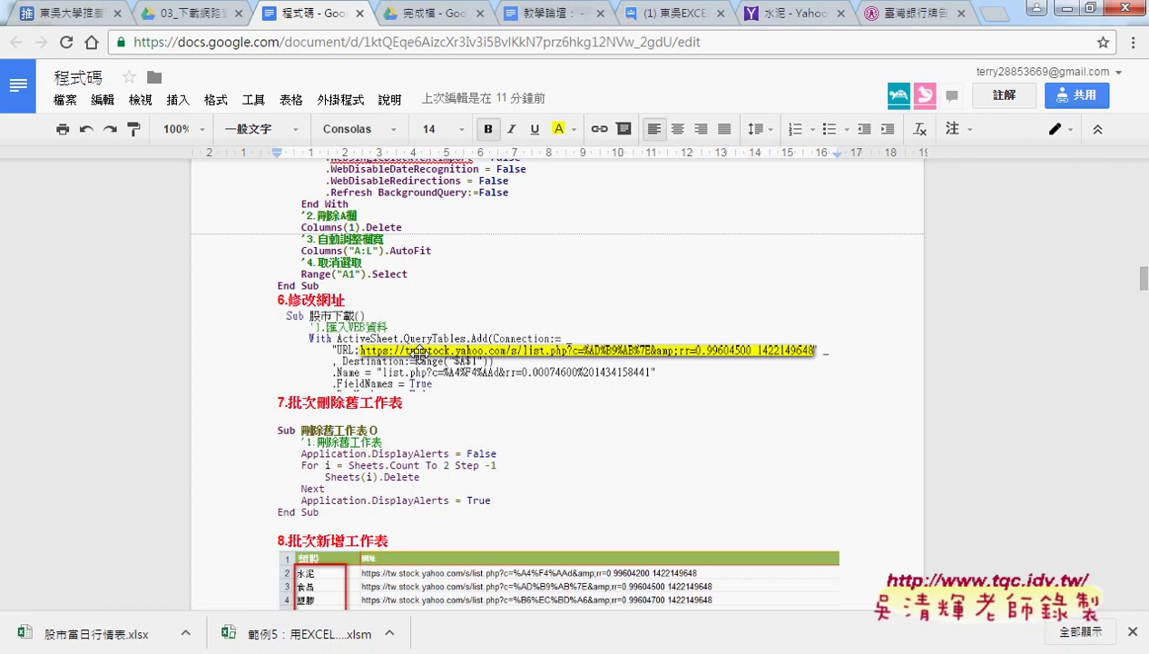
Review the 水泥, 食品 and 塑膠 categories and their Yahoo URLs in cells A2–B4
mouse_move(136, 643)
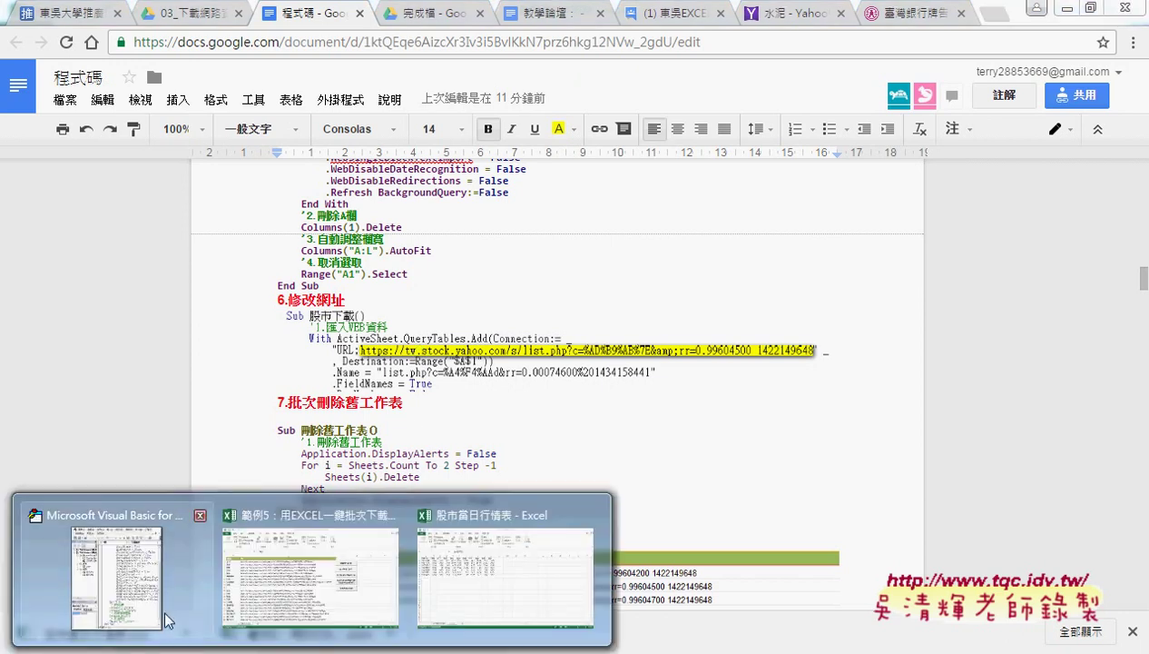
left_click(458, 588)
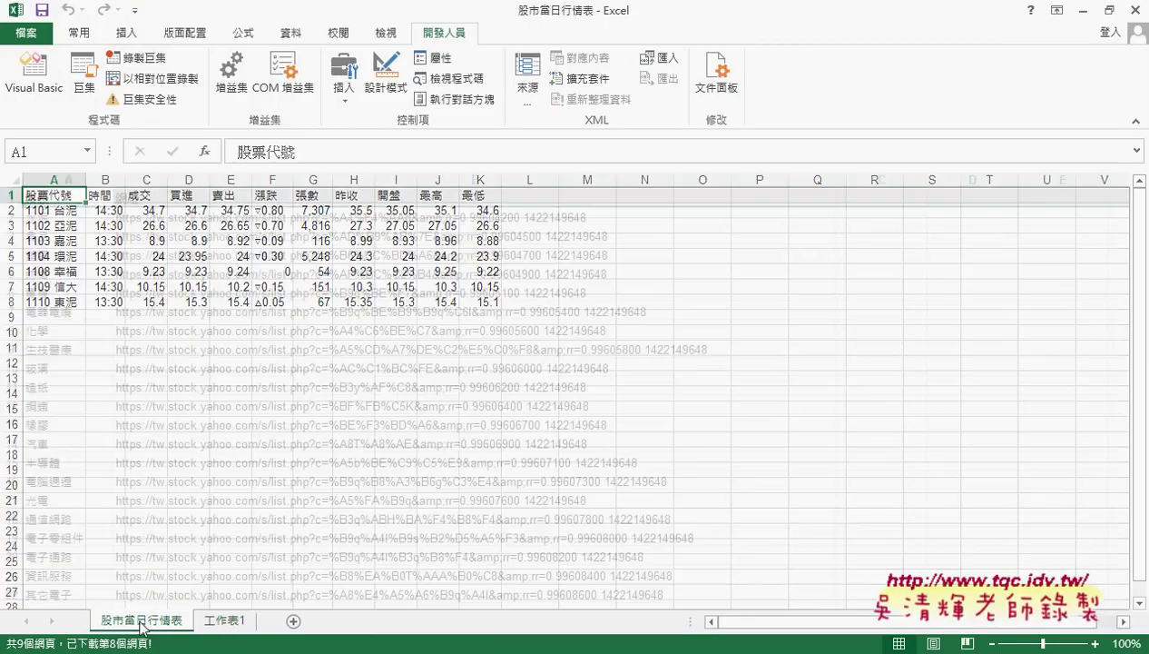
left_click(193, 218)
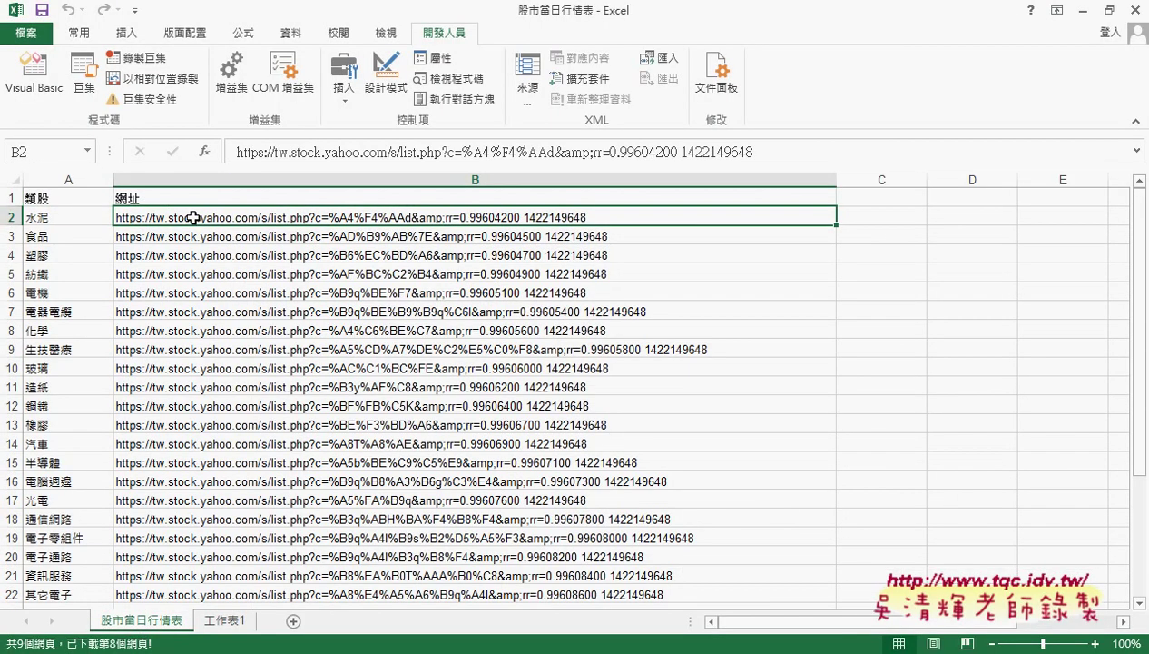
key("Left")
key("Down")
key("Right")
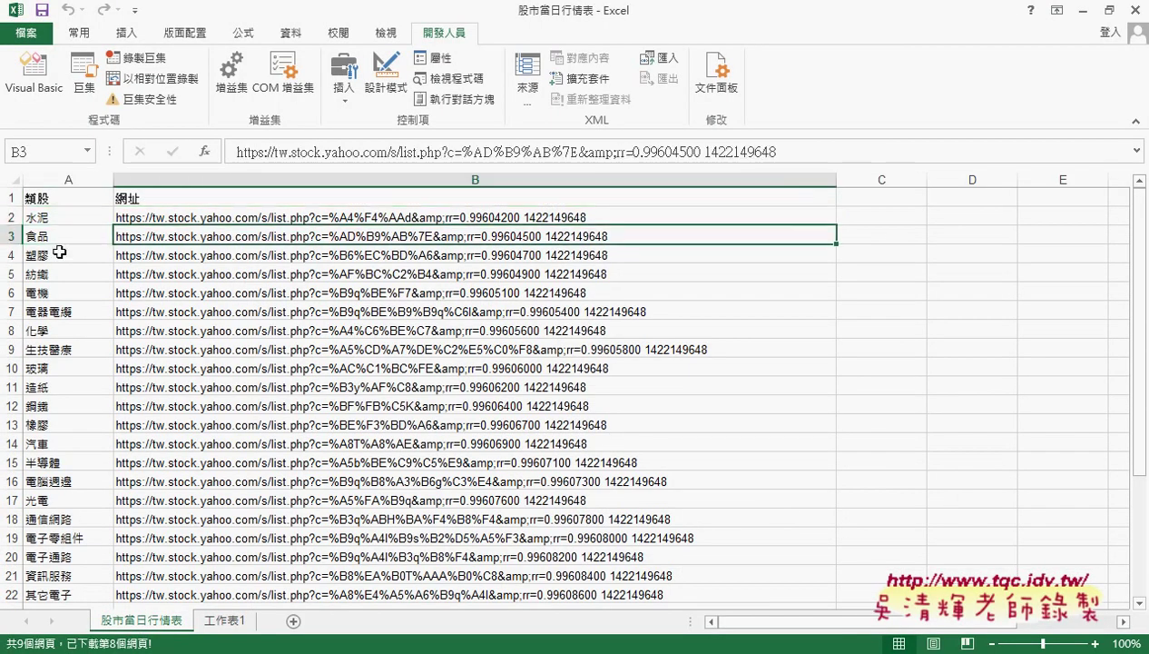
left_click(59, 252)
left_click(132, 252)
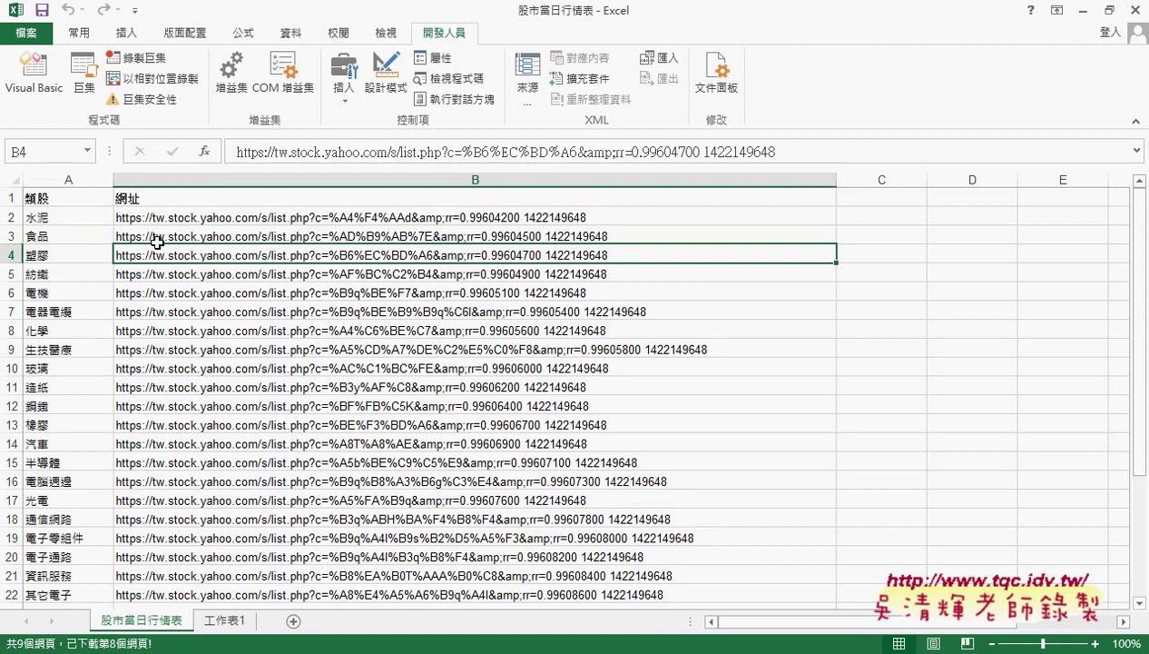
left_click(58, 218)
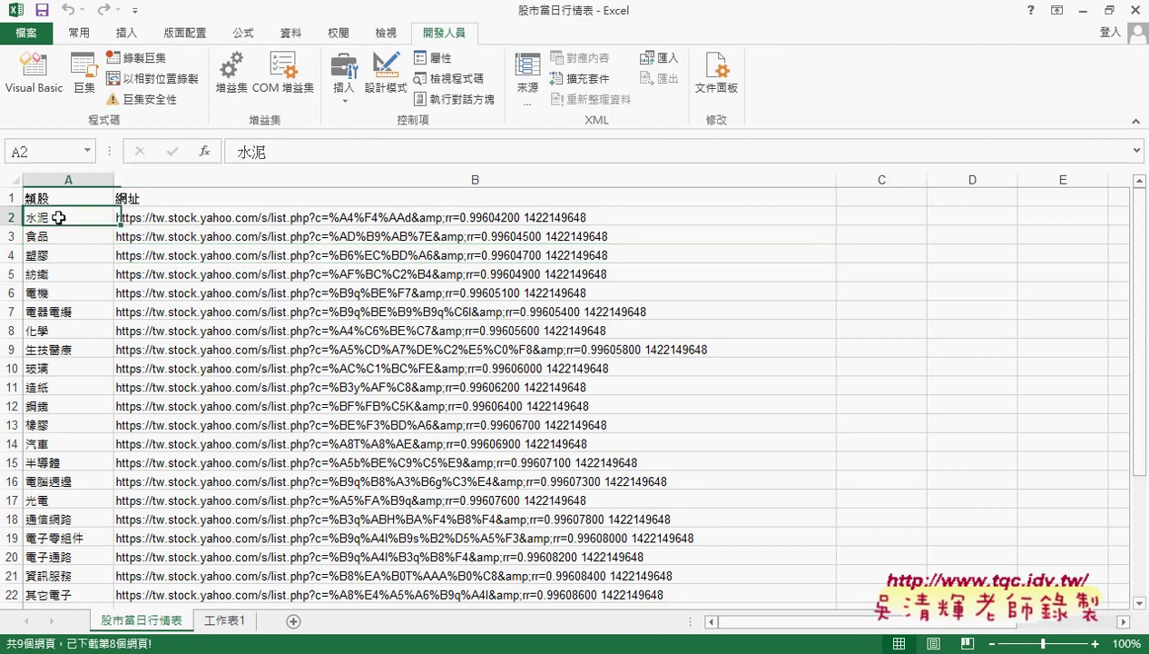
left_click(215, 220)
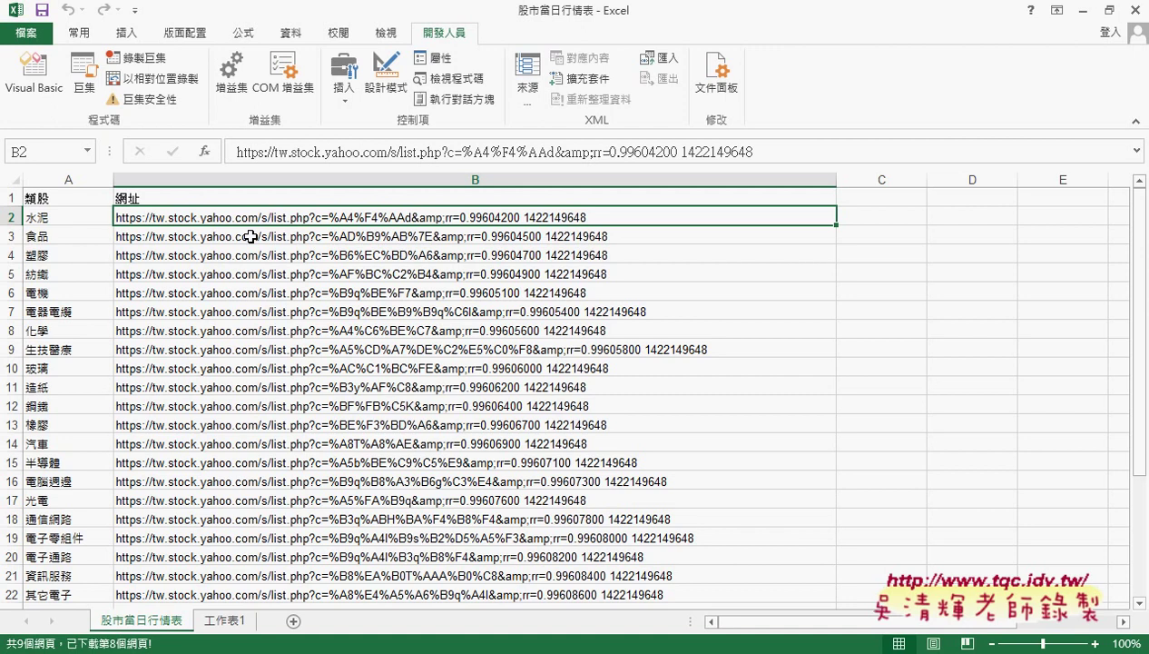
Open the 水泥 Yahoo tab, go back to the category list, and highlight the category names
key("alt+Tab")
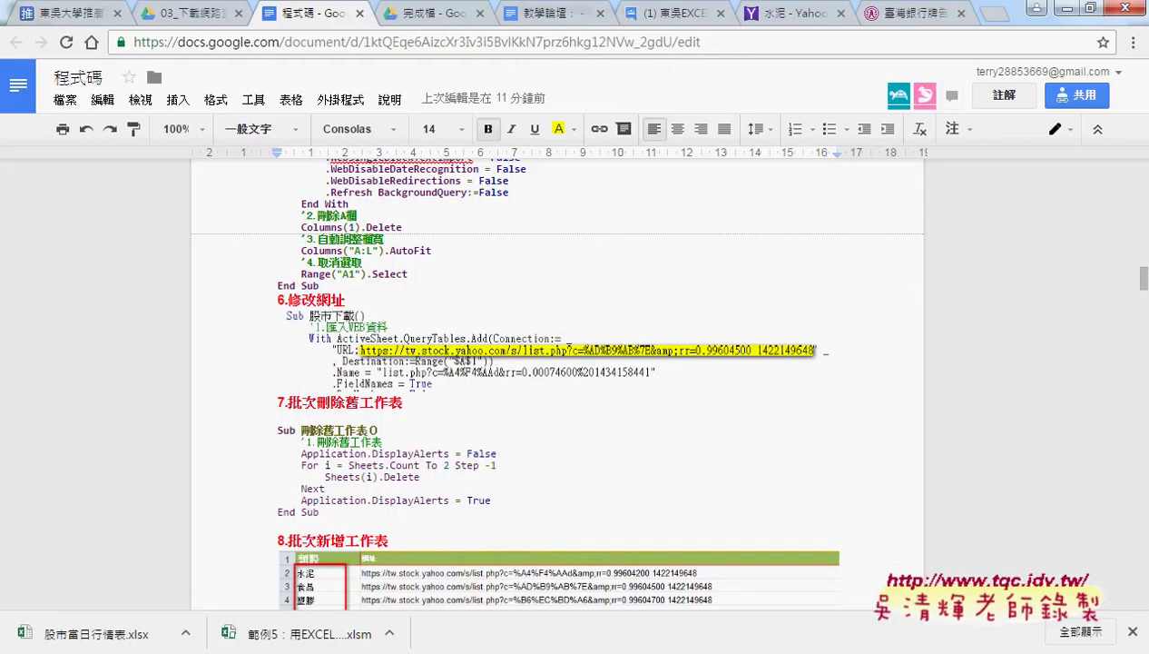
left_click(786, 13)
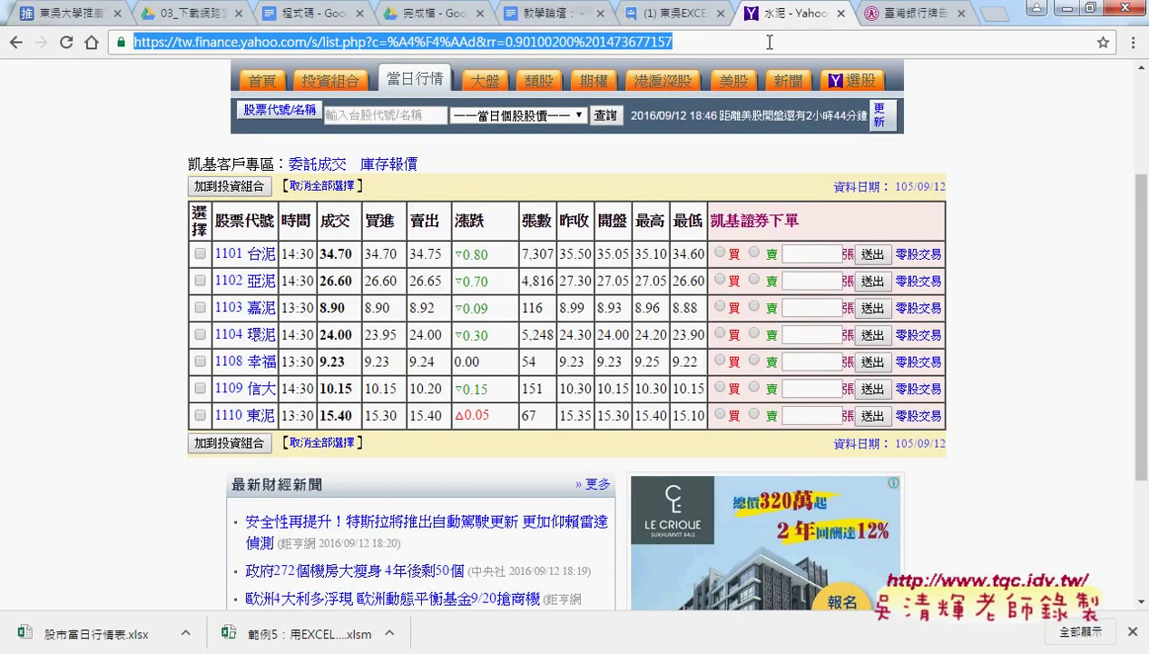
left_click(15, 42)
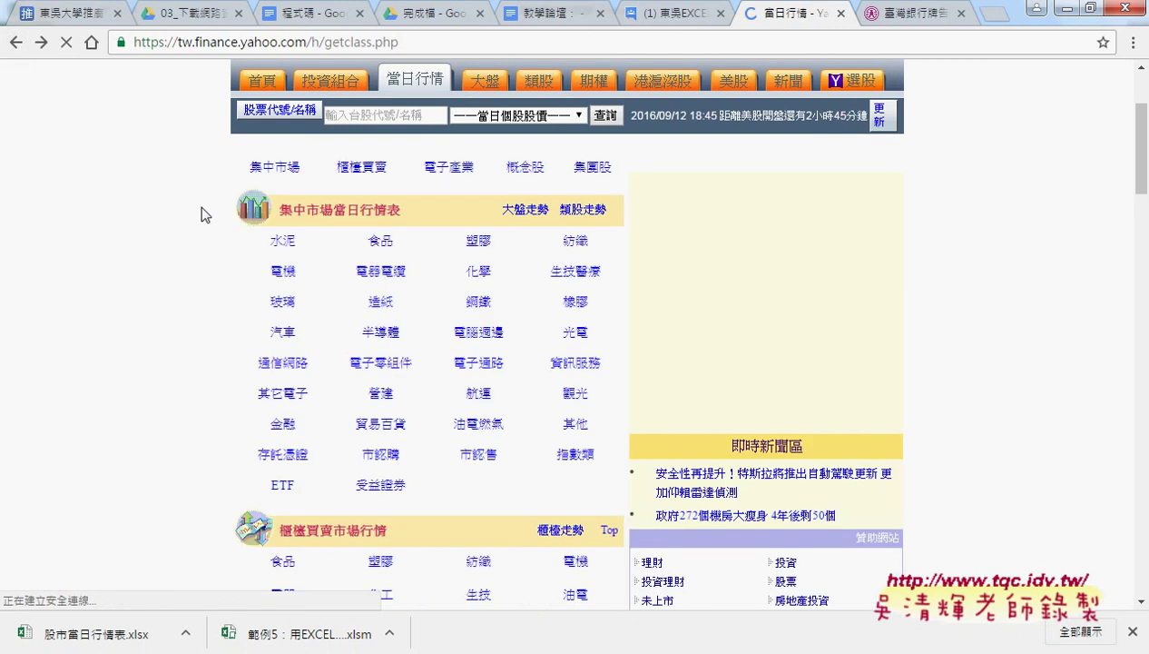
mouse_move(260, 240)
left_mouse_down()
mouse_move(456, 497)
mouse_move(415, 488)
left_mouse_up()
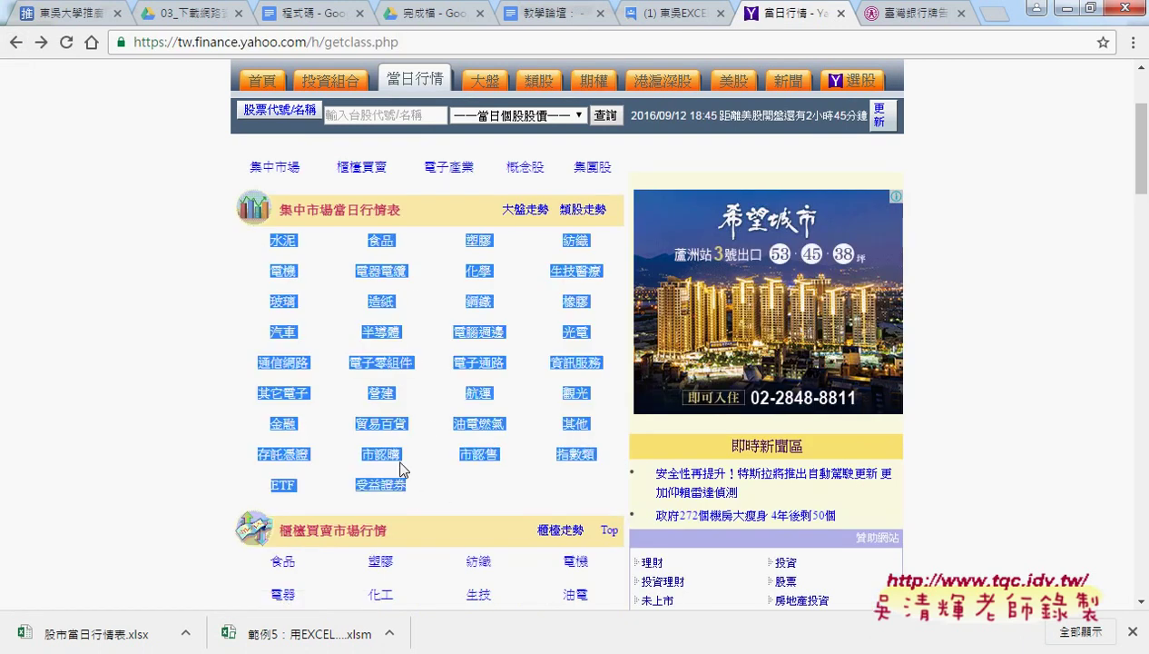
left_click(334, 256)
Copy the 水泥 link address with 複製連結網址 and return to the 股市當日行情表 workbook
right_click(280, 240)
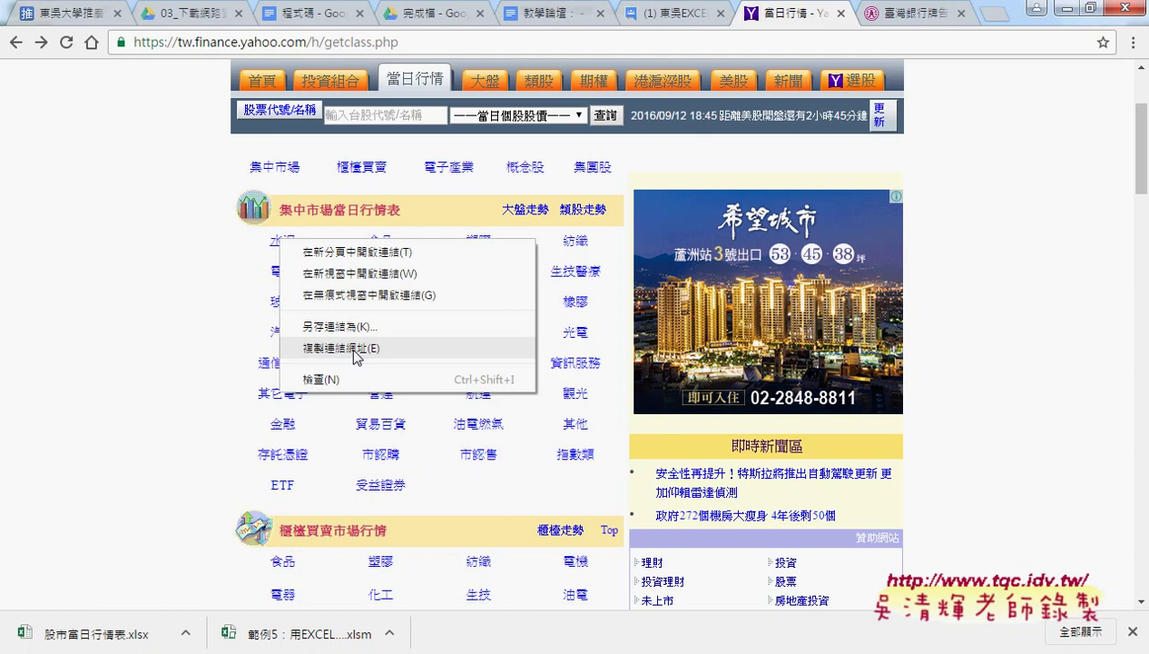
left_click(353, 349)
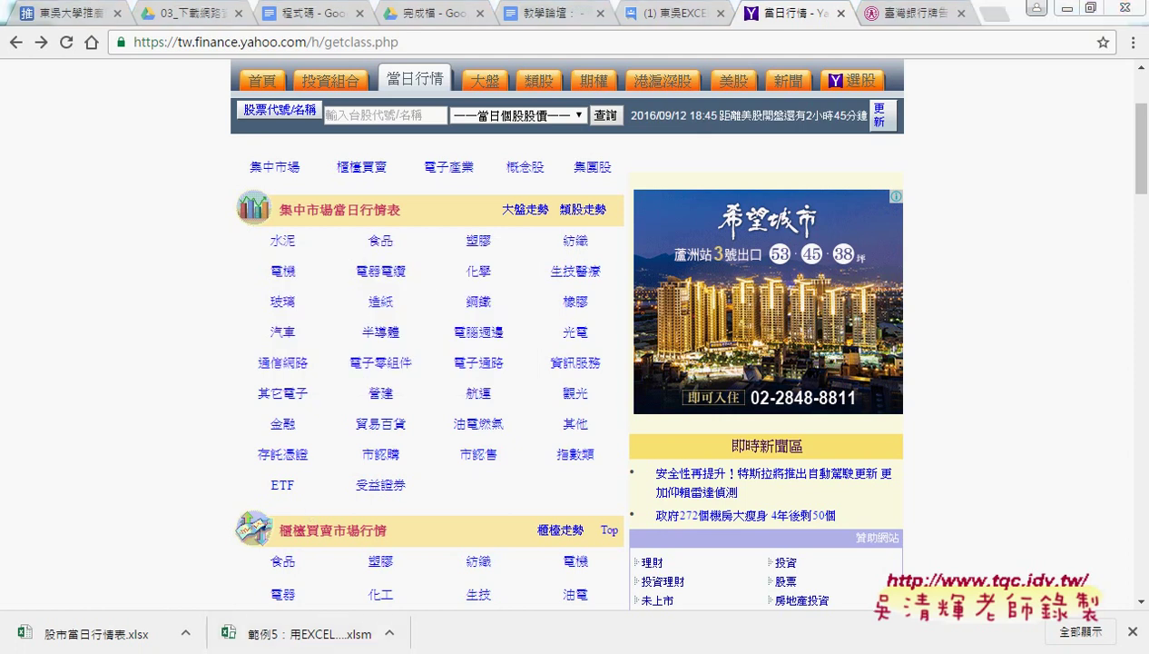
mouse_move(279, 635)
left_click(457, 582)
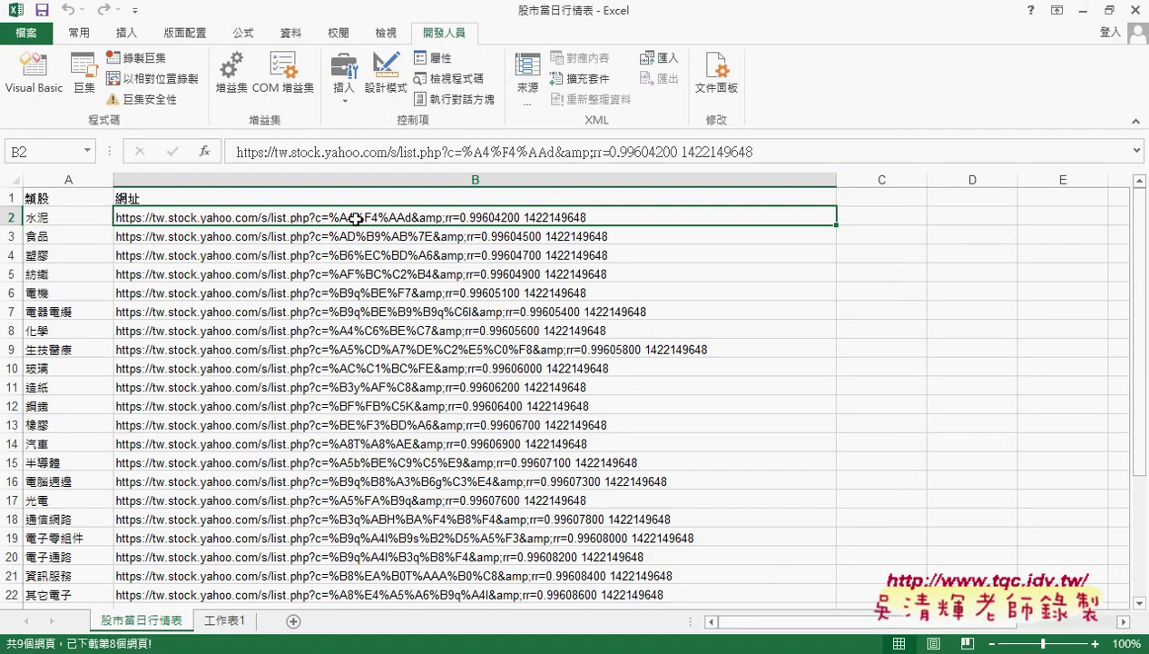
Clear B2 and paste the copied tw.finance.yahoo.com 水泥 link in its place
key("Delete")
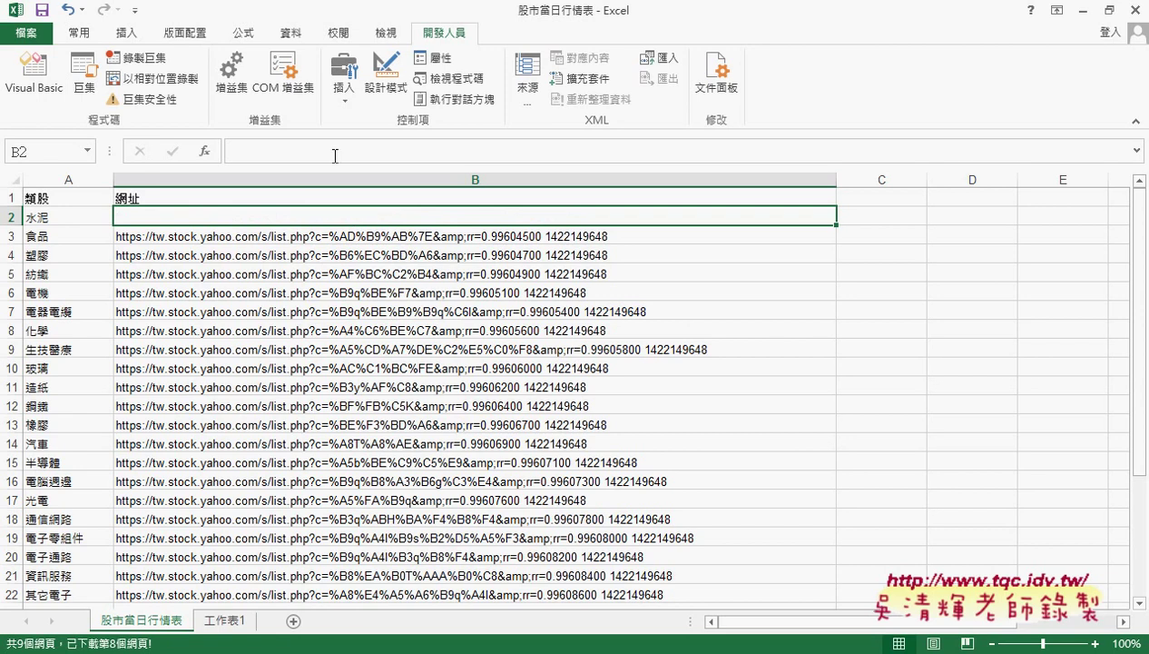
right_click(333, 155)
left_click(372, 231)
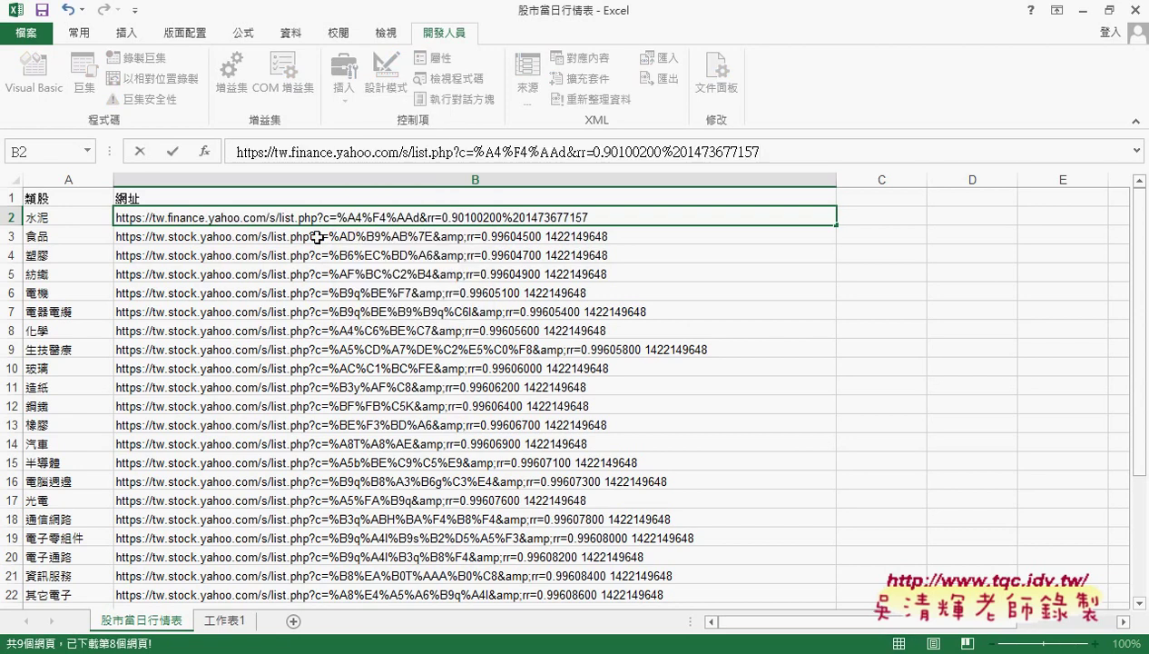
left_click(173, 151)
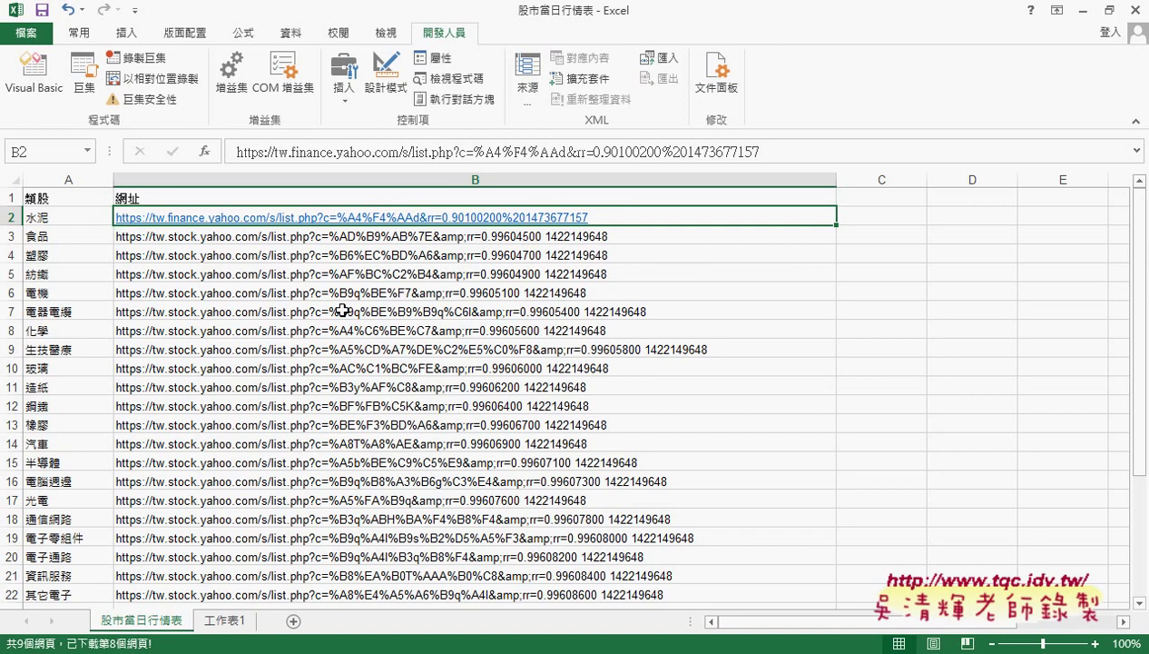
Inspect the 水泥 link with 檢查, then expand the 食品 table cell in Elements to reveal its link
key("alt+Tab")
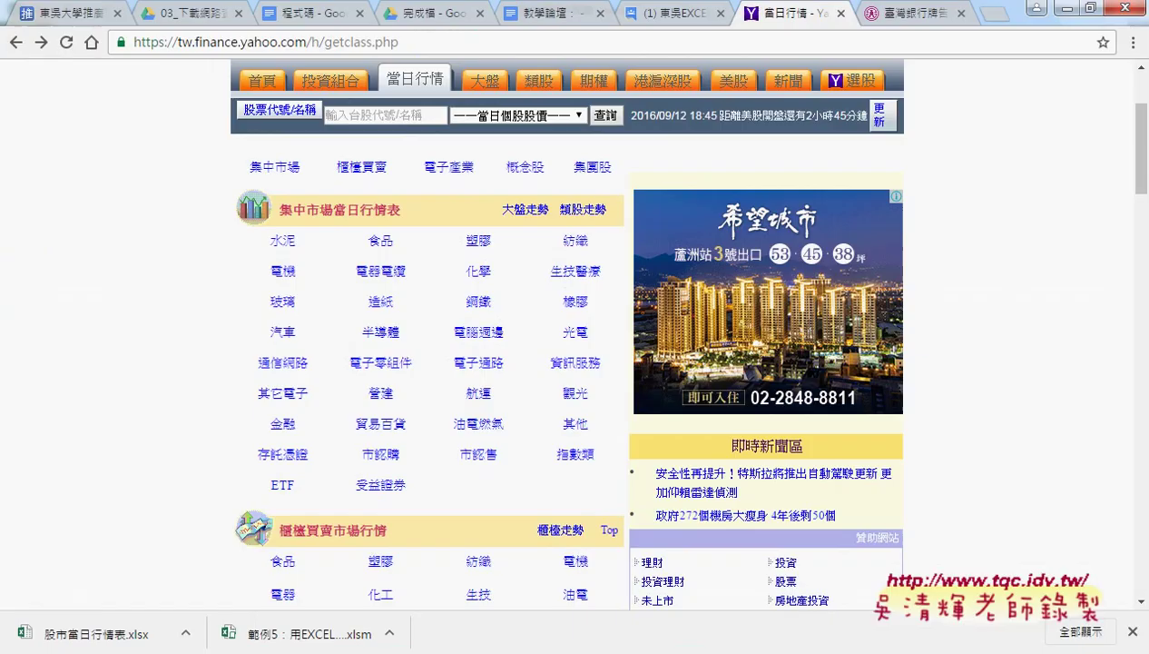
mouse_move(269, 240)
left_mouse_down()
mouse_move(307, 244)
mouse_move(416, 491)
left_mouse_up()
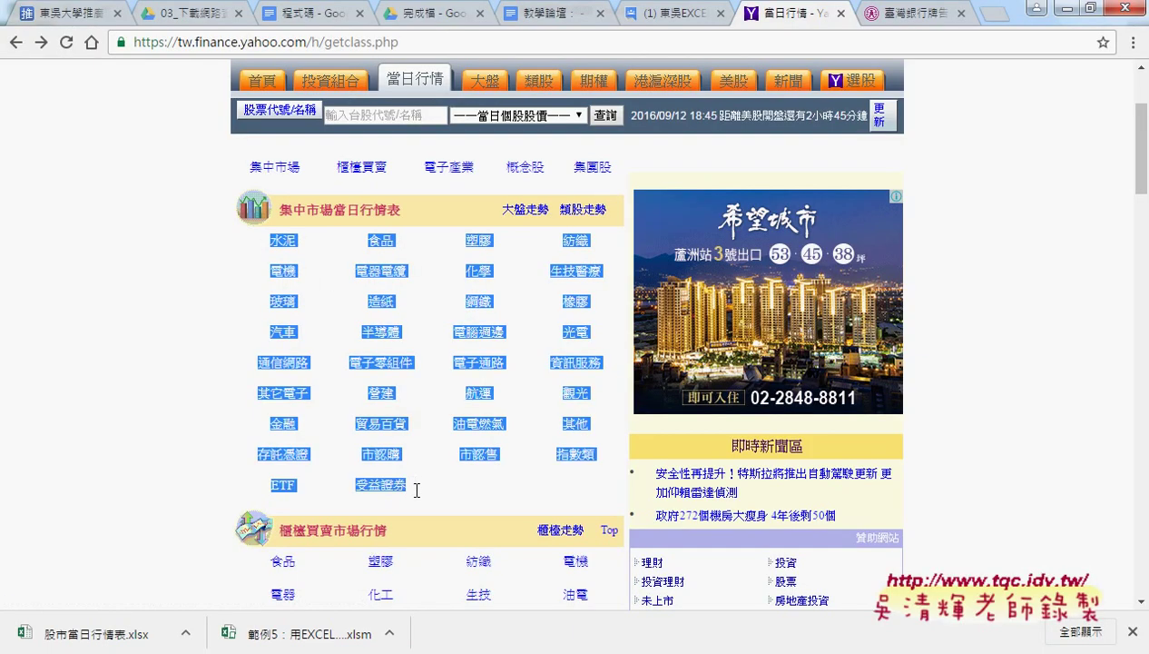
right_click(281, 244)
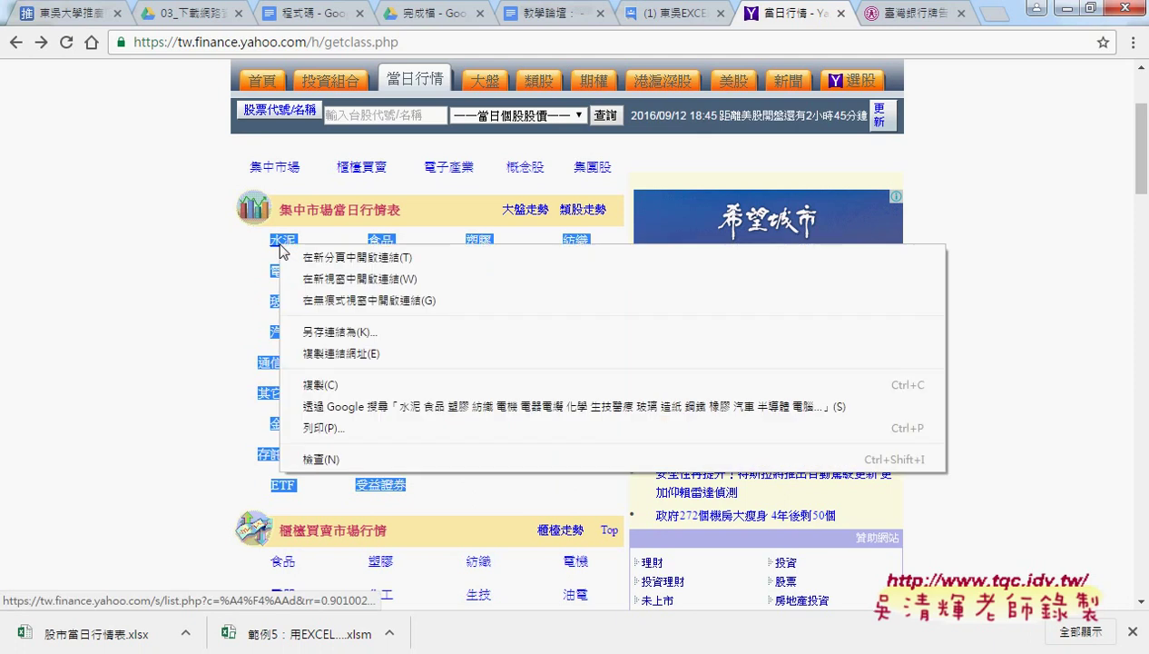
left_click(320, 458)
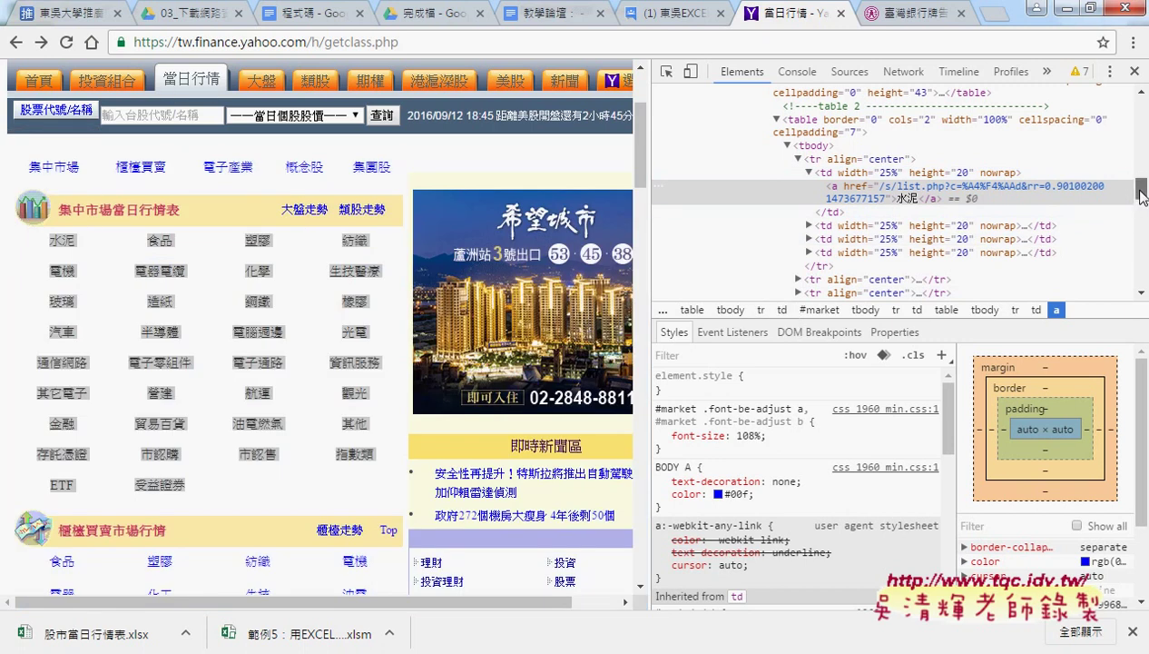
left_click_drag(1142, 193, 1142, 200)
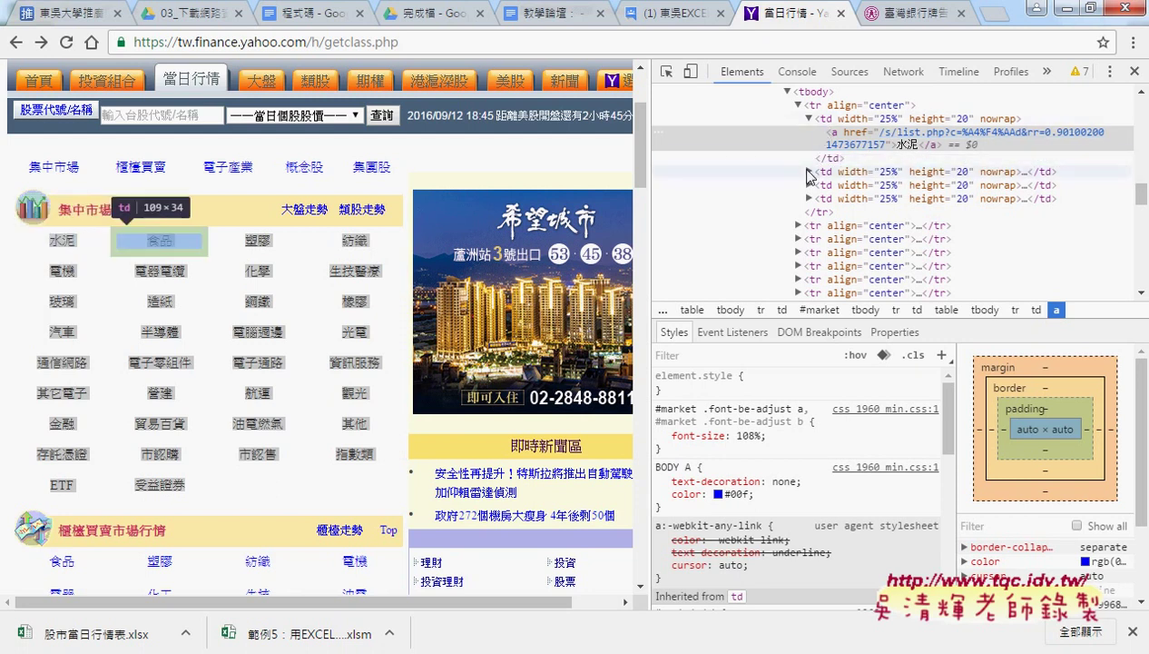
left_click(808, 176)
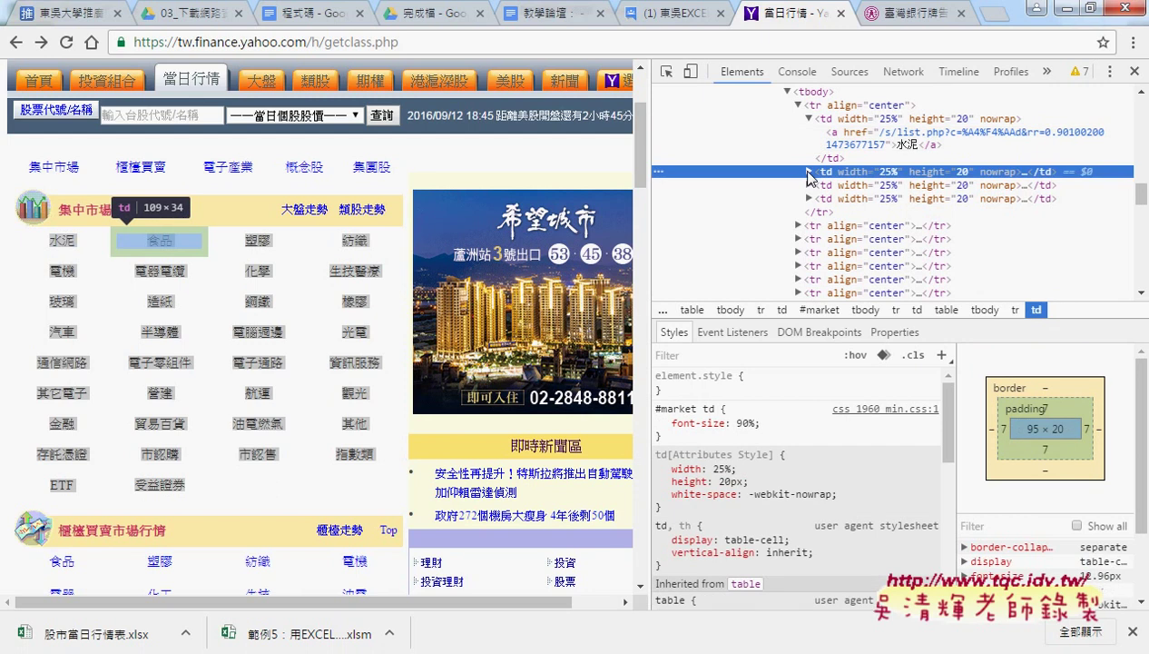
left_click(808, 173)
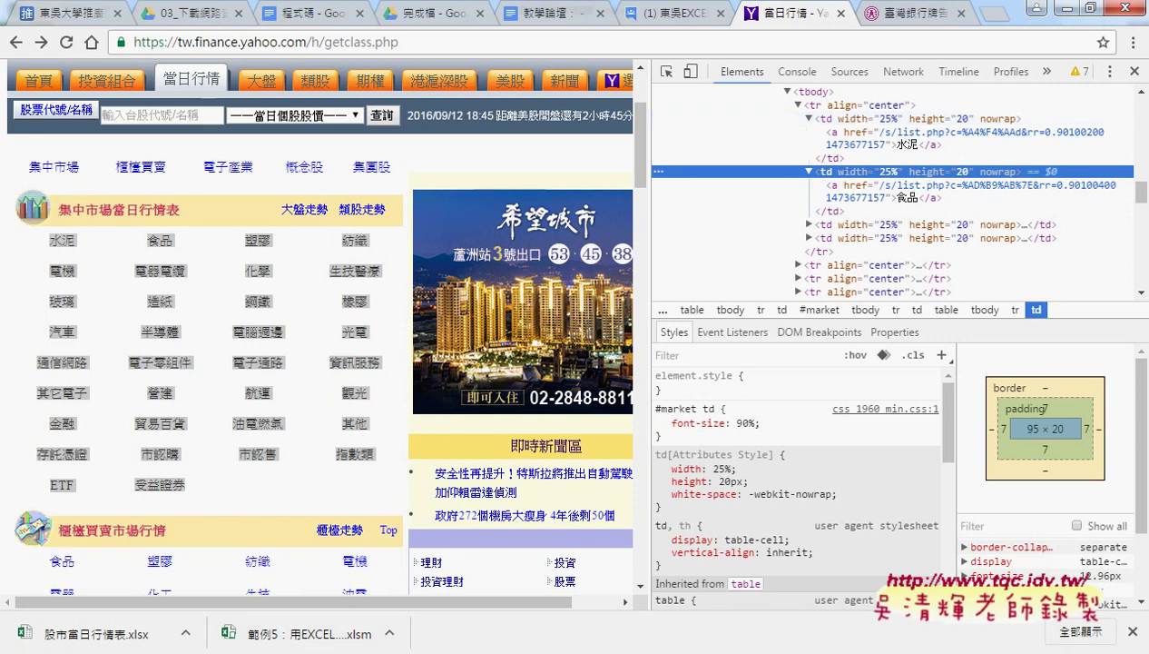
In 範例5, select 水泥 through 玻璃 in A2:A10 and run 批次新增工作表 to create their sheets
mouse_move(395, 640)
left_click(453, 595)
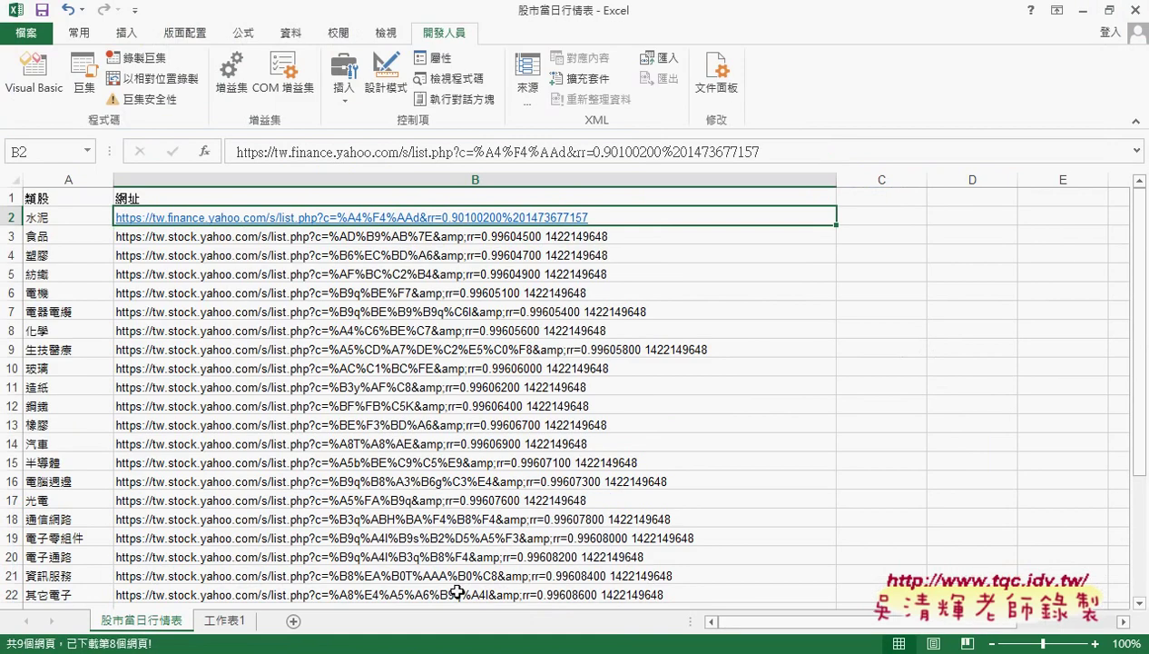
left_click_drag(63, 218, 63, 462)
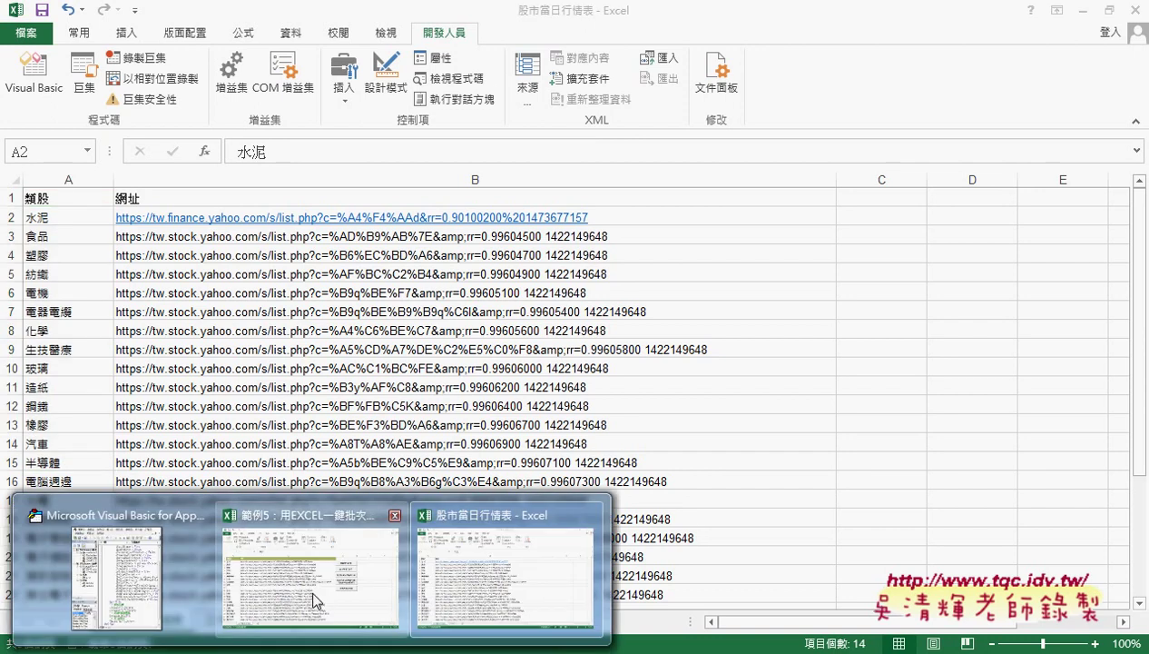
left_click(385, 538)
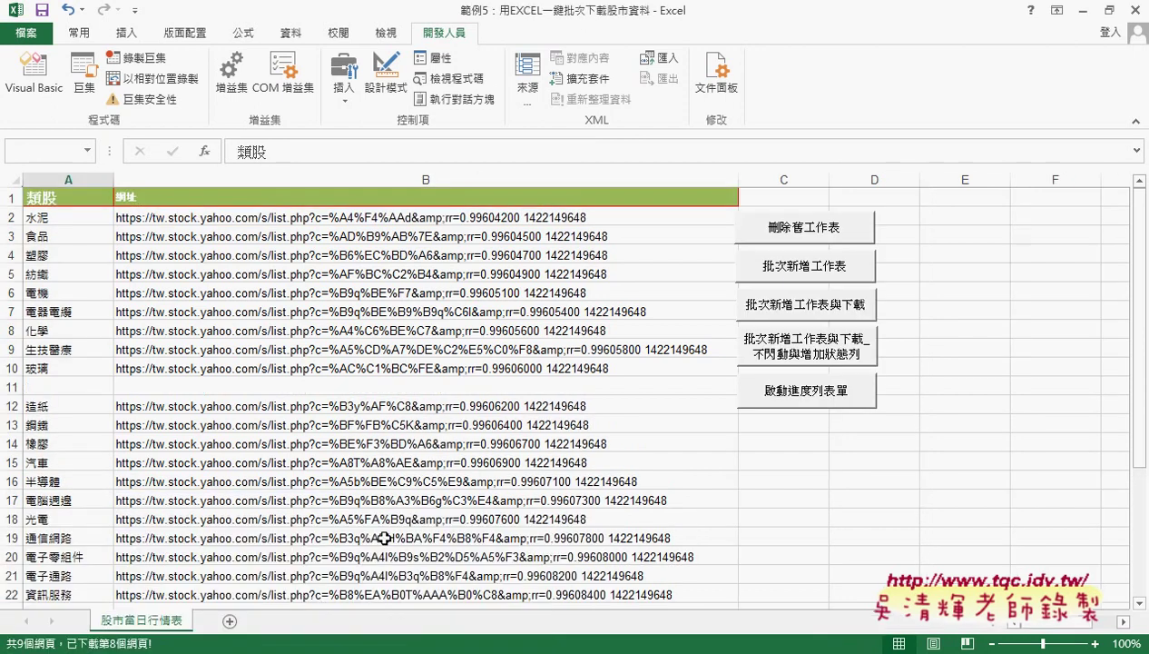
left_click(44, 222)
left_click_drag(44, 230, 44, 368)
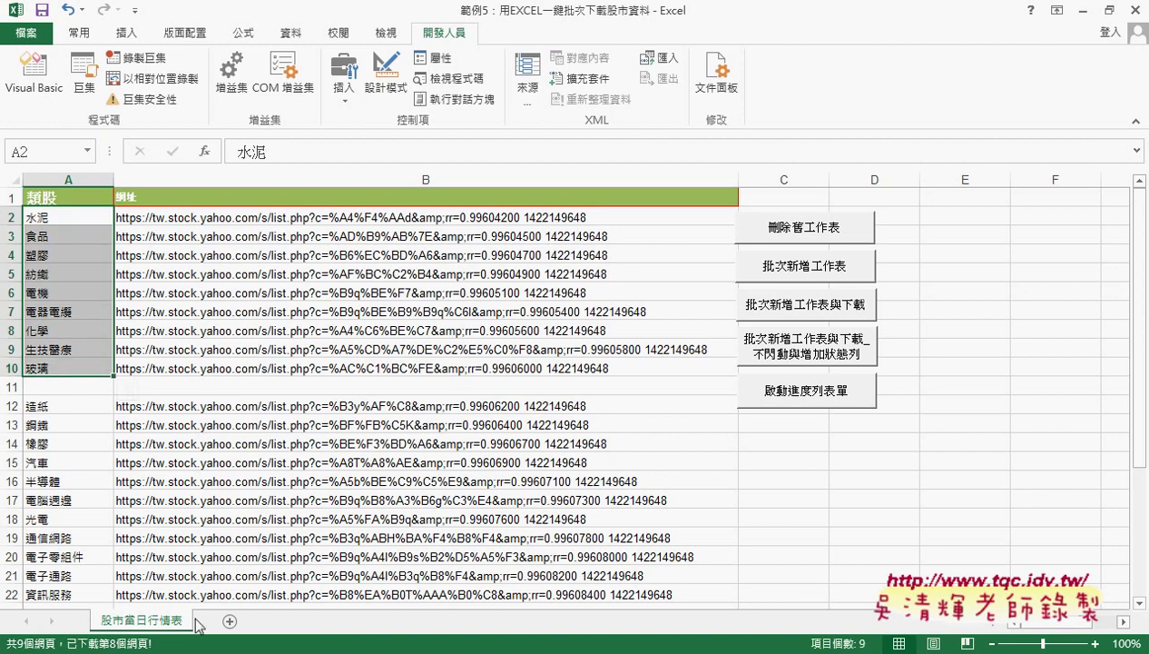
left_click(768, 269)
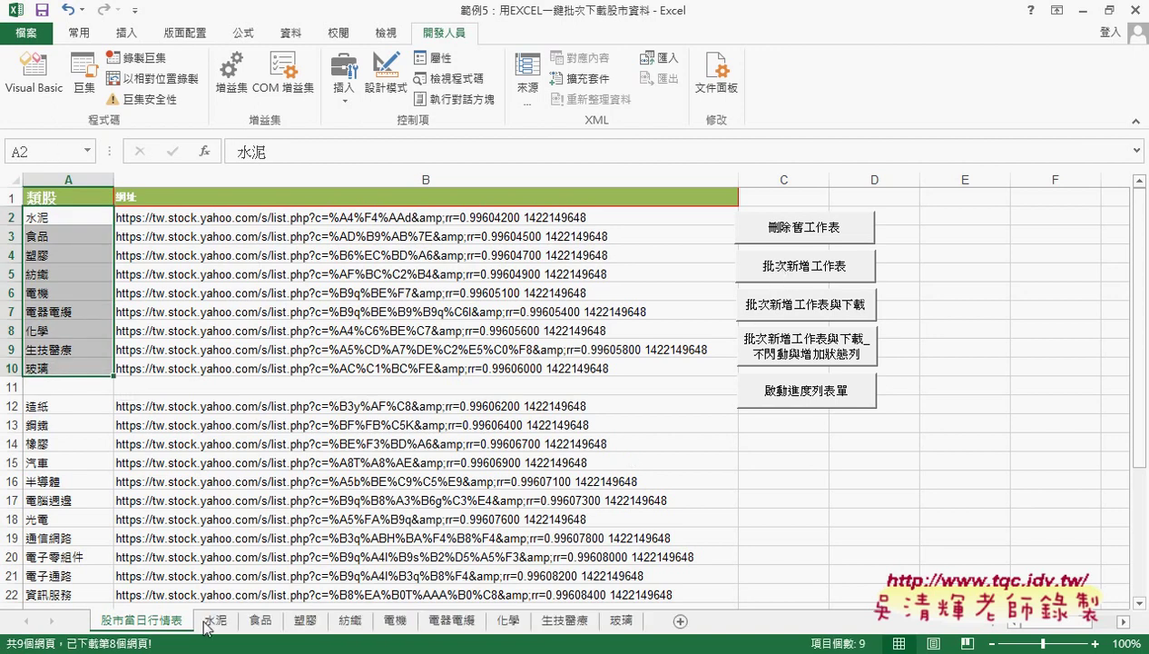
left_click(216, 622)
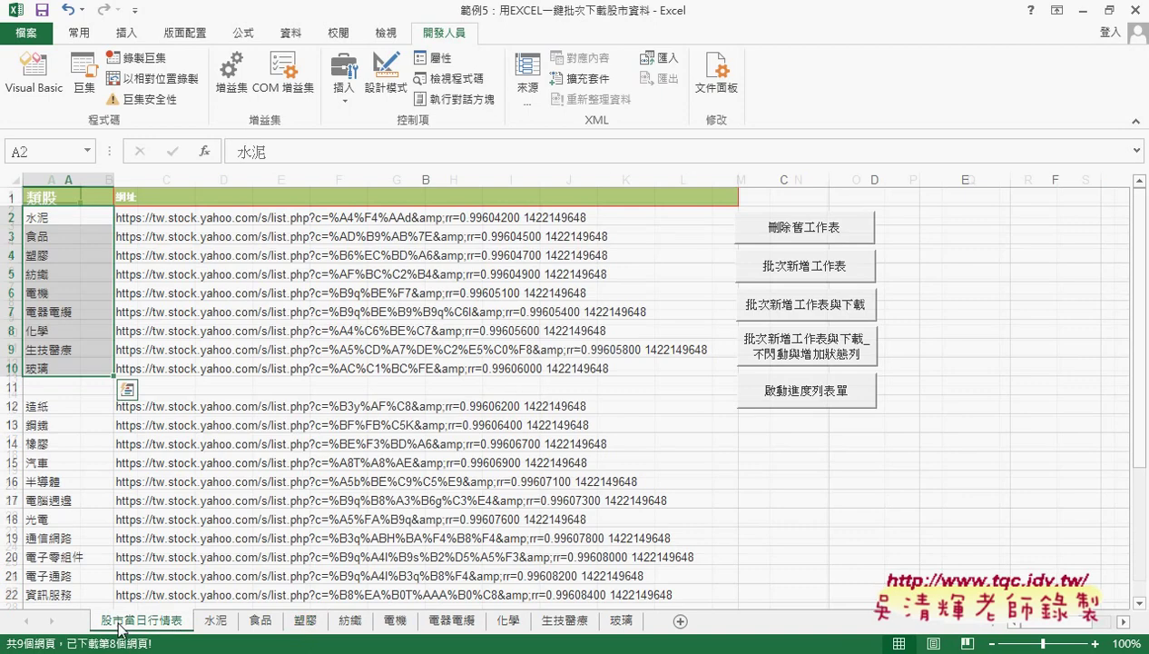
right_click(799, 264)
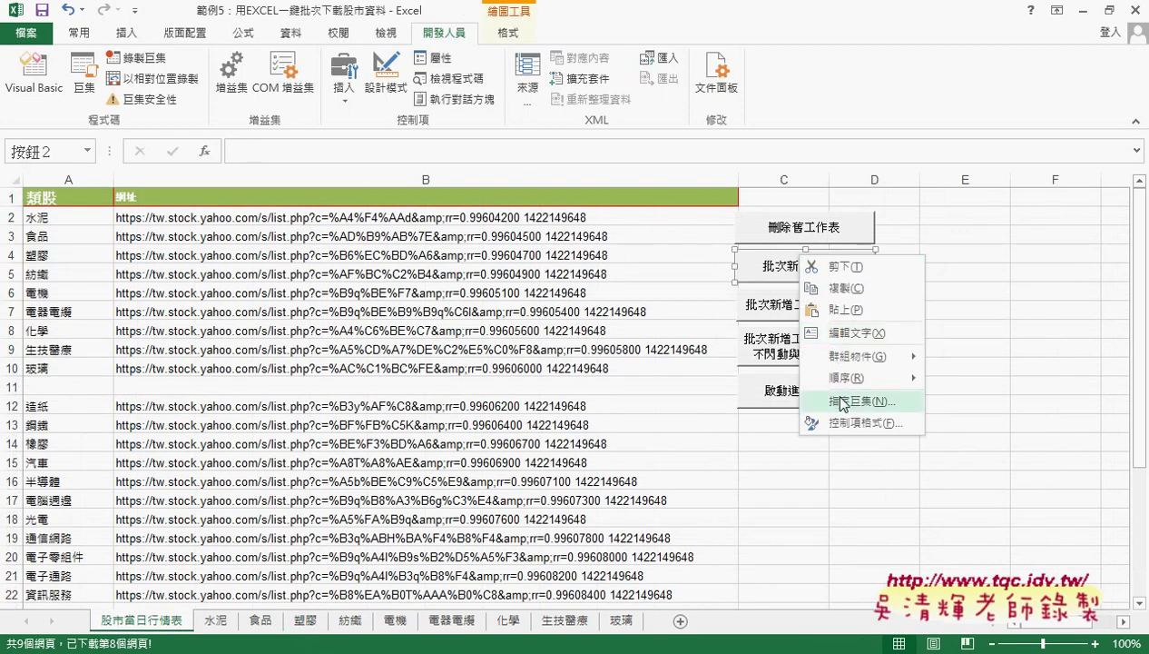
left_click(919, 470)
left_click(1013, 261)
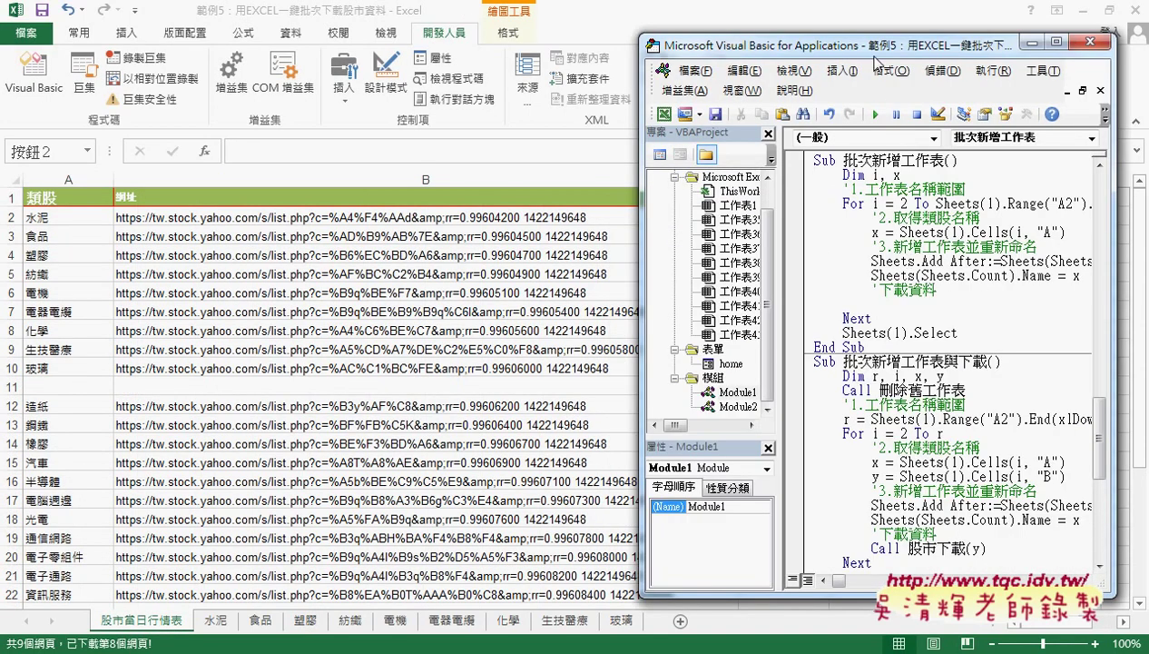
left_click_drag(854, 48, 566, 50)
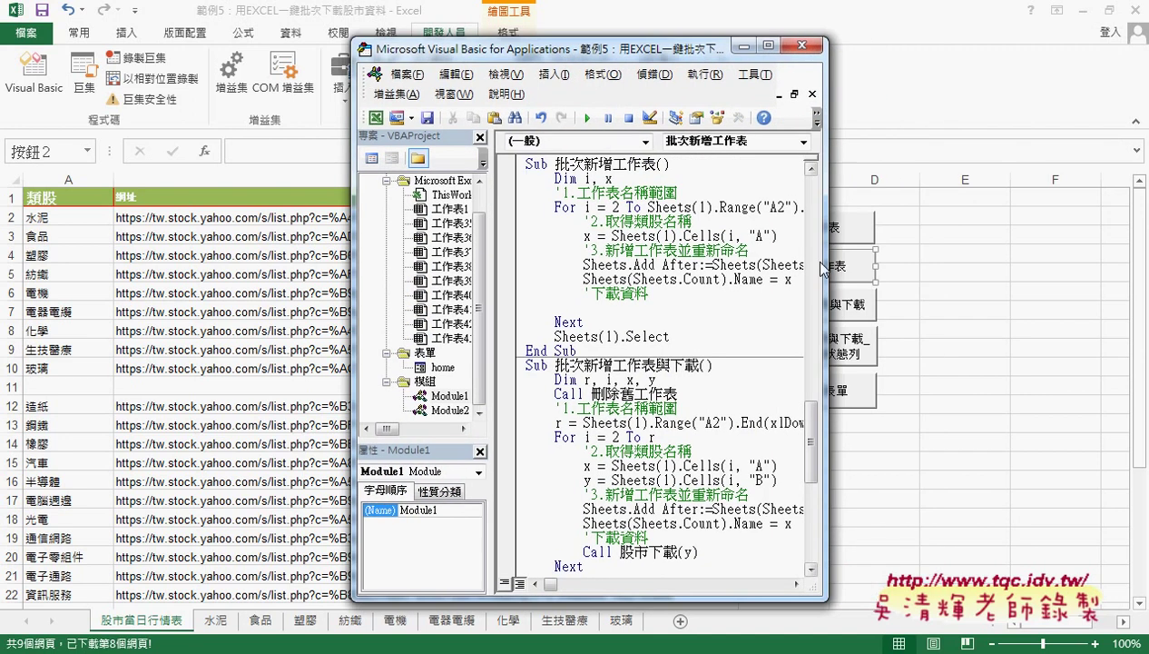
left_click_drag(826, 265, 1098, 271)
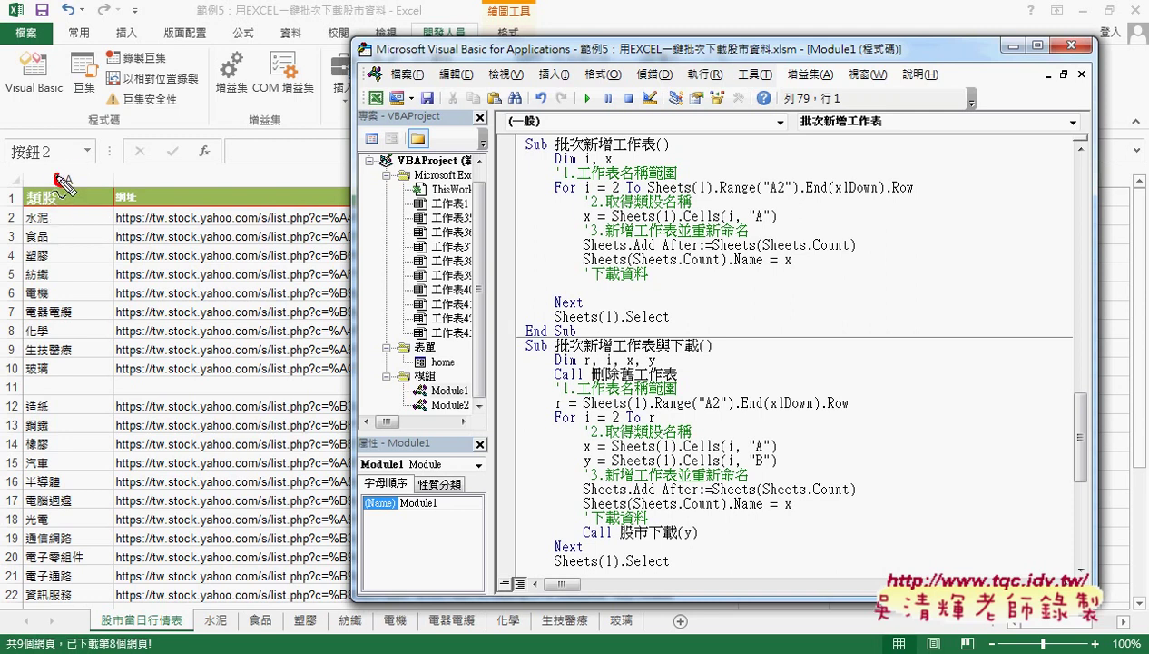
left_click_drag(56, 175, 59, 174)
left_click_drag(18, 207, 6, 232)
mouse_move(75, 209)
left_mouse_down()
mouse_move(77, 296)
mouse_move(97, 290)
left_mouse_up()
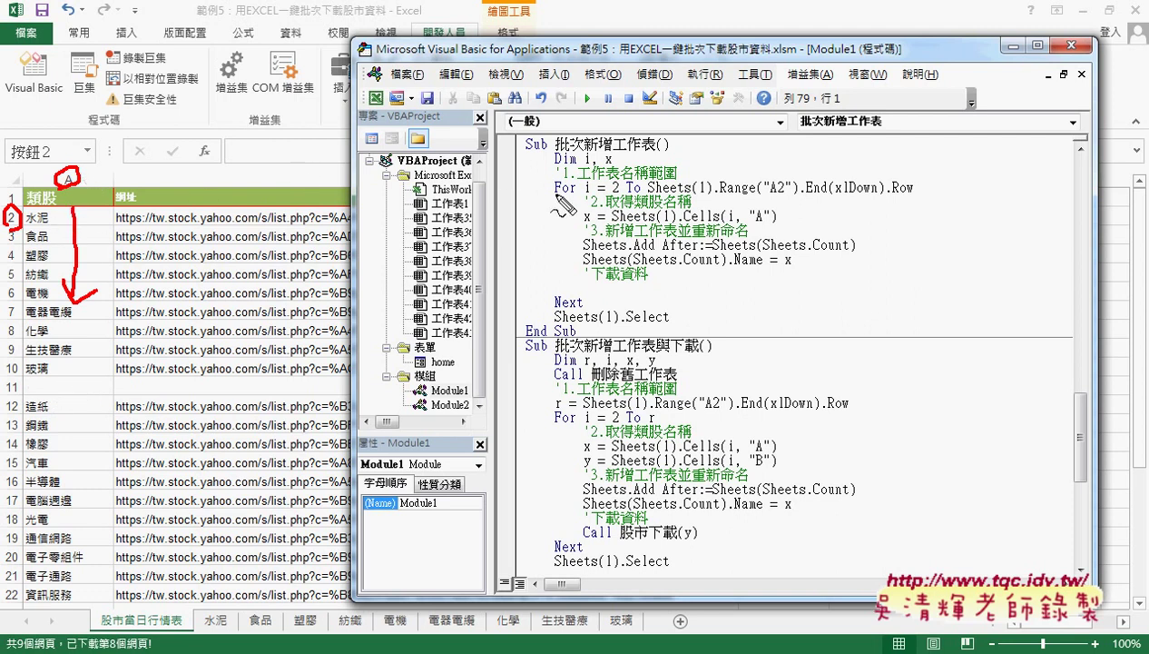
left_click_drag(550, 194, 710, 194)
mouse_move(183, 633)
left_mouse_down()
mouse_move(88, 598)
mouse_move(195, 632)
left_mouse_up()
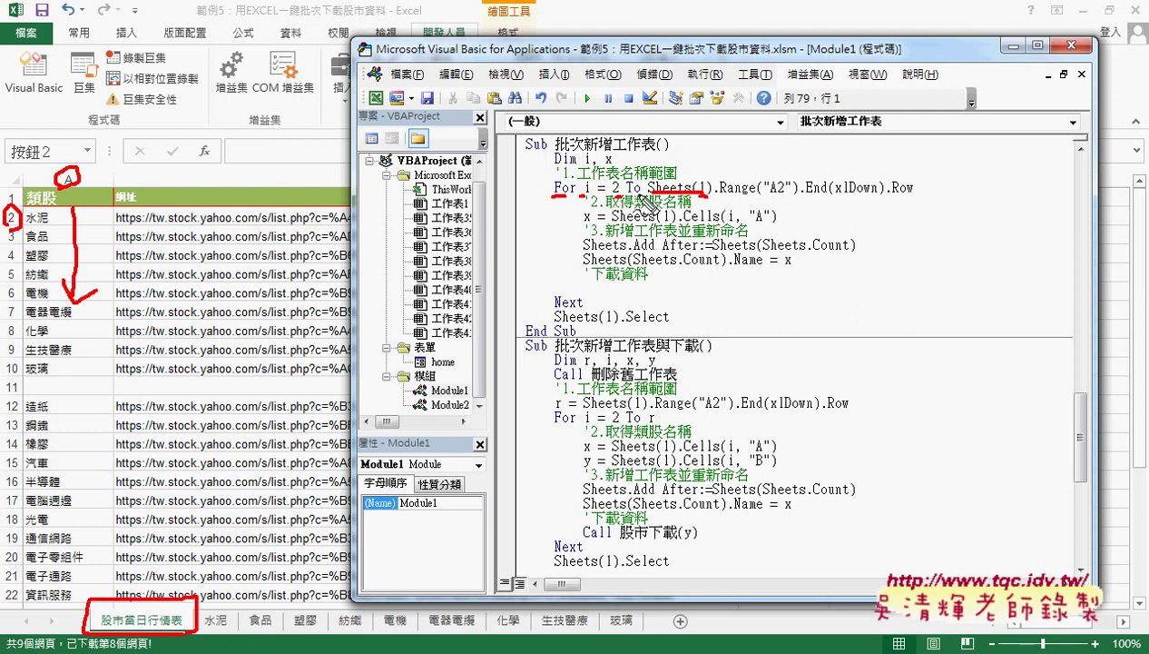
left_click_drag(768, 195, 914, 194)
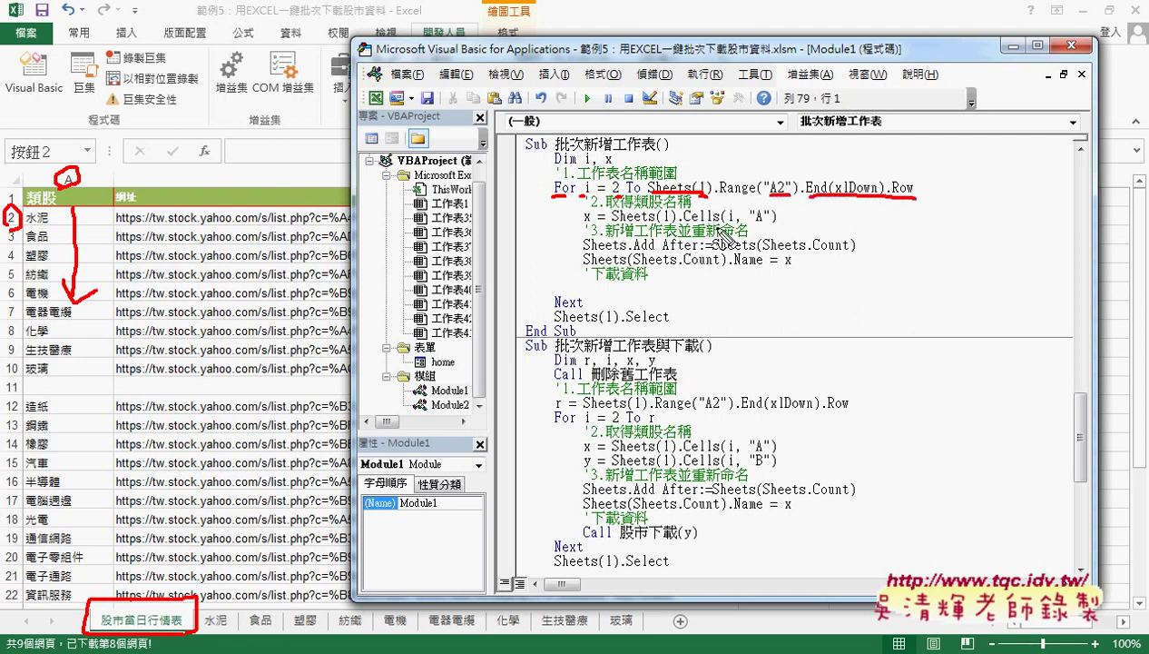
left_click_drag(3, 373, 48, 373)
mouse_move(750, 223)
left_mouse_down()
mouse_move(770, 224)
mouse_move(735, 223)
left_mouse_up()
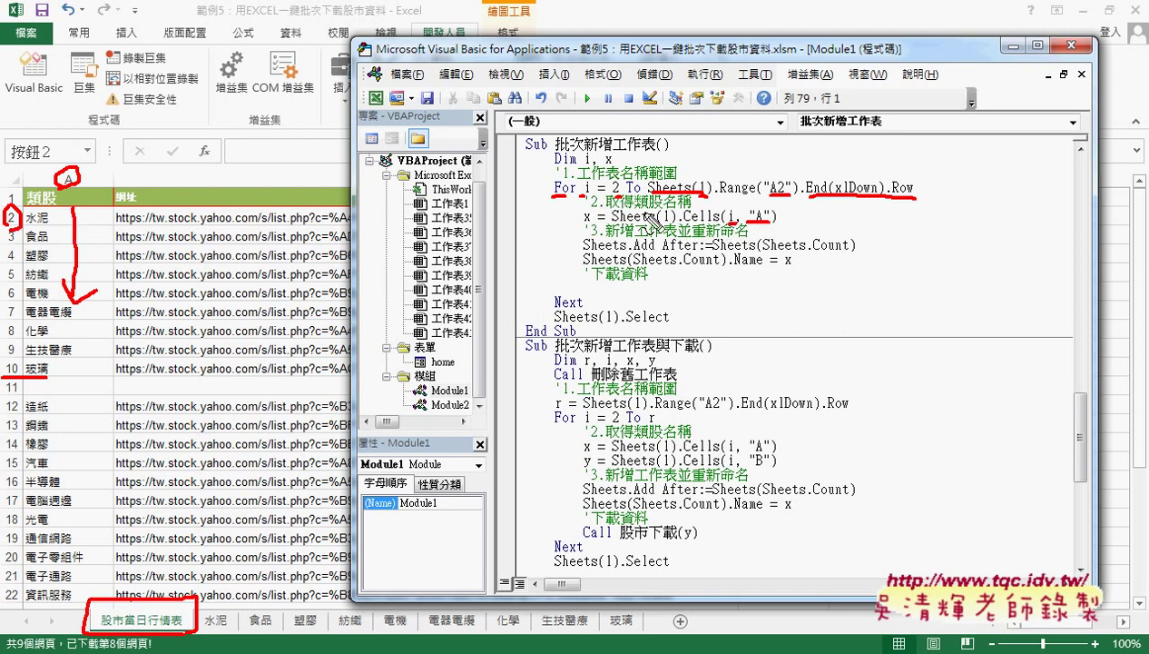
mouse_move(60, 209)
left_mouse_down()
mouse_move(52, 233)
mouse_move(577, 214)
left_mouse_up()
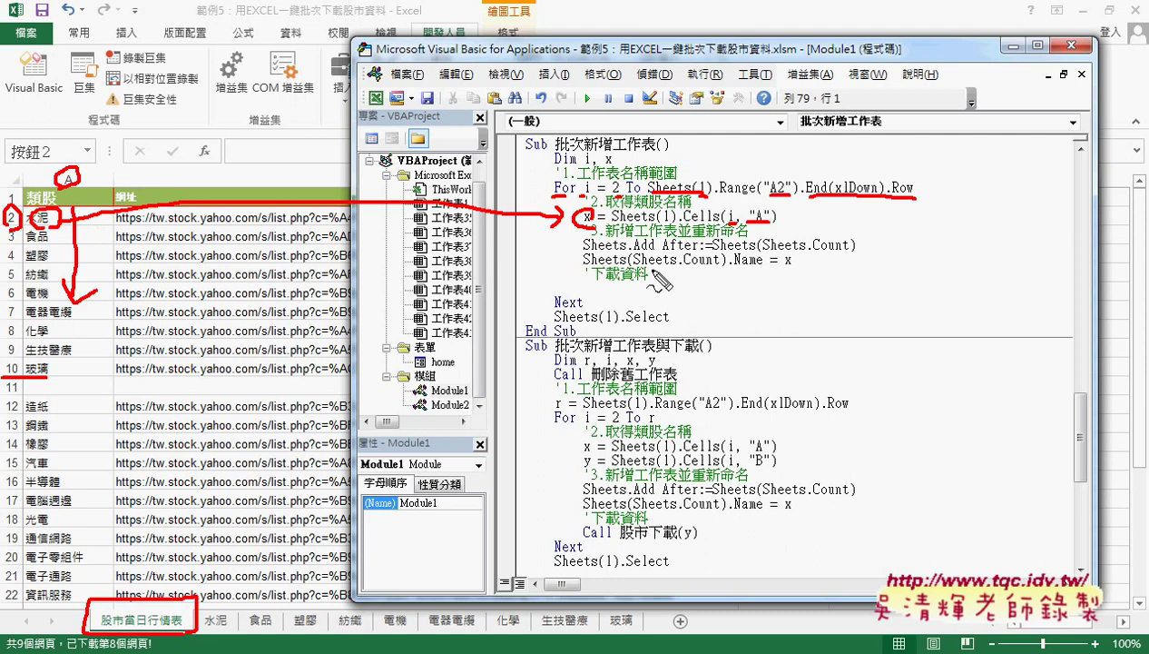
mouse_move(582, 253)
left_mouse_down()
mouse_move(656, 253)
mouse_move(661, 271)
left_mouse_up()
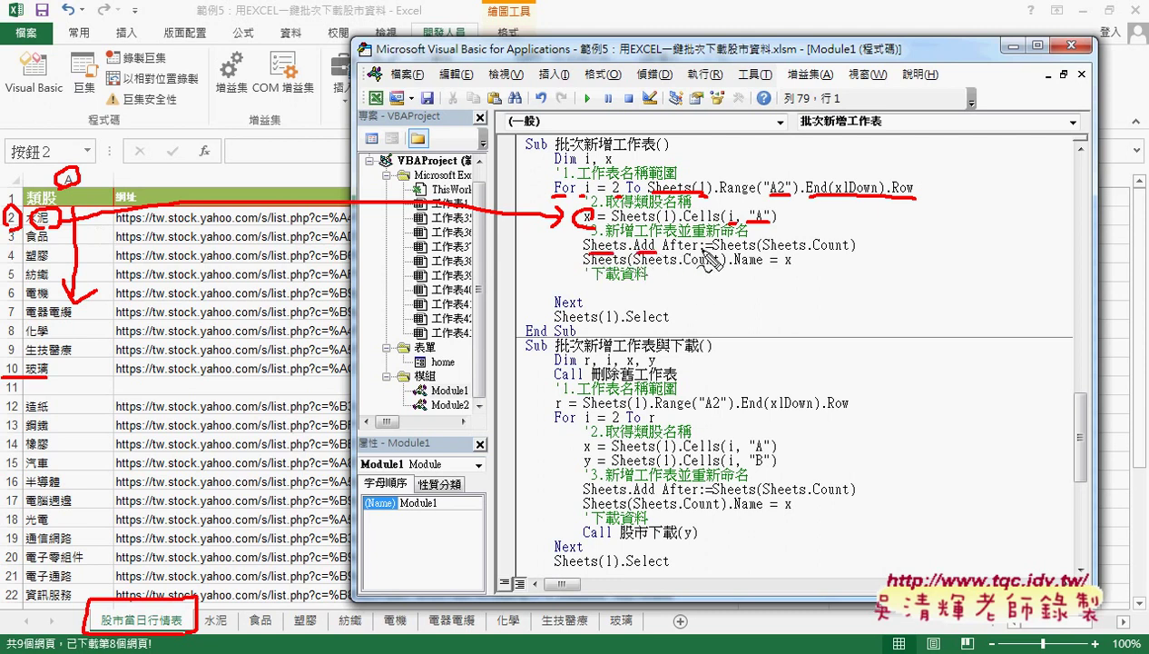
left_click_drag(765, 254, 837, 253)
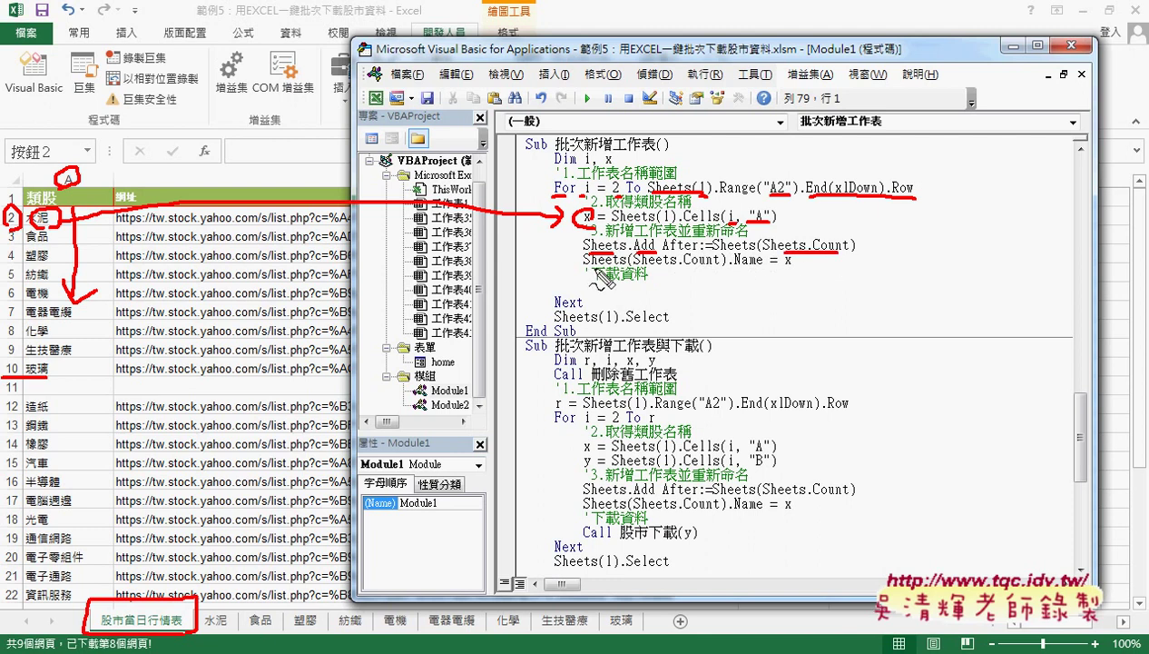
left_click_drag(583, 266, 627, 266)
left_click_drag(781, 266, 793, 266)
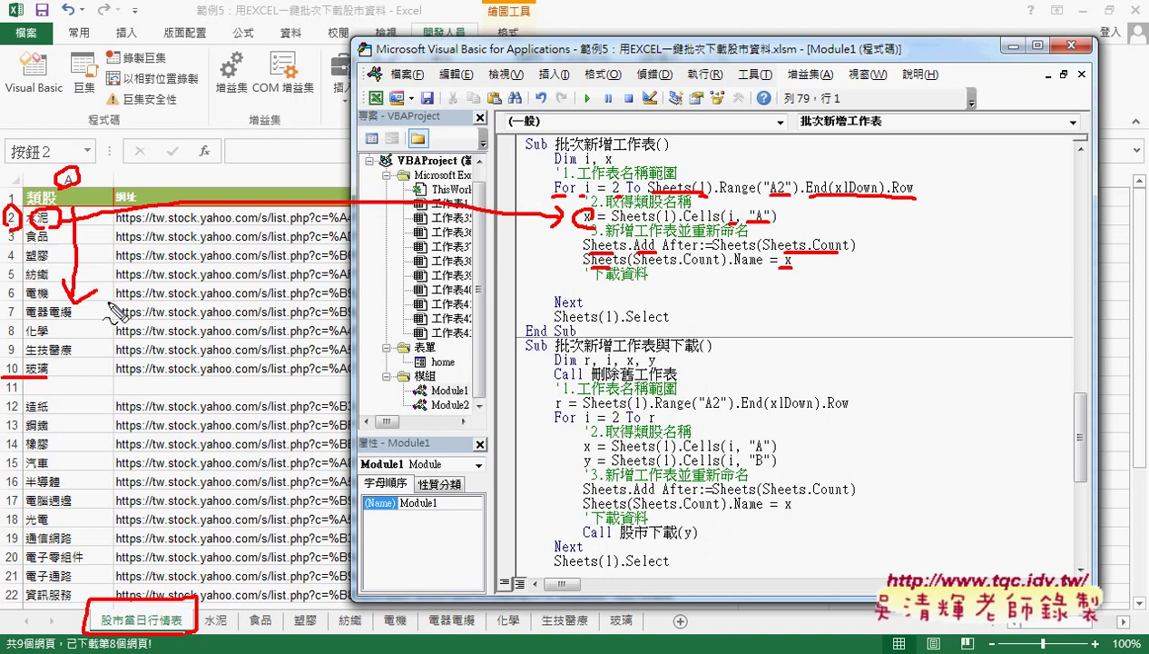
key("Escape")
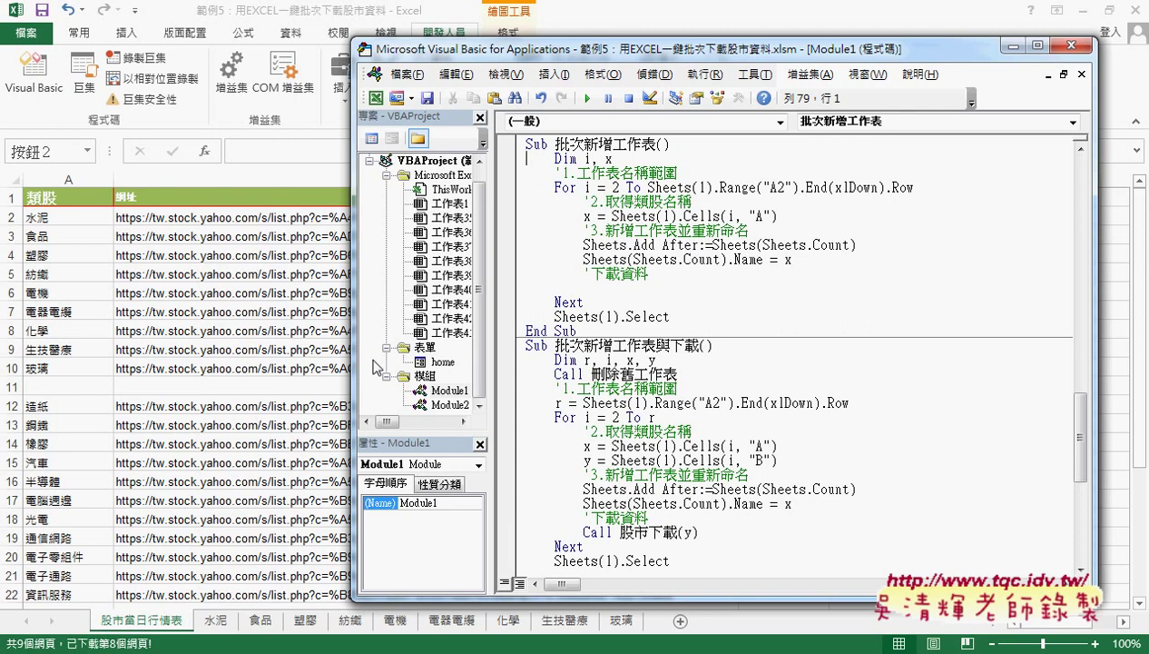
Delete the old category sheets and open the 批次新增工作表 macro's code via 指定巨集
left_click(1071, 45)
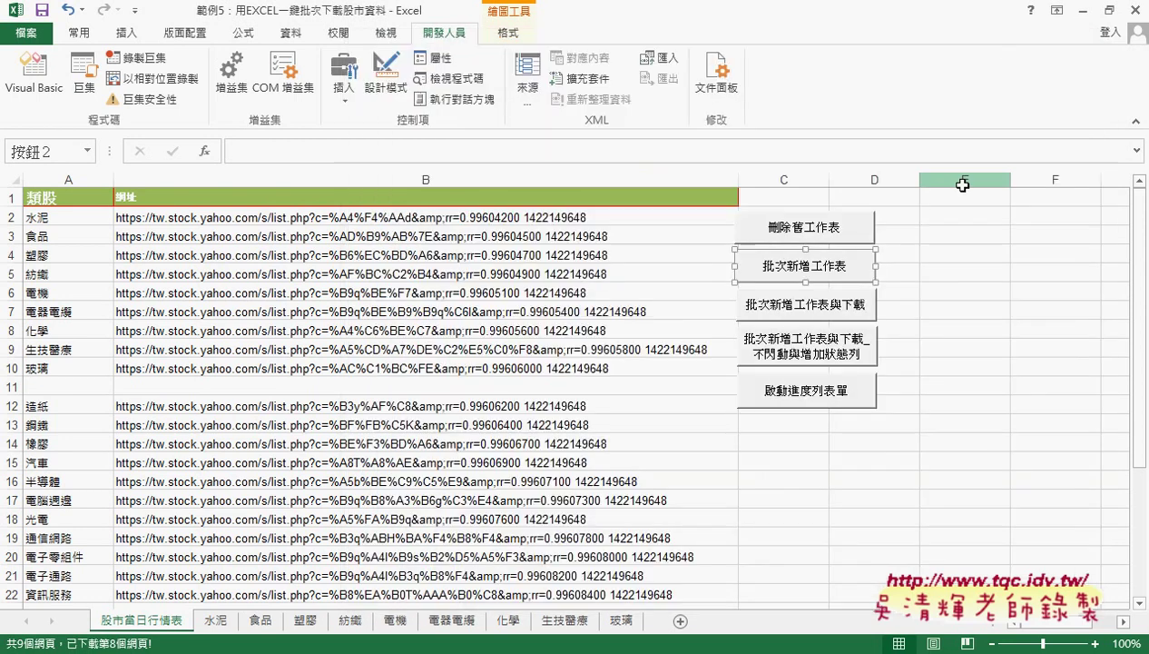
left_click(826, 235)
right_click(806, 272)
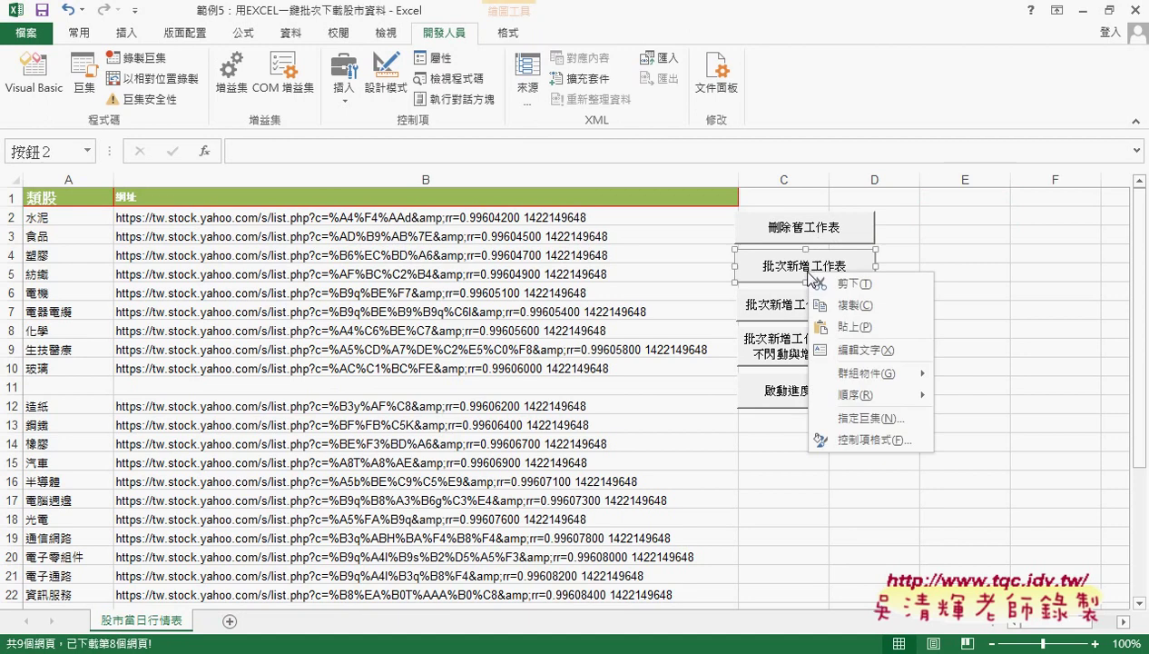
left_click(864, 419)
left_click(1021, 287)
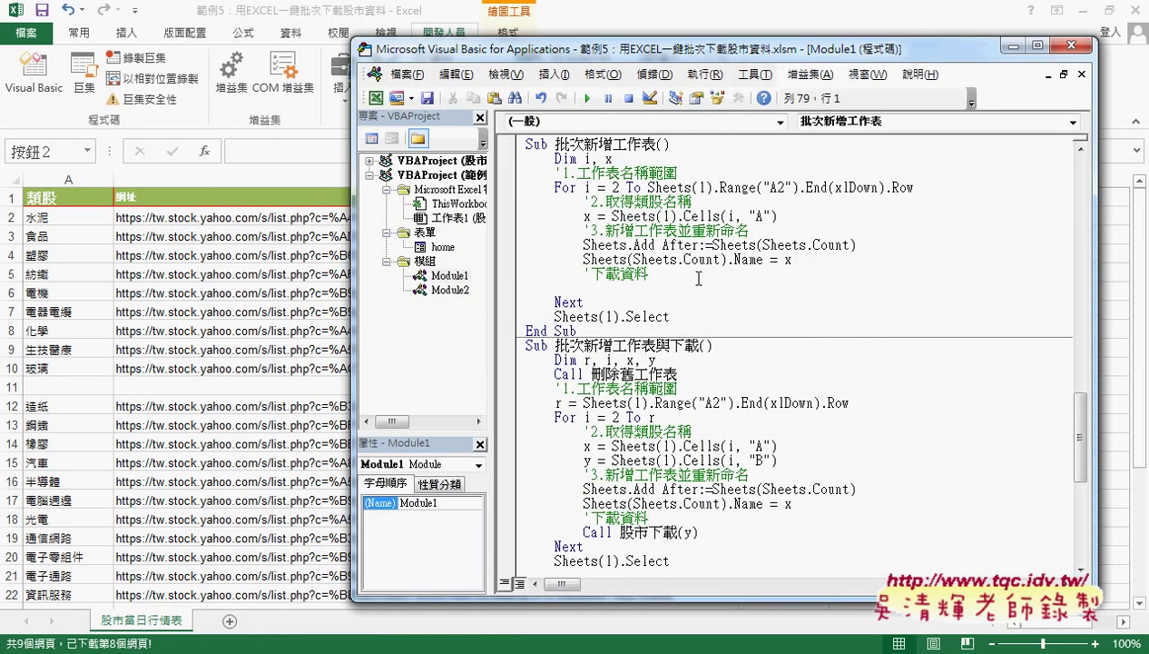
Set a breakpoint on the category-name line, step through the 水泥 iteration with F8, then clear it and finish
left_click(506, 216)
left_click(587, 99)
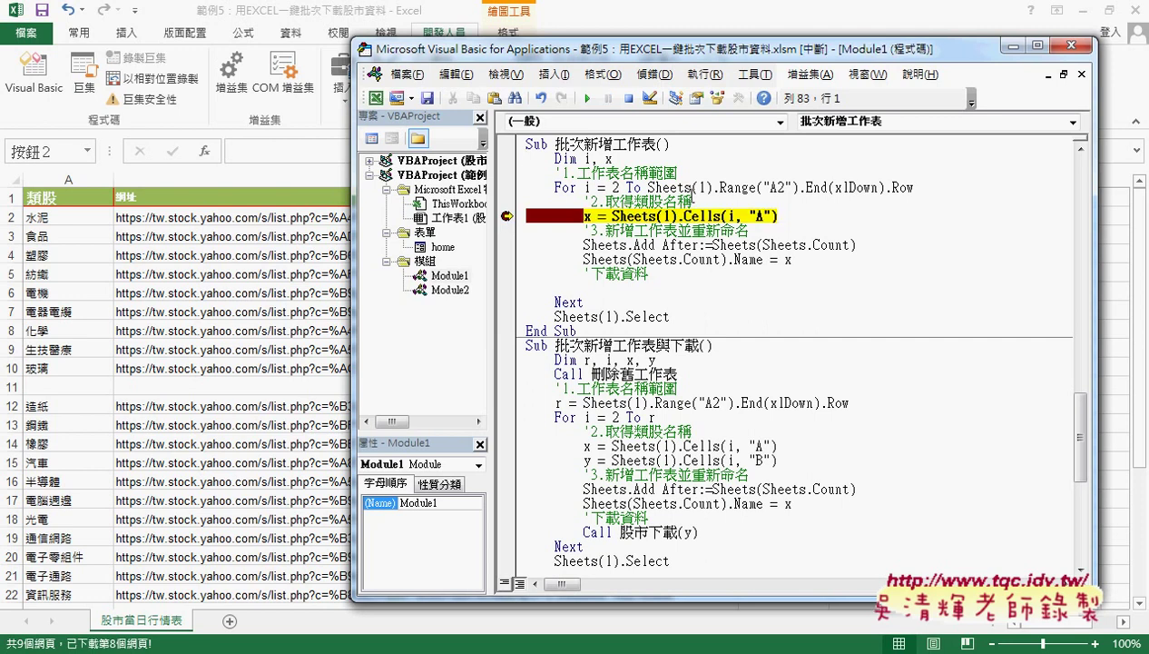
key("F8")
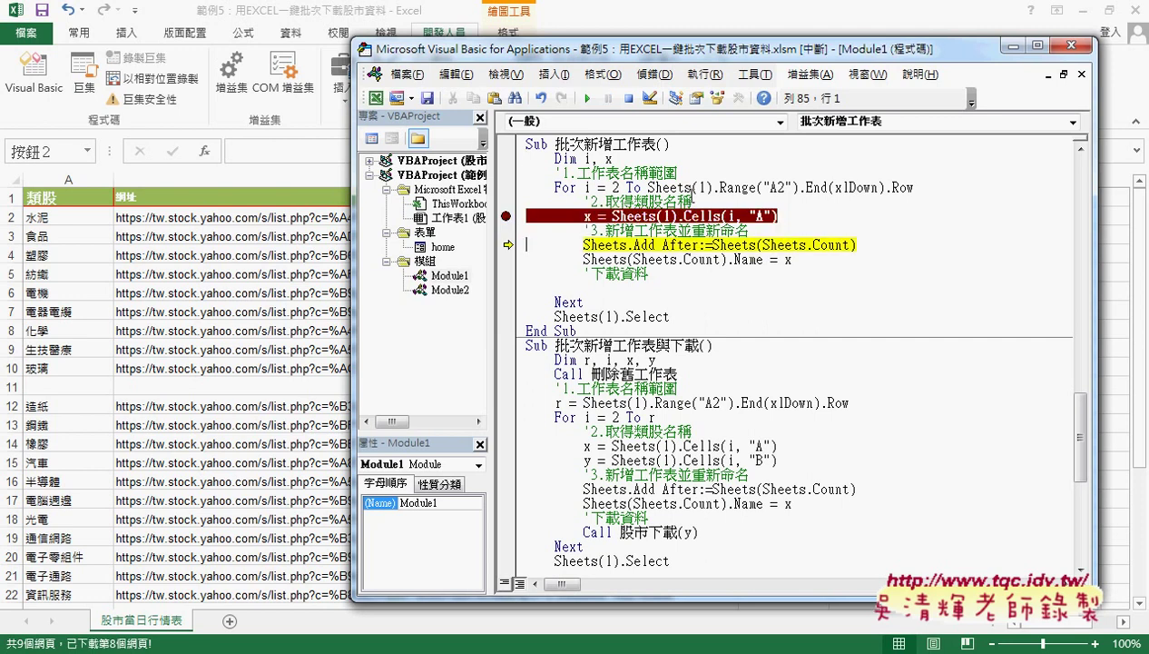
mouse_move(588, 216)
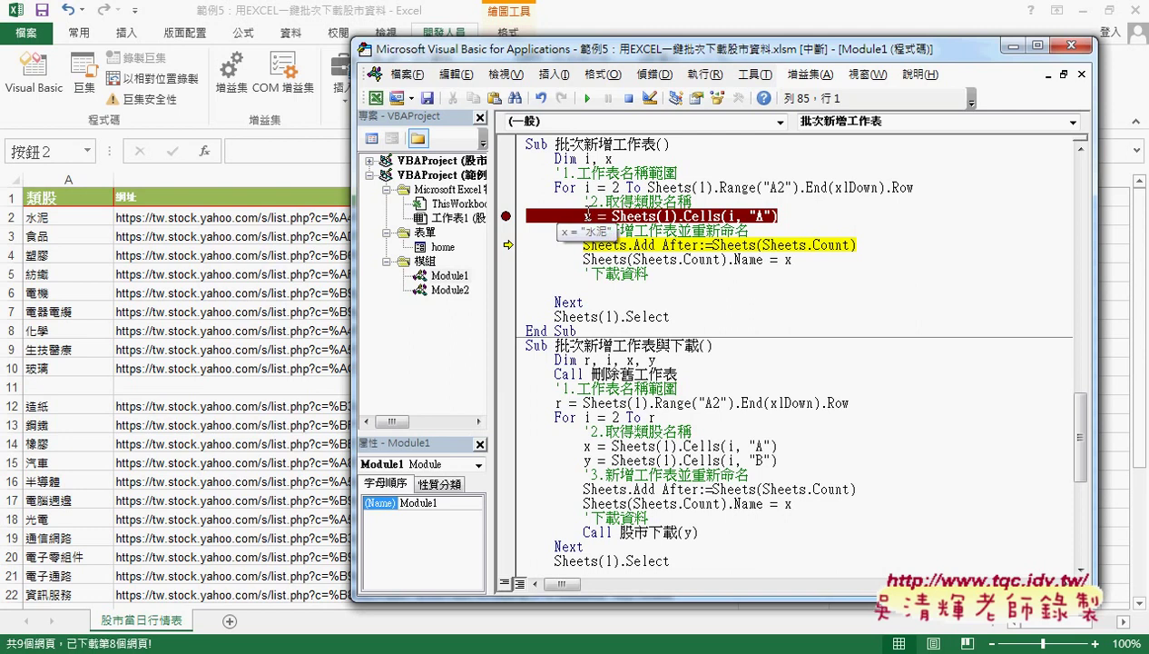
key("F8")
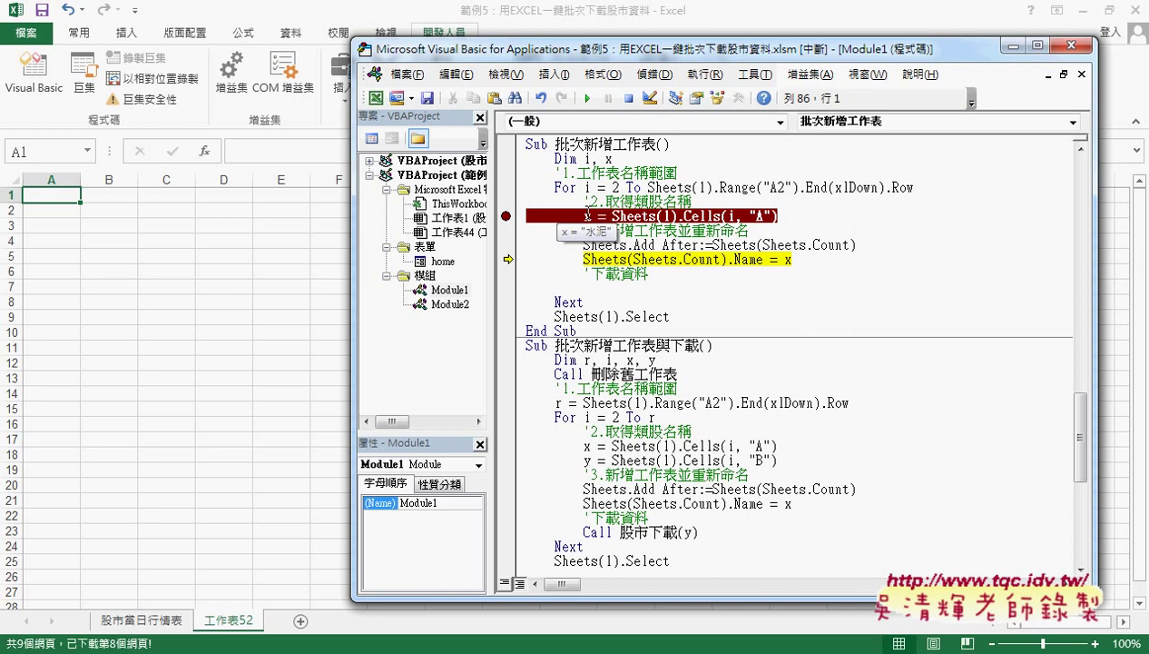
key("F8")
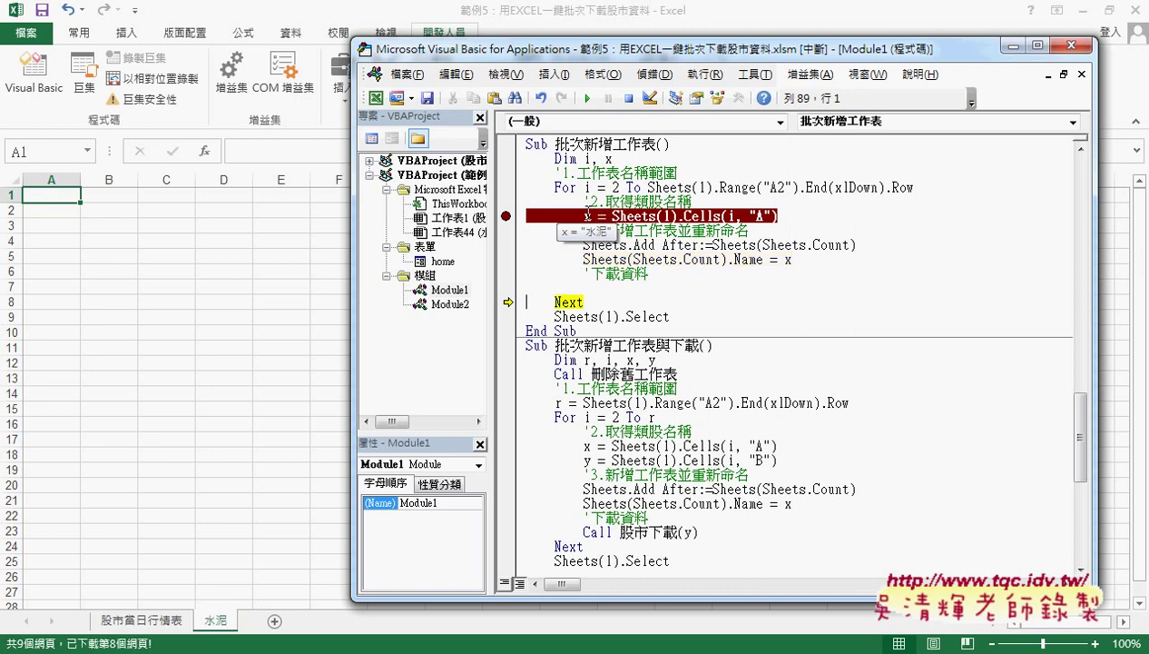
key("F8")
key("F8")
key("F8")
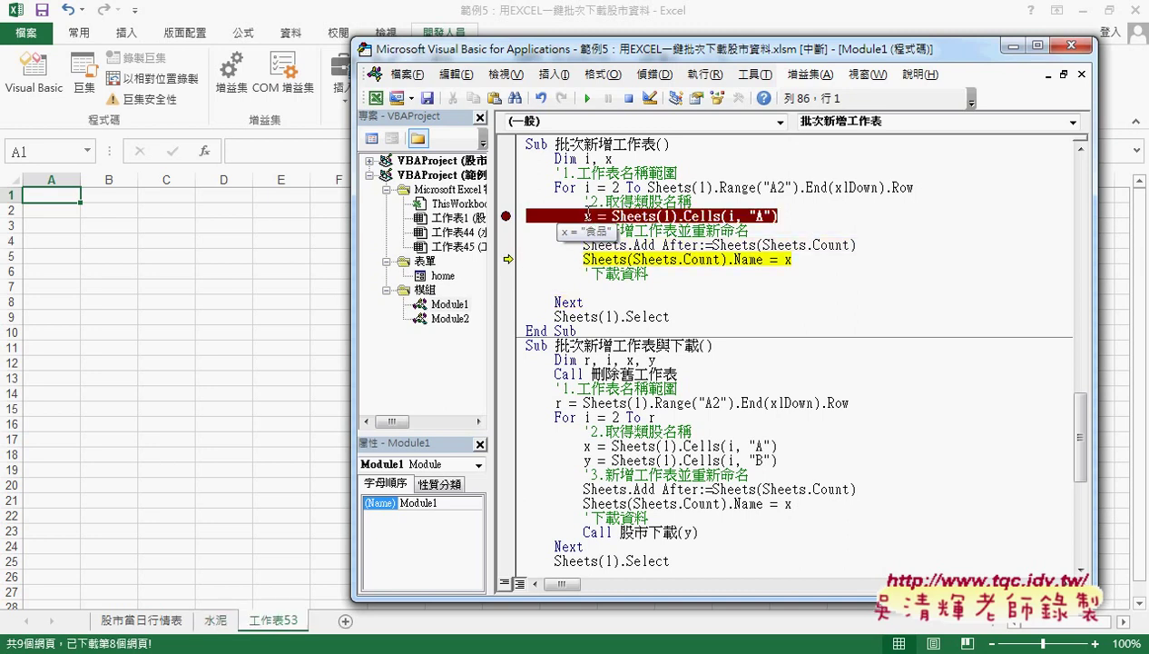
left_click(589, 99)
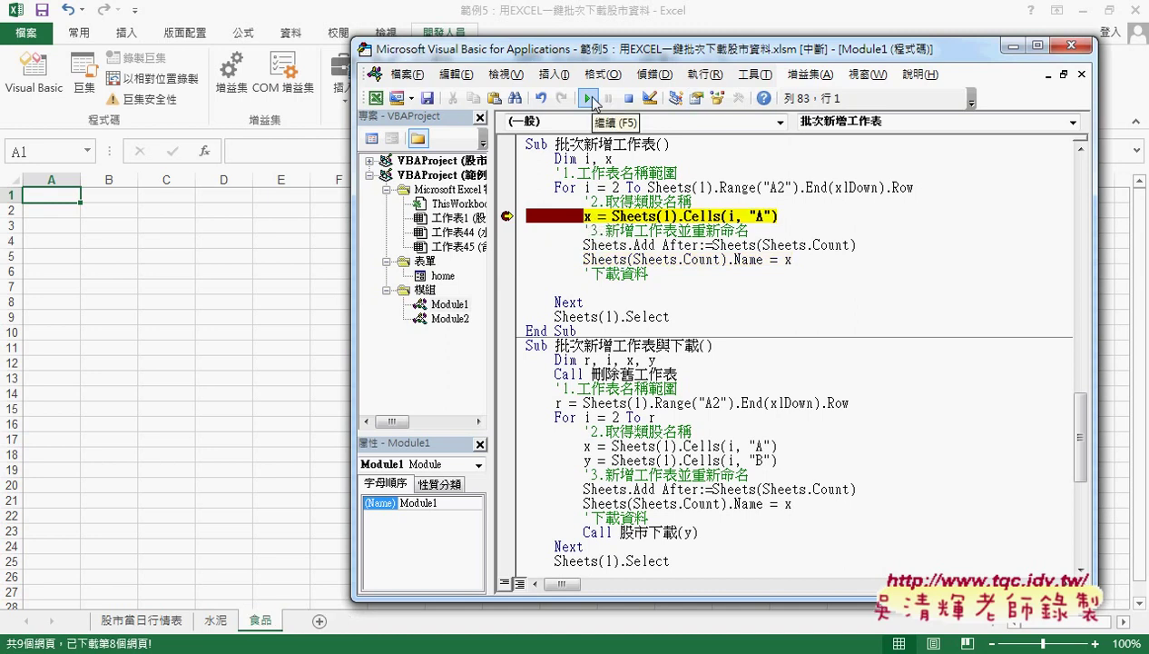
left_click(502, 215)
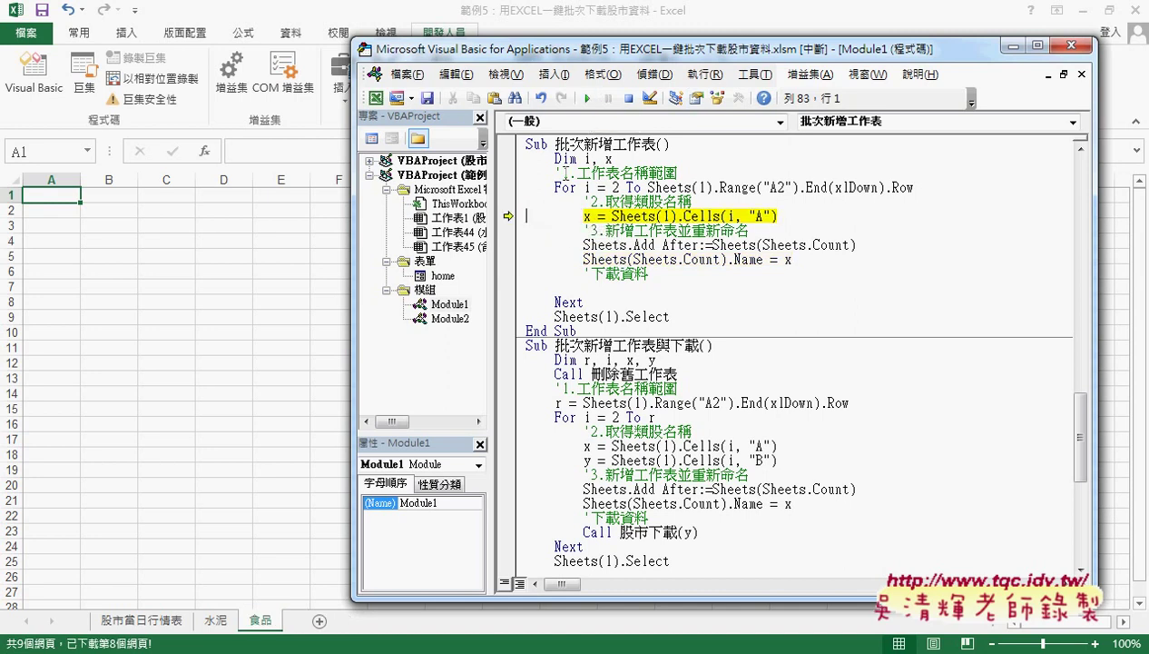
left_click(589, 98)
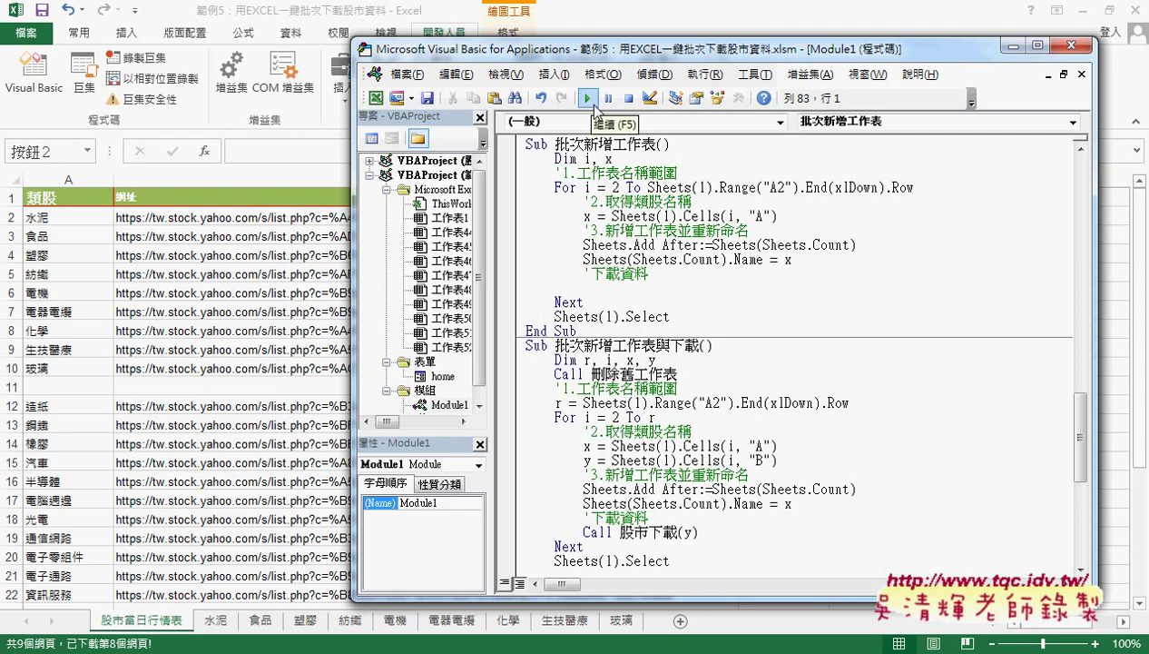
Close the VBA editor, check the empty 水泥 sheet, and return to B2 on 股市當日行情表
left_click(1070, 48)
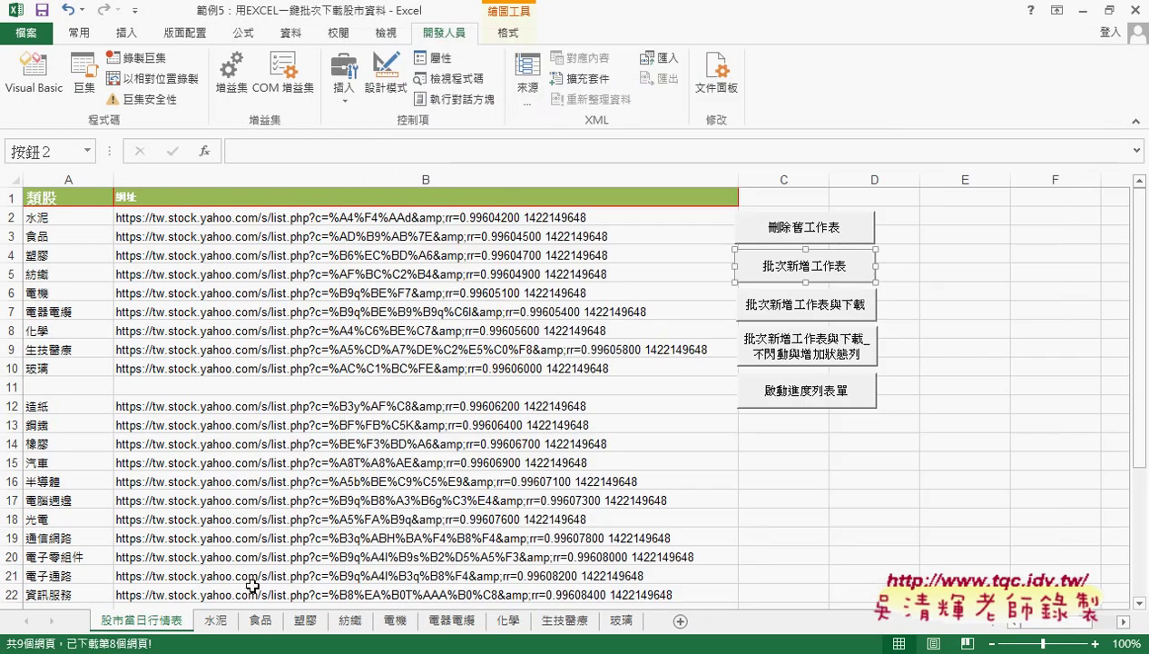
left_click(219, 622)
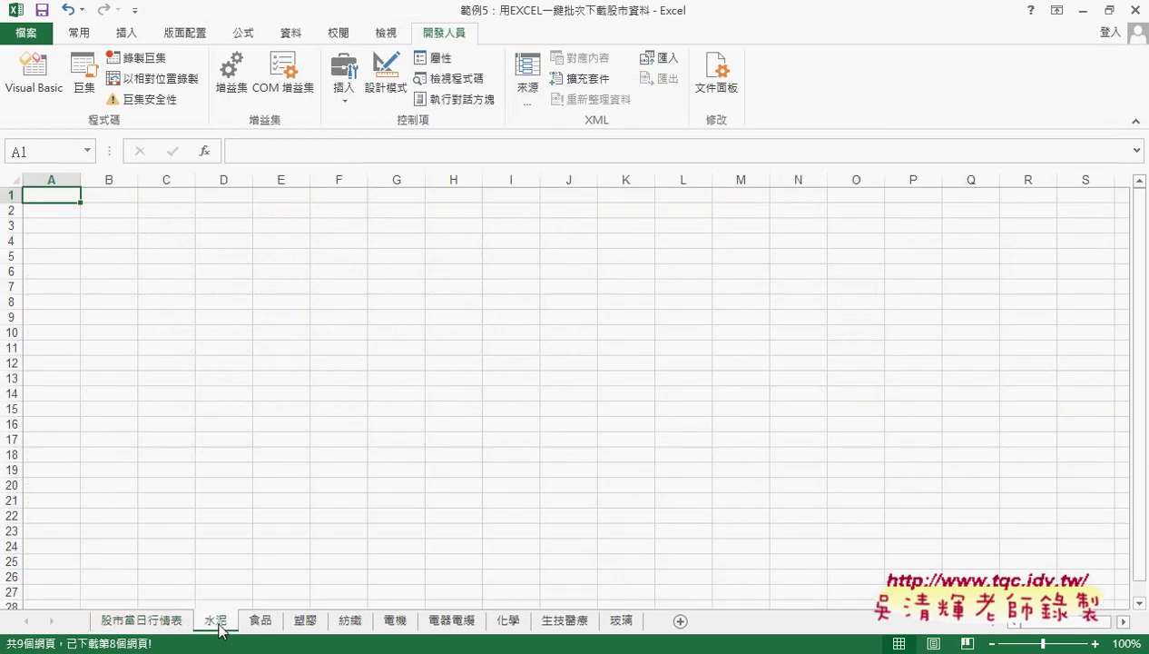
left_click(165, 623)
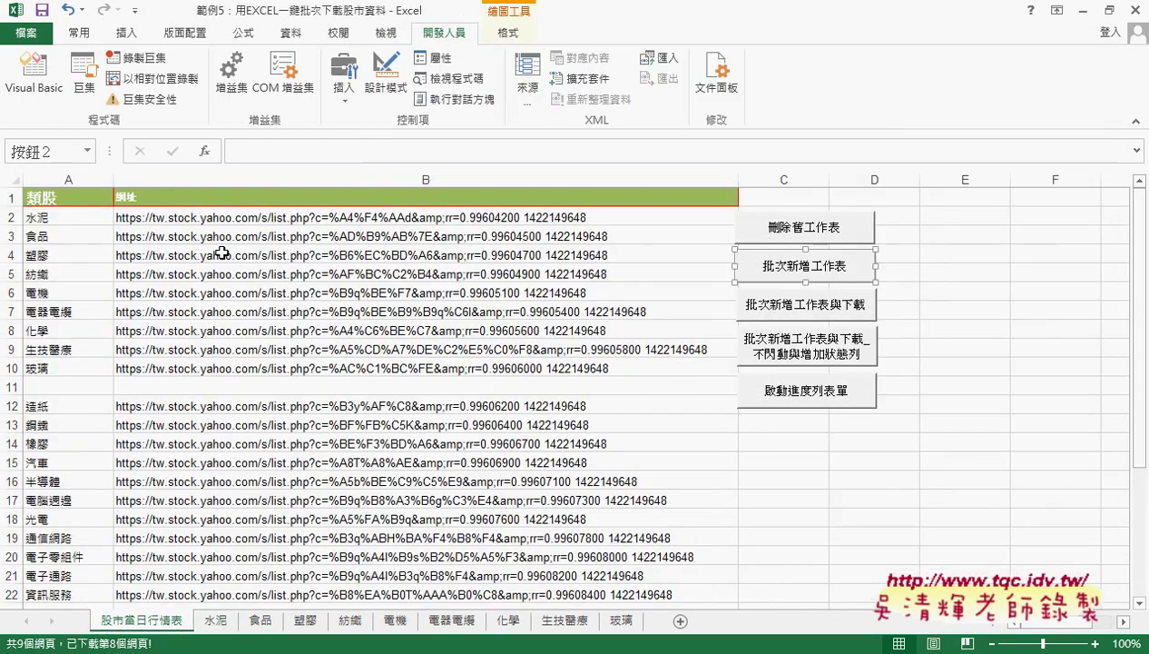
left_click(239, 218)
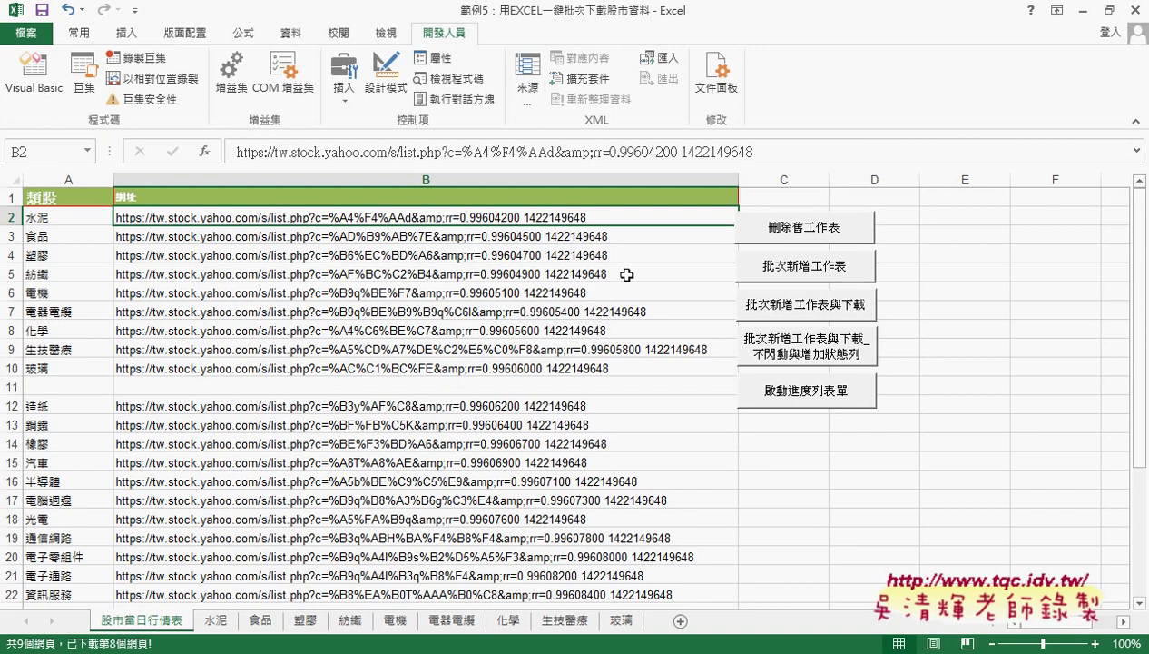
Open the 批次新增工作表與下載 macro's code through 指定巨集 > Edit
right_click(814, 311)
left_click(868, 452)
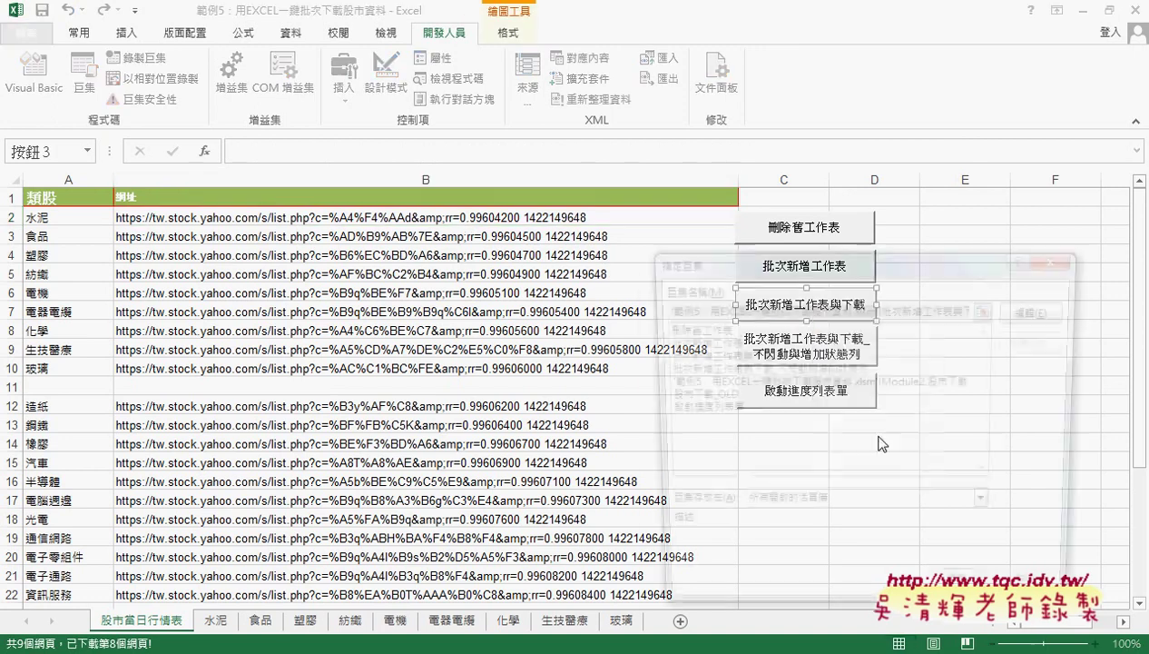
left_click(1043, 312)
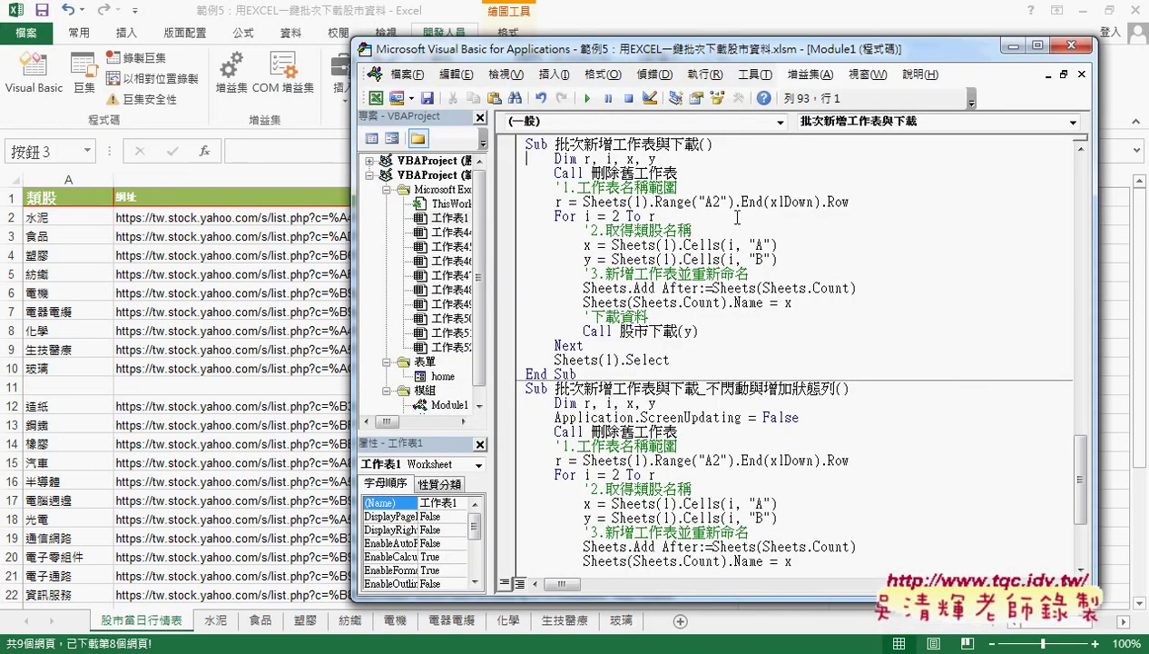
Delete the Dim r, i, x, y line so the macro begins with Call 刪除舊工作表
left_click(660, 160)
mouse_move(660, 160)
left_mouse_down()
mouse_move(486, 147)
mouse_move(488, 166)
left_mouse_up()
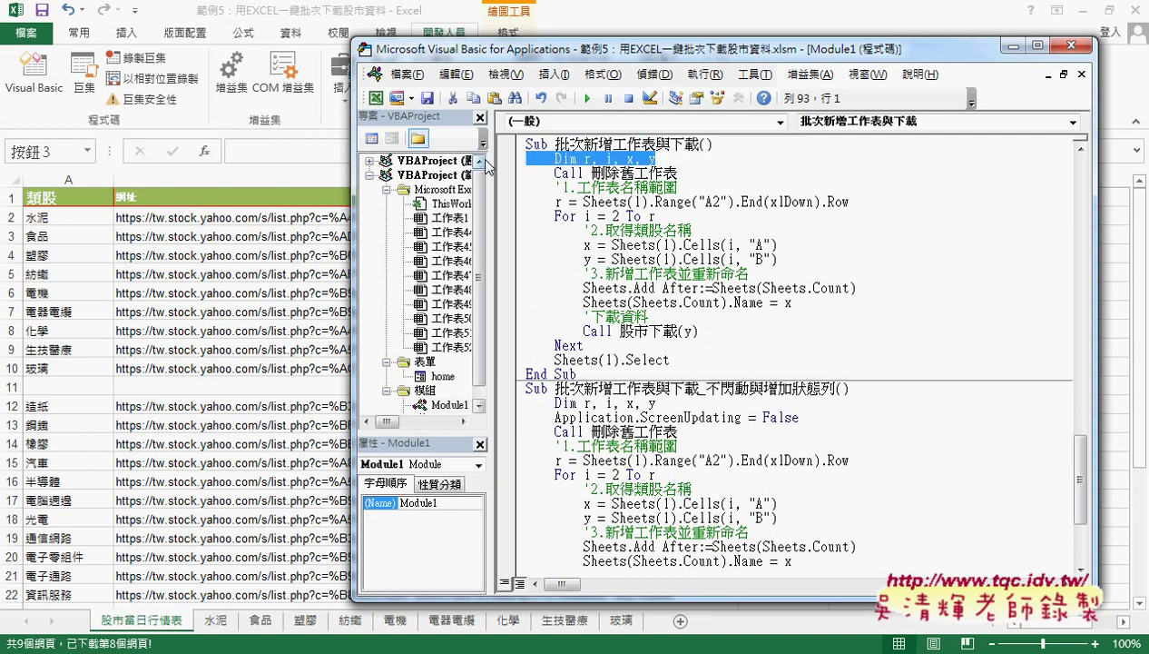
key("Delete")
key("Delete")
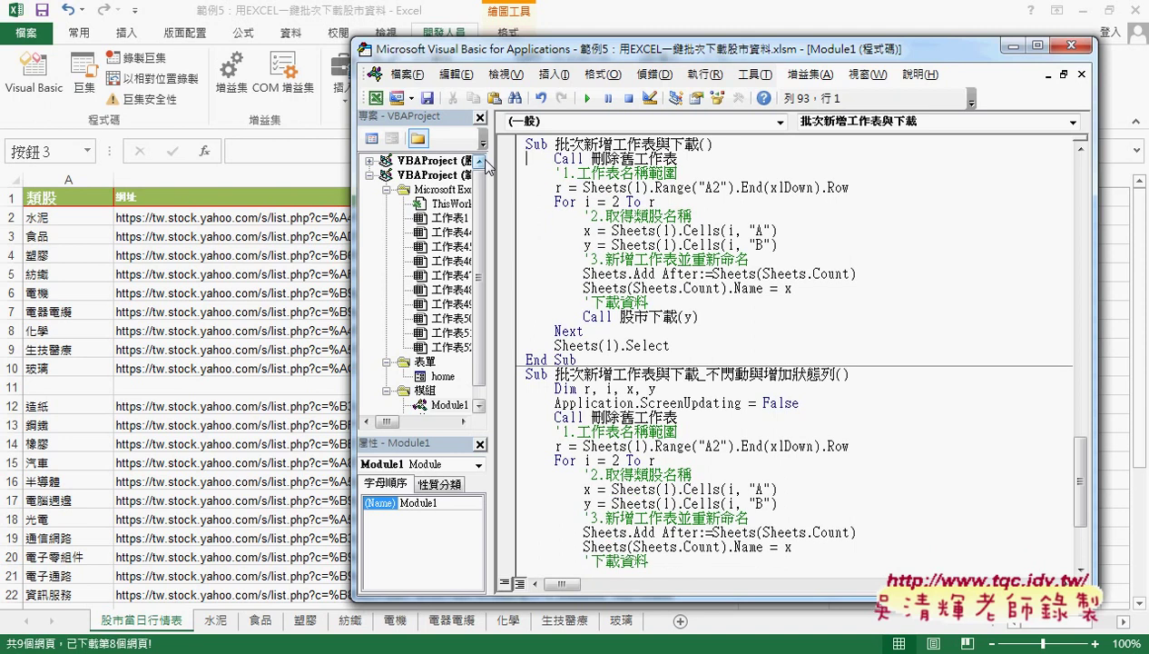
left_click_drag(681, 158, 559, 158)
left_click(677, 158)
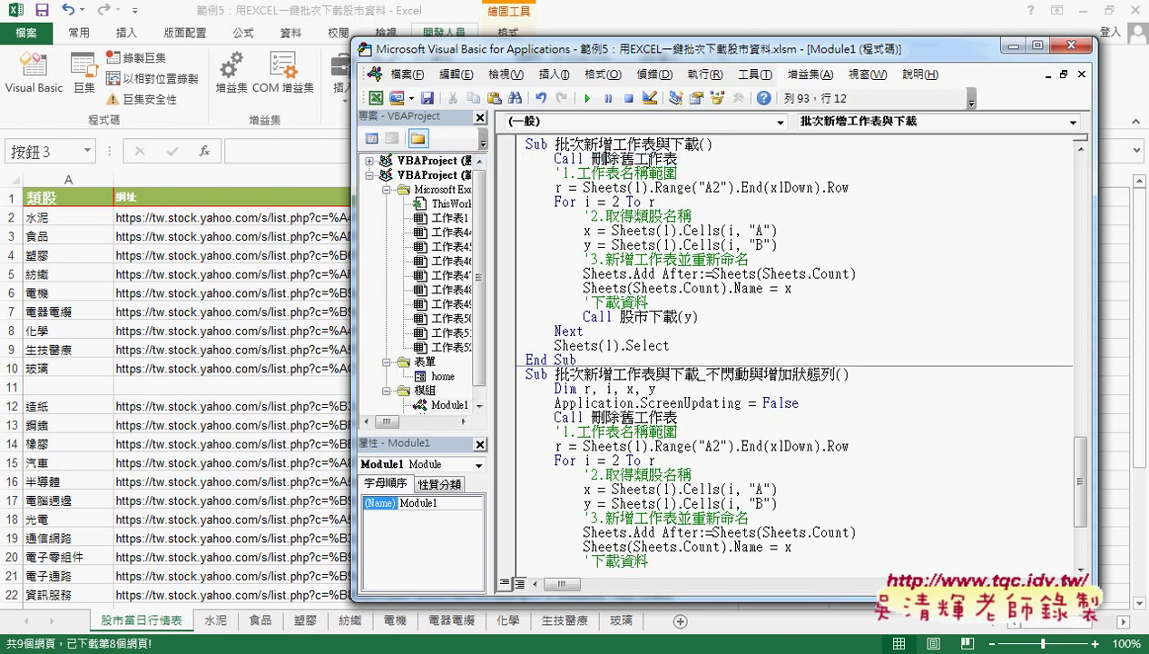